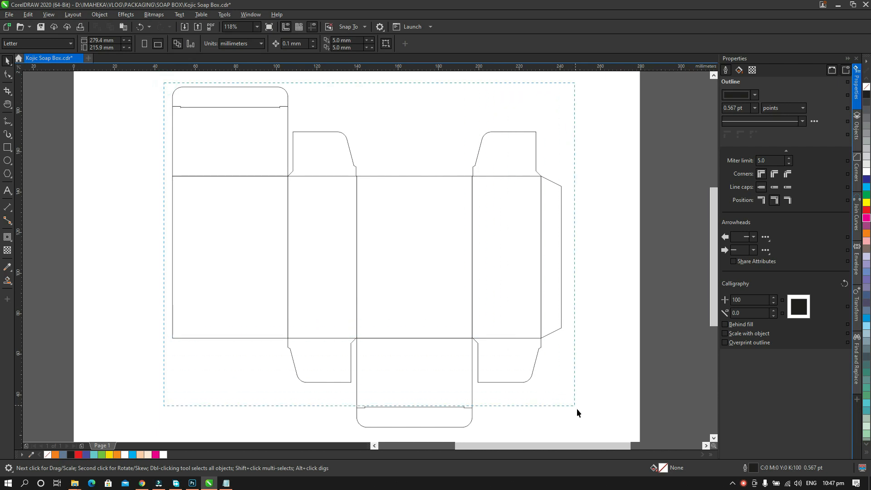
# Open the CONTENT text file from the Kojic Soap Box folder.
pyautogui.click(588, 342)
pyautogui.moveTo(75, 482)
pyautogui.click(253, 462)
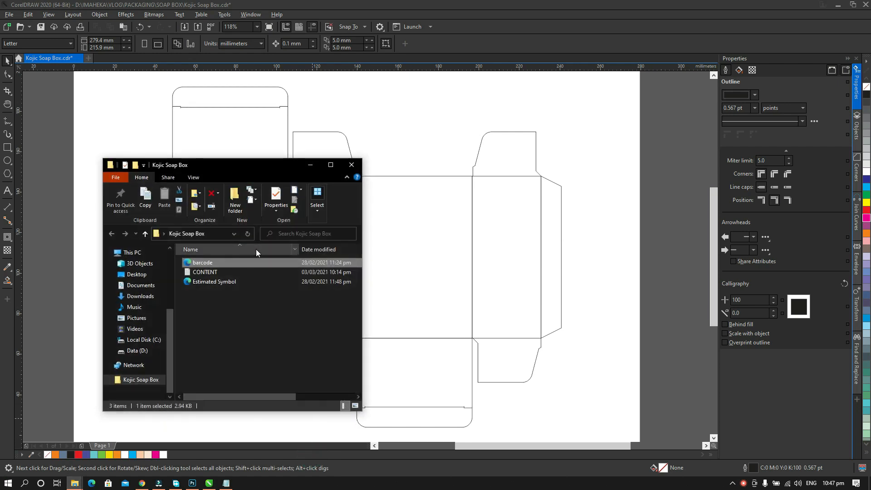
pyautogui.doubleClick(224, 273)
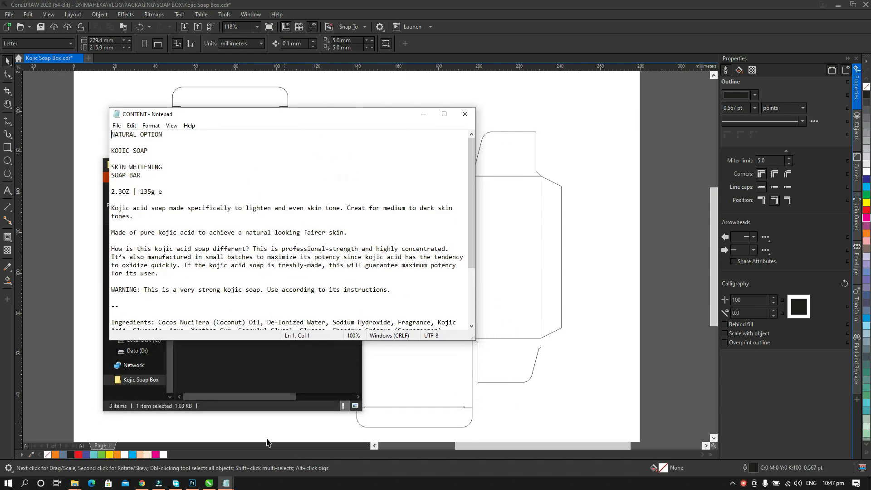
# Close the duplicate CONTENT window and move the remaining one down over the box layout, showing the start of its text.
pyautogui.moveTo(226, 482)
pyautogui.click(308, 416)
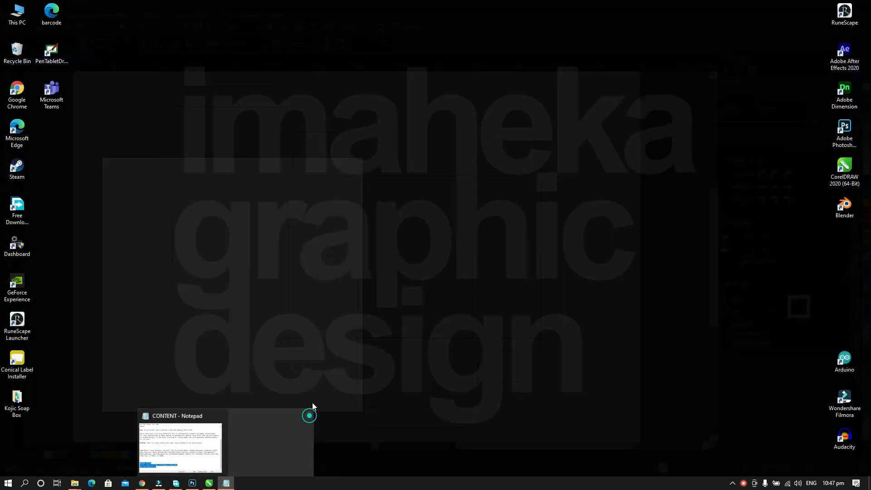
pyautogui.click(241, 437)
pyautogui.click(308, 233)
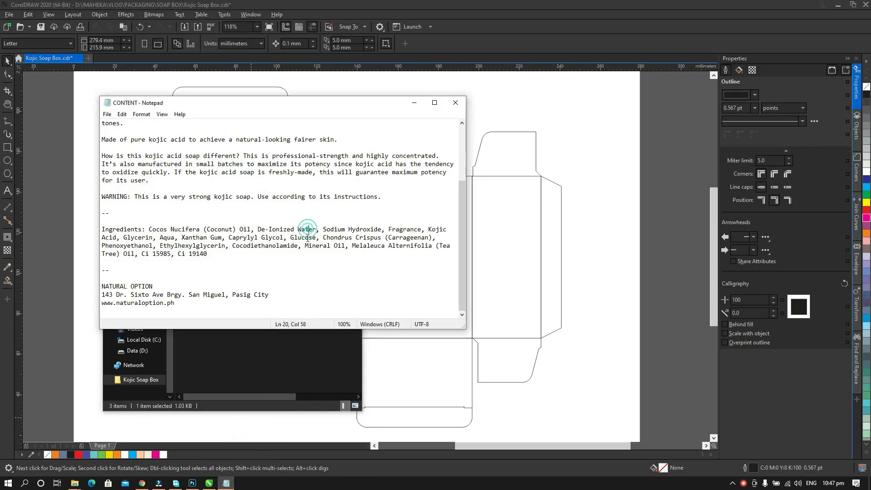
pyautogui.scroll(3, 308, 234)
pyautogui.moveTo(355, 108); pyautogui.dragTo(293, 186)
pyautogui.click(349, 167)
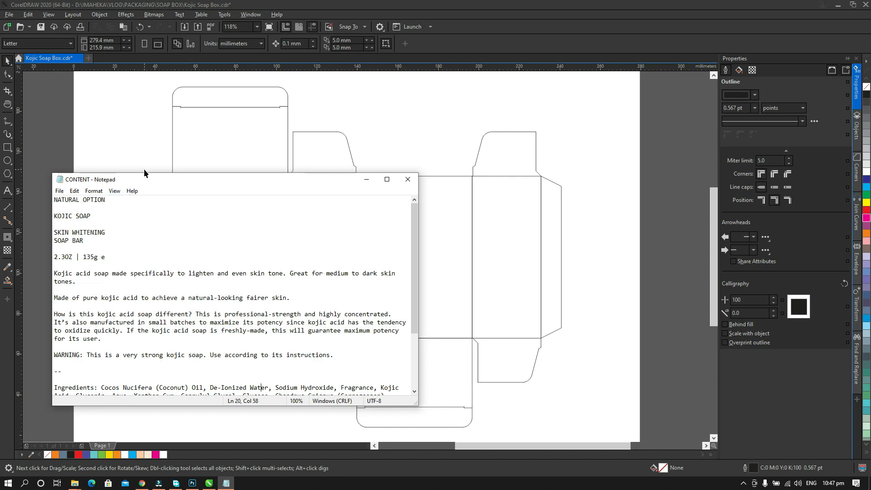
# Copy the line NATURAL OPTION from the CONTENT file and paste it as artistic text at the top of the box's front panel in CorelDRAW.
pyautogui.click(113, 201)
pyautogui.hotkey('shift', 'Home')
pyautogui.hotkey('ctrl', 'c')
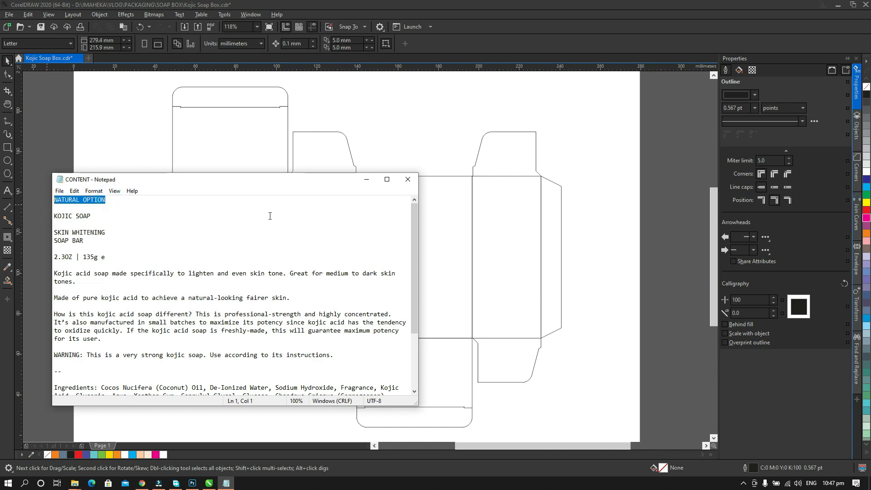
pyautogui.moveTo(332, 180); pyautogui.dragTo(308, 229)
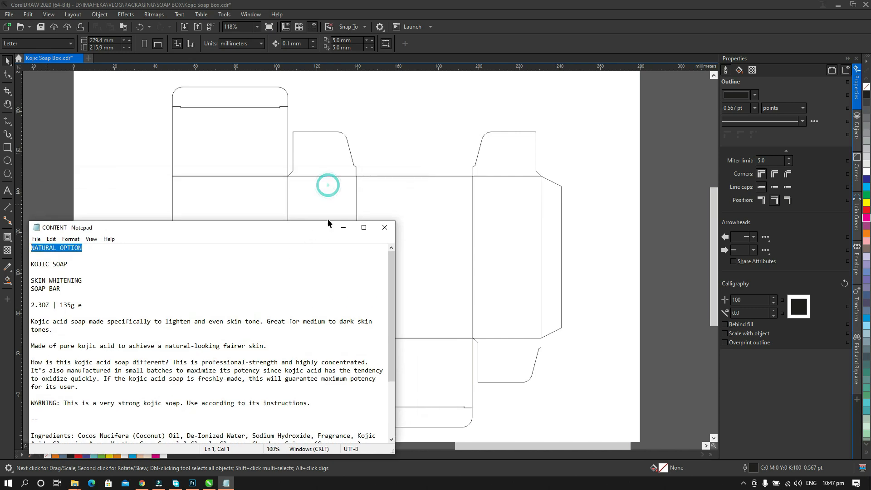
pyautogui.click(389, 149)
pyautogui.press('F8')
pyautogui.click(373, 191)
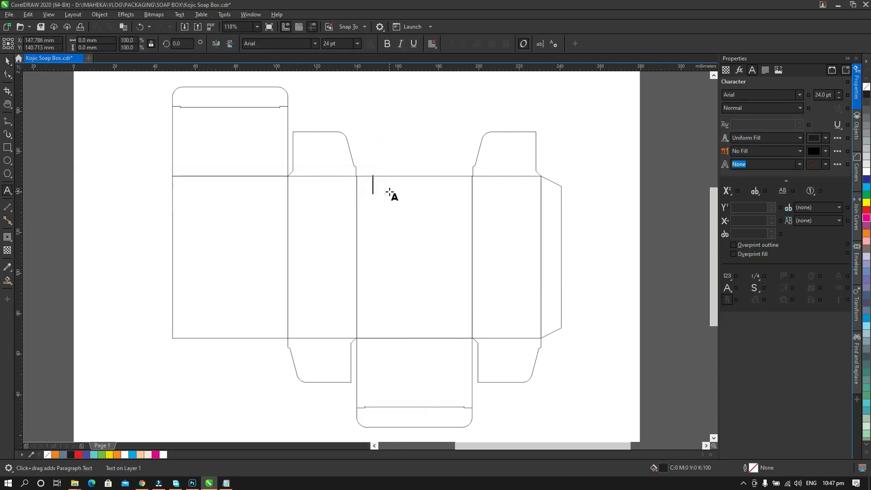
pyautogui.hotkey('ctrl', 'v')
pyautogui.hotkey('ctrl', 'space')
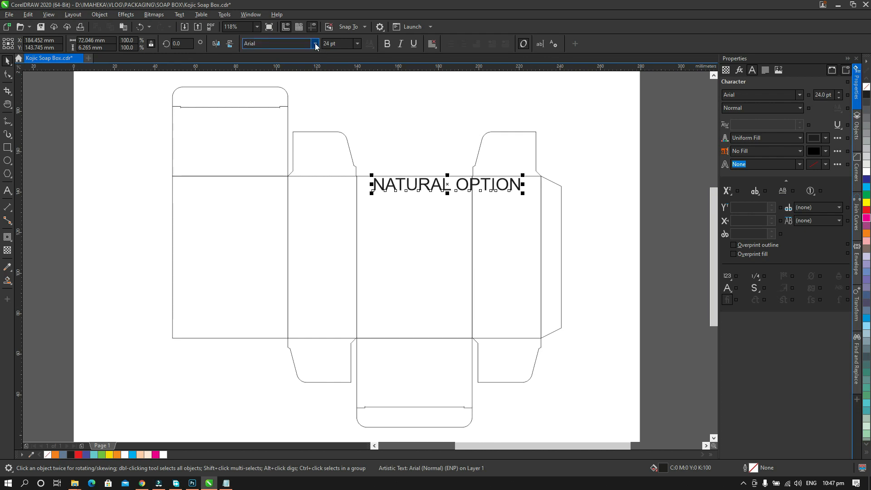
# Set the NATURAL OPTION text to the Raleway font with 100% character spacing.
pyautogui.click(315, 43)
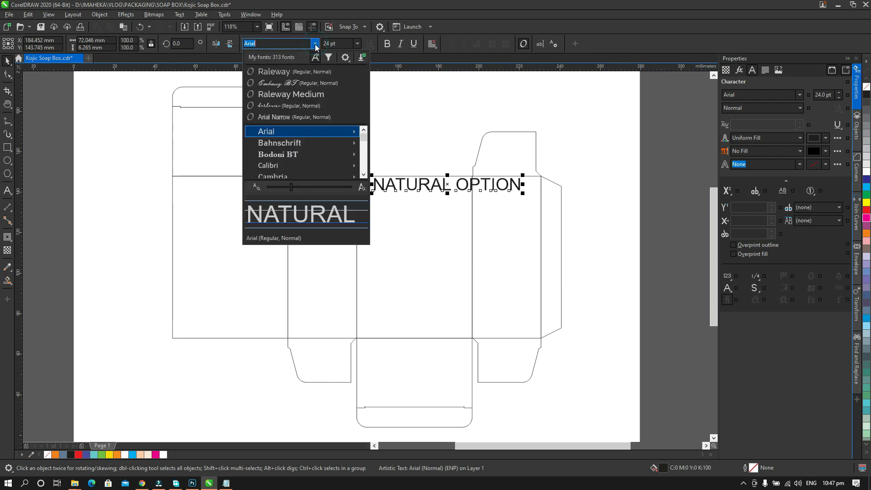
pyautogui.click(296, 73)
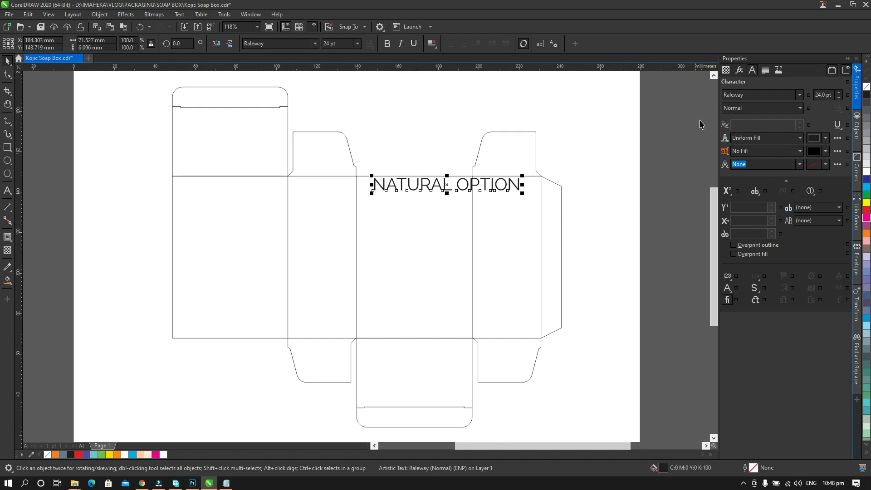
pyautogui.doubleClick(481, 187)
pyautogui.hotkey('ctrl', 'a')
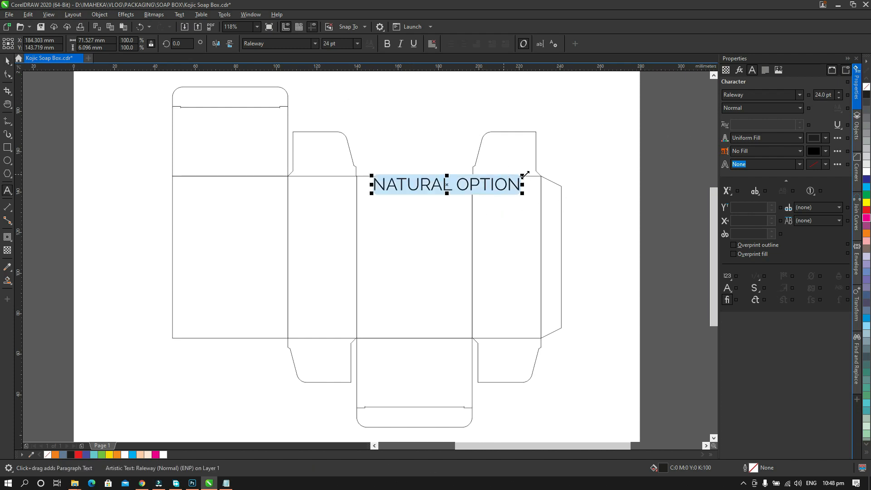
pyautogui.moveTo(746, 125); pyautogui.dragTo(726, 127)
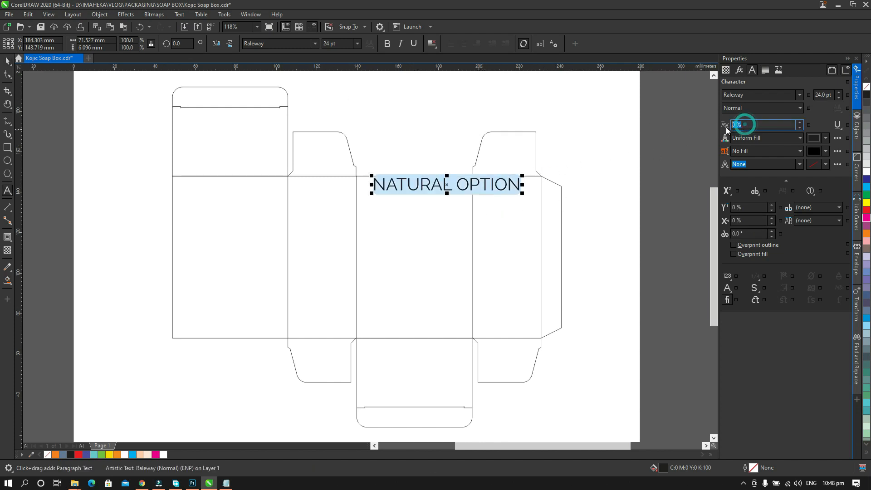
pyautogui.write('100')
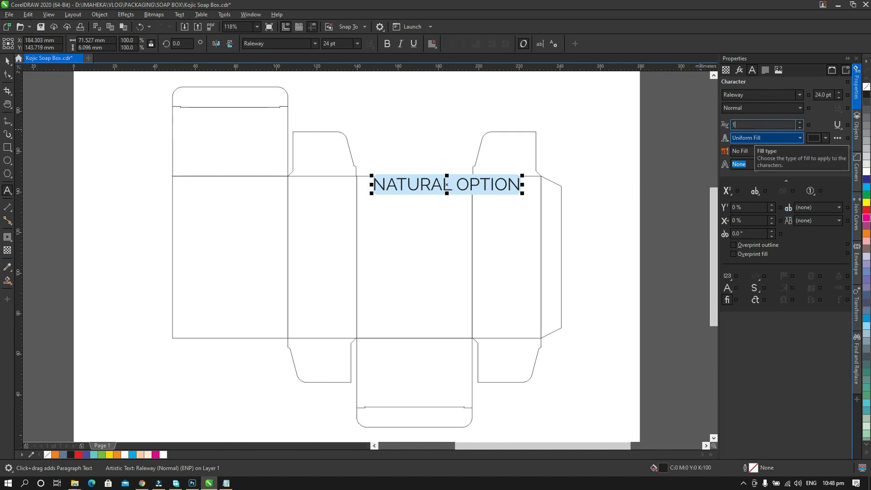
pyautogui.press('Return')
pyautogui.hotkey('ctrl', 'space')
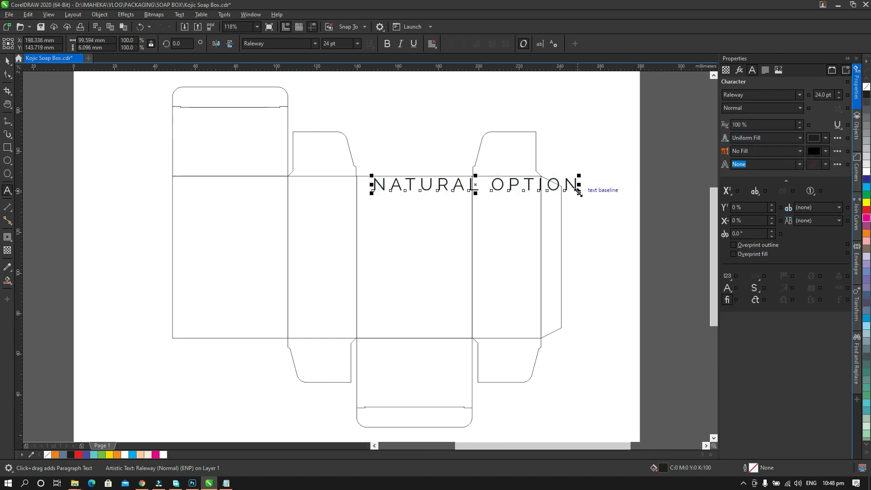
# Reduce the NATURAL OPTION text to 8 pt and place it just below the front panel's upper edge.
pyautogui.moveTo(574, 191); pyautogui.dragTo(451, 189)
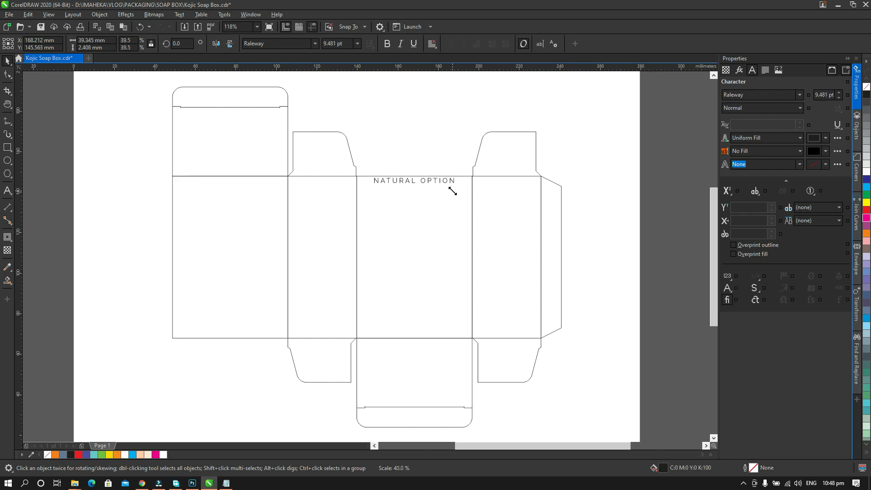
pyautogui.click(342, 43)
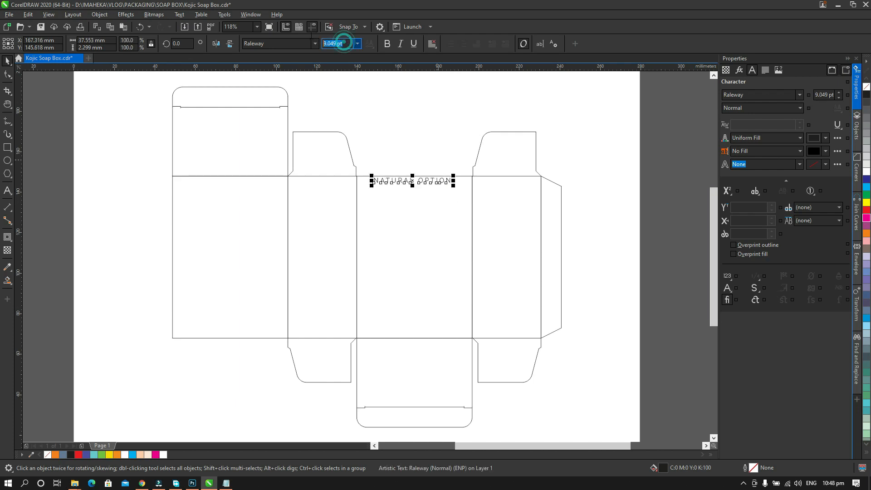
pyautogui.write('8')
pyautogui.press('Return')
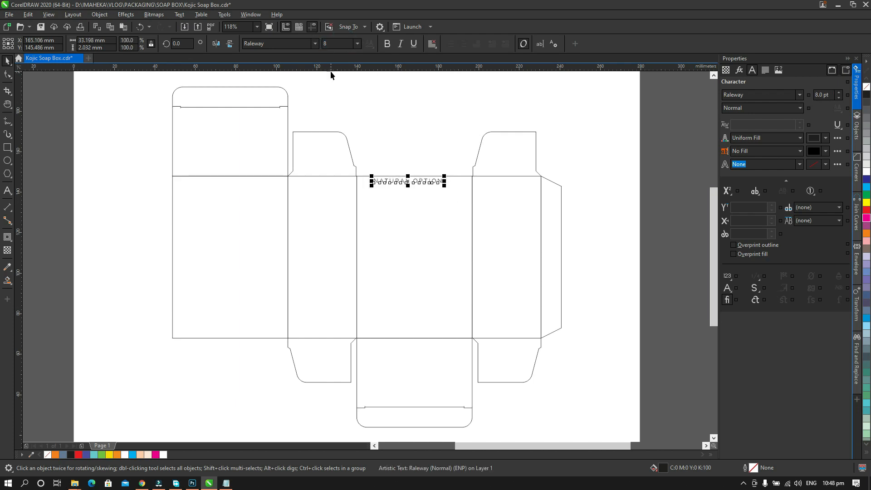
pyautogui.moveTo(408, 183); pyautogui.dragTo(414, 191)
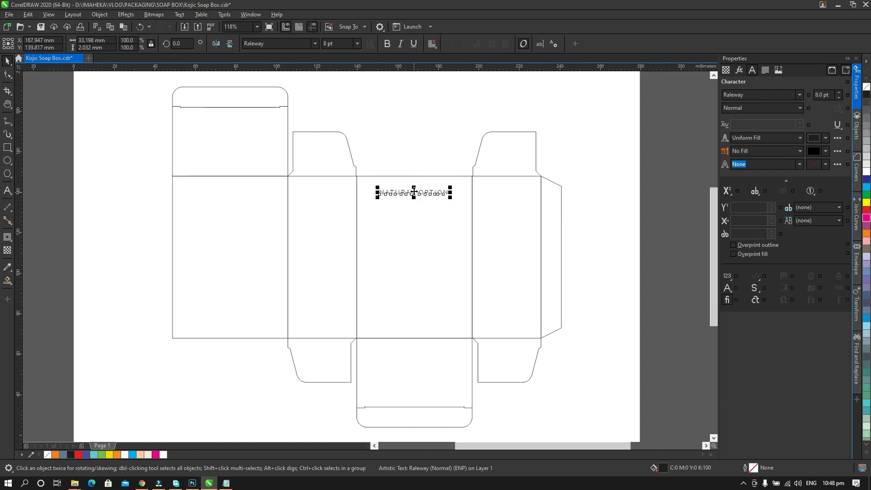
pyautogui.click(426, 120)
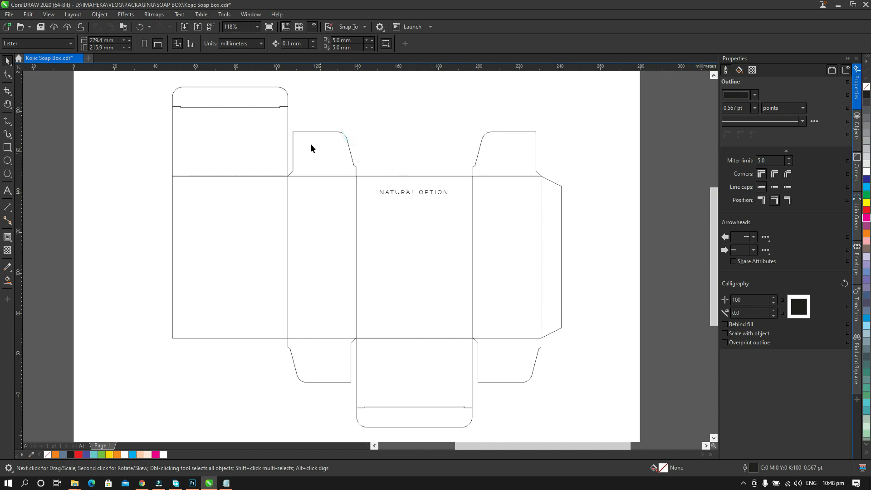
# Copy the line KOJIC SOAP from the CONTENT file and paste it as artistic text above the front panel in CorelDRAW.
pyautogui.click(226, 483)
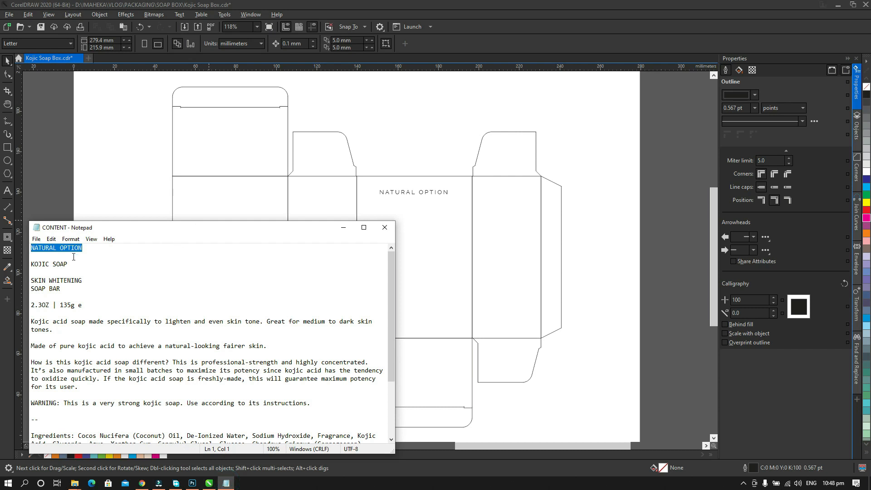
pyautogui.moveTo(72, 264); pyautogui.dragTo(33, 264)
pyautogui.click(88, 270)
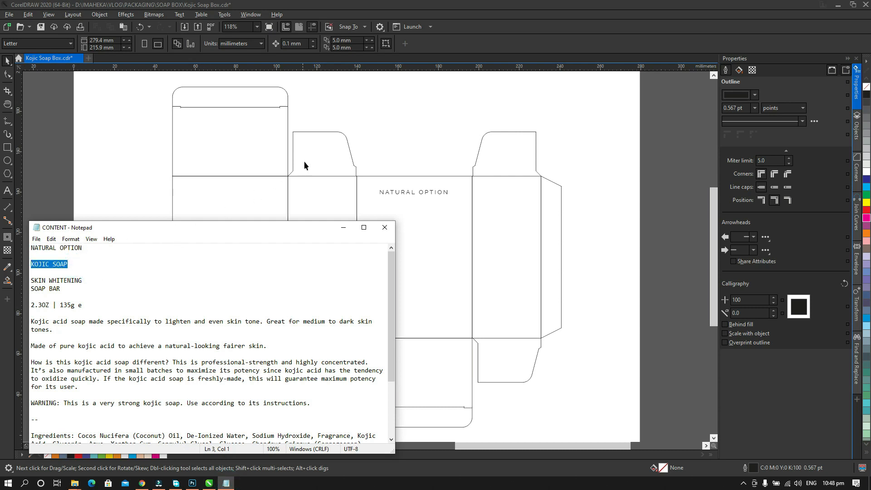
pyautogui.click(396, 135)
pyautogui.press('F8')
pyautogui.click(399, 139)
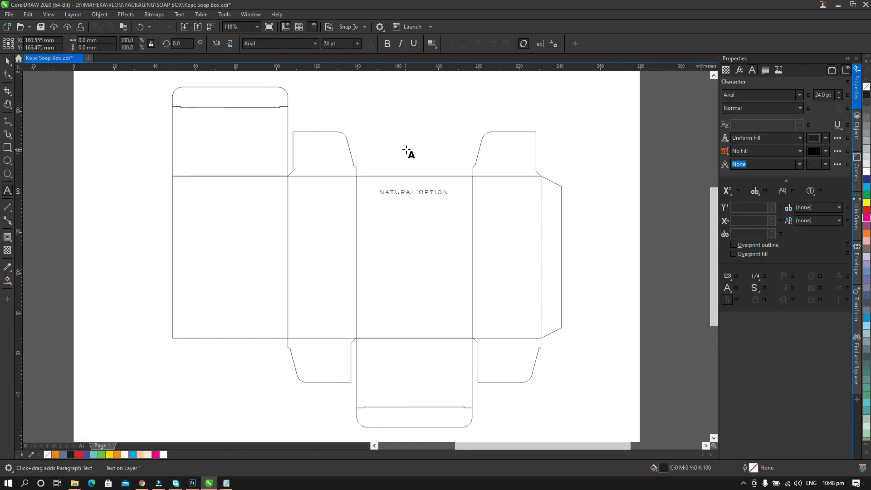
pyautogui.hotkey('ctrl', 'v')
pyautogui.hotkey('ctrl', 'space')
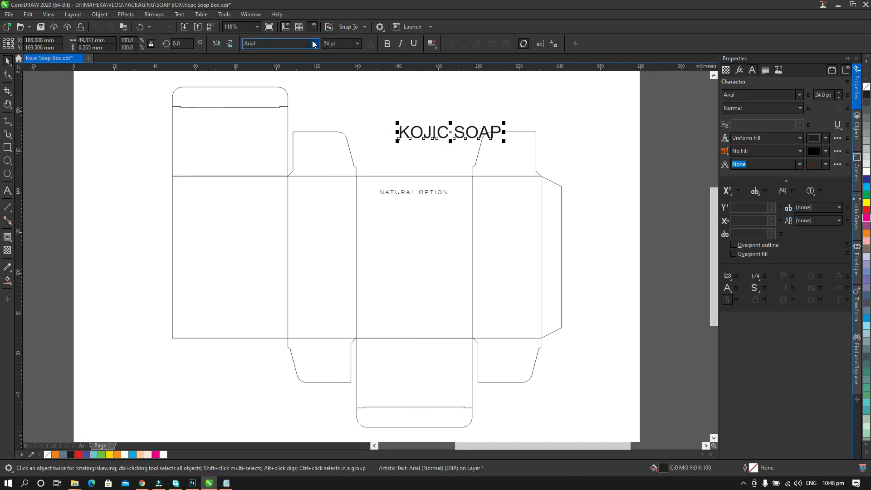
# Try the Raleway and Raleway Thin fonts on the KOJIC SOAP text.
pyautogui.click(314, 43)
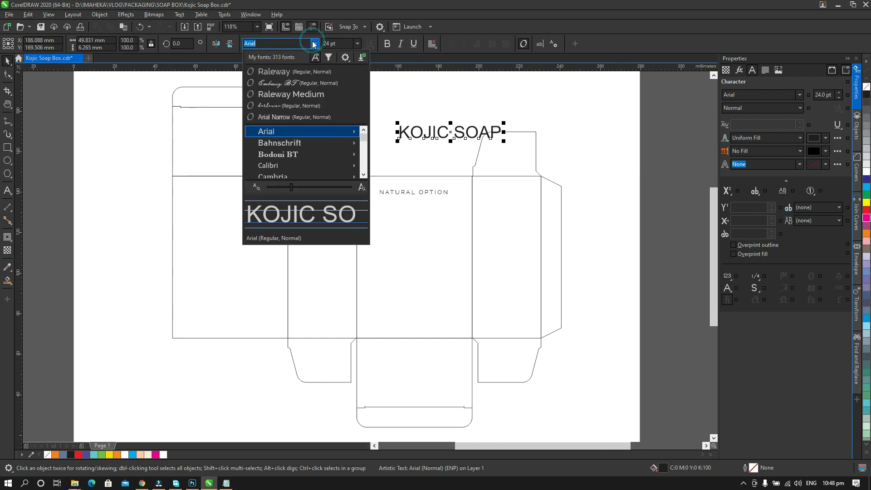
pyautogui.click(301, 71)
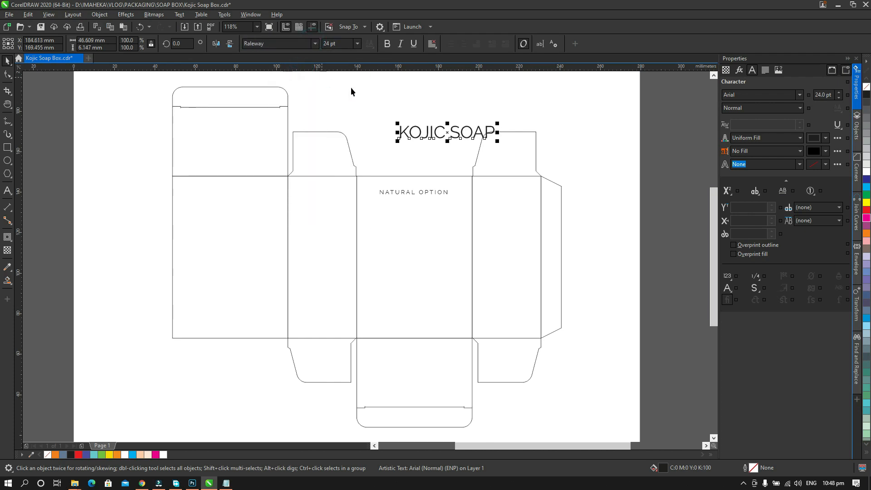
pyautogui.click(315, 43)
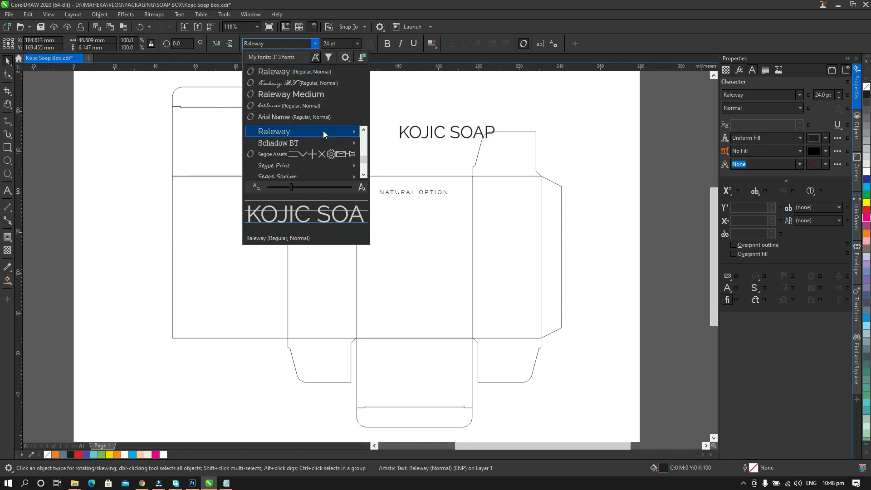
pyautogui.moveTo(336, 131)
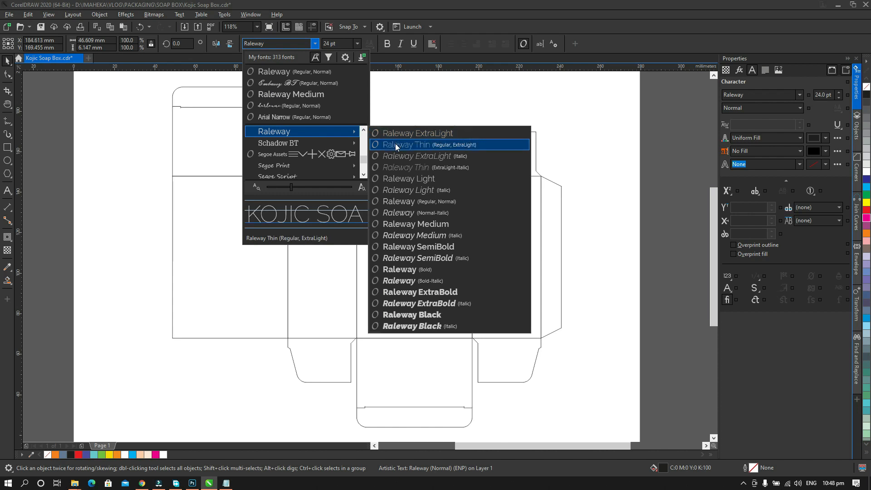
pyautogui.click(396, 144)
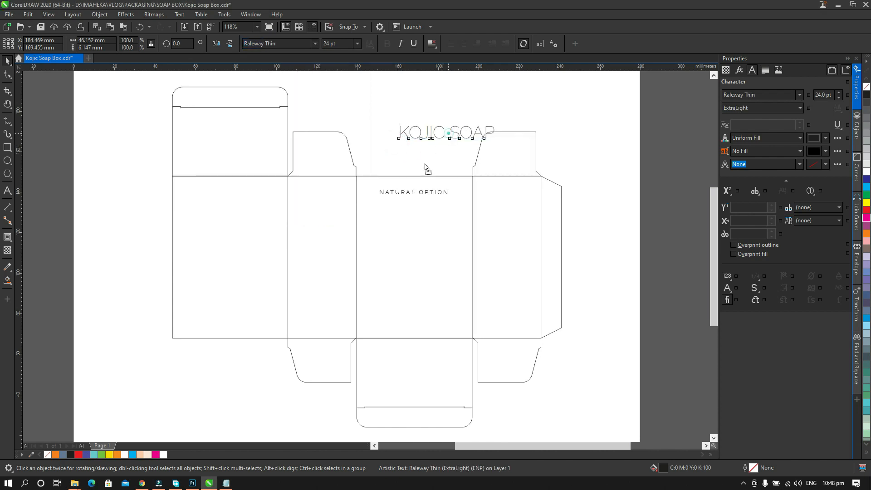
# Move the KOJIC SOAP text directly below NATURAL OPTION on the front panel and set its font to Raleway Light.
pyautogui.moveTo(426, 168); pyautogui.dragTo(418, 219)
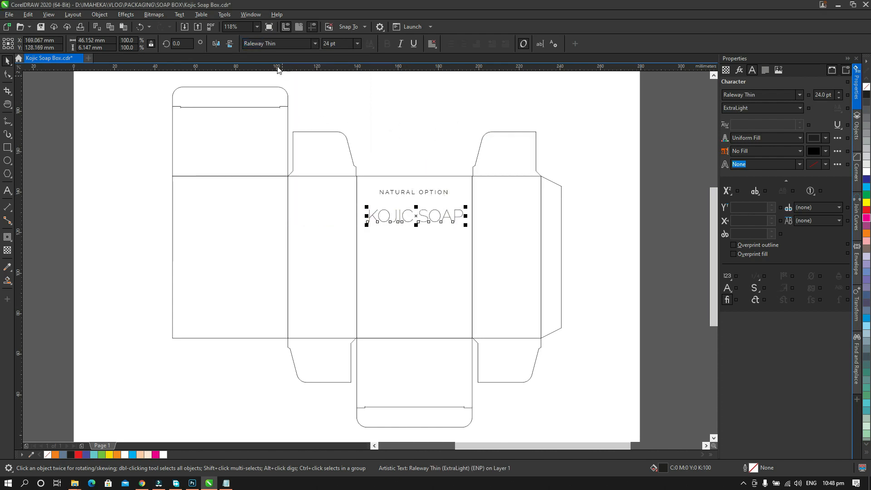
pyautogui.click(315, 43)
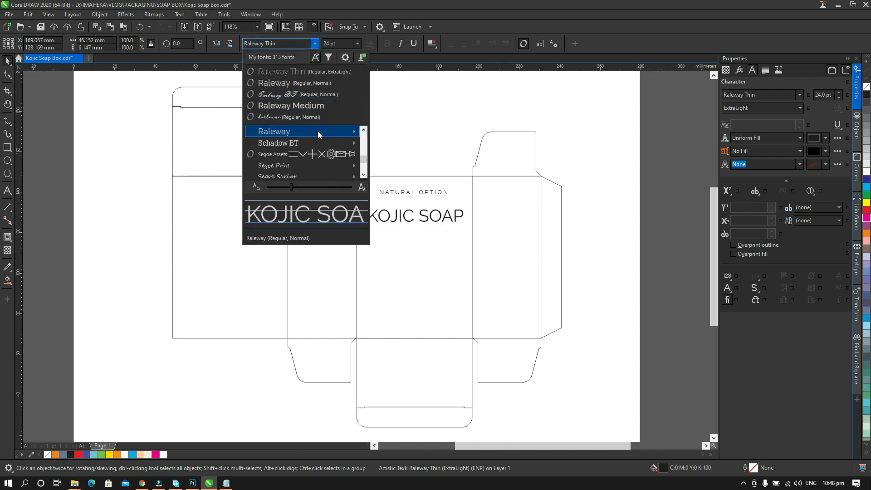
pyautogui.moveTo(317, 132)
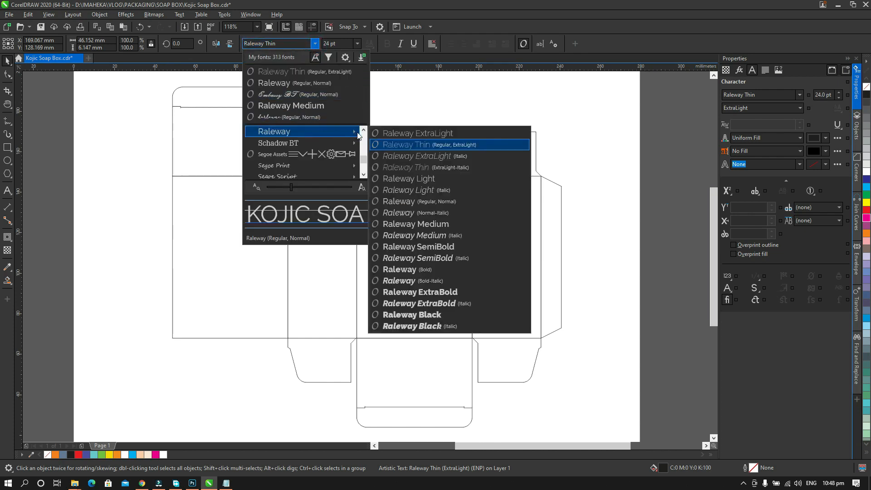
pyautogui.click(410, 179)
pyautogui.click(430, 141)
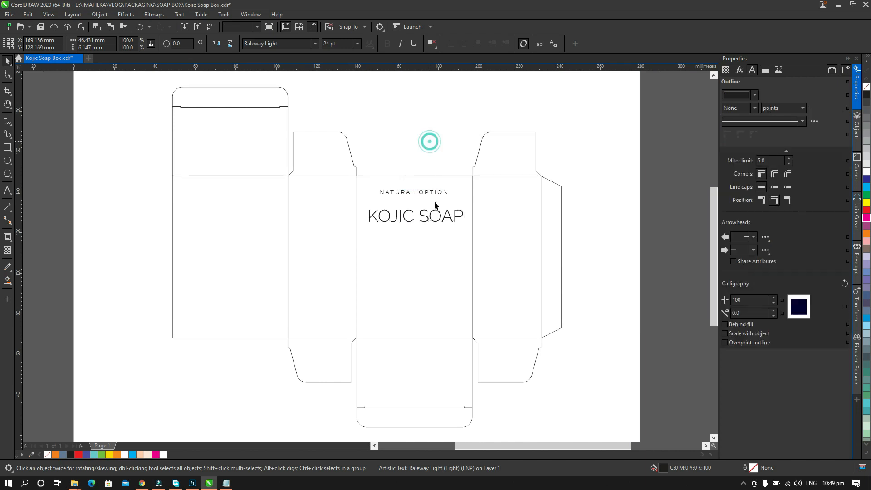
# Widen the character spacing of the KOJIC SOAP text, trying 50% before setting it to 100%.
pyautogui.click(434, 220)
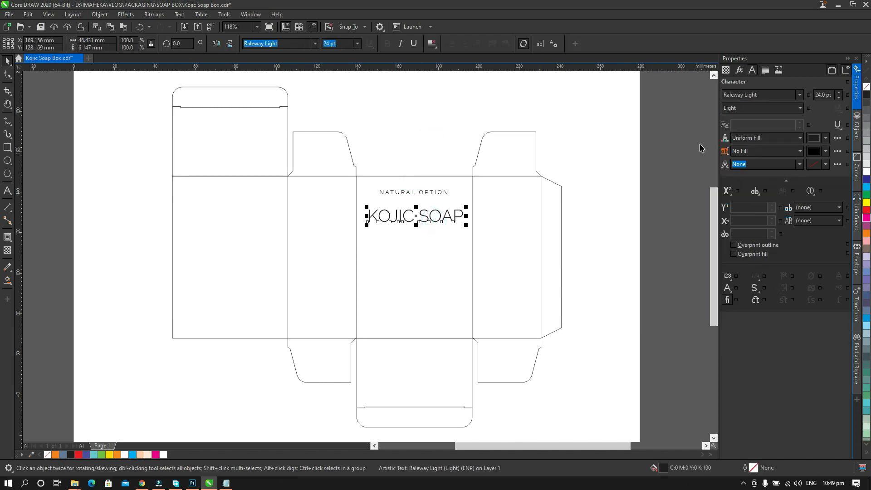
pyautogui.doubleClick(463, 216)
pyautogui.hotkey('ctrl', 'a')
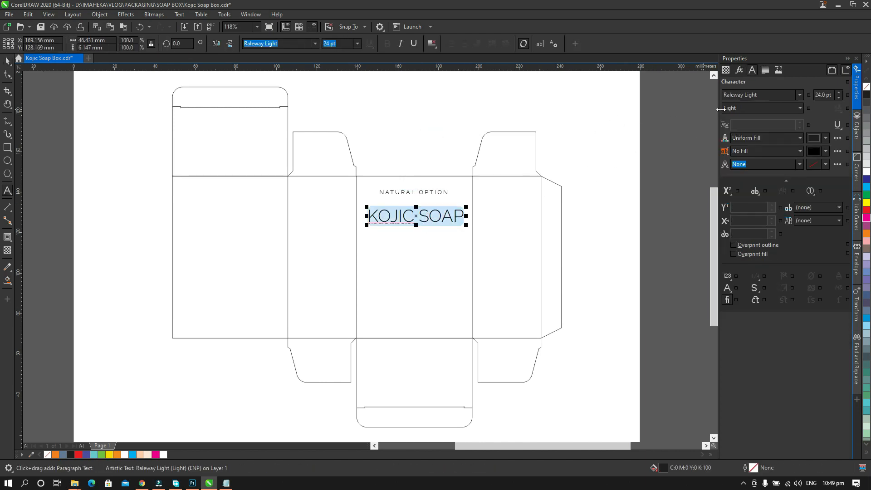
pyautogui.doubleClick(743, 124)
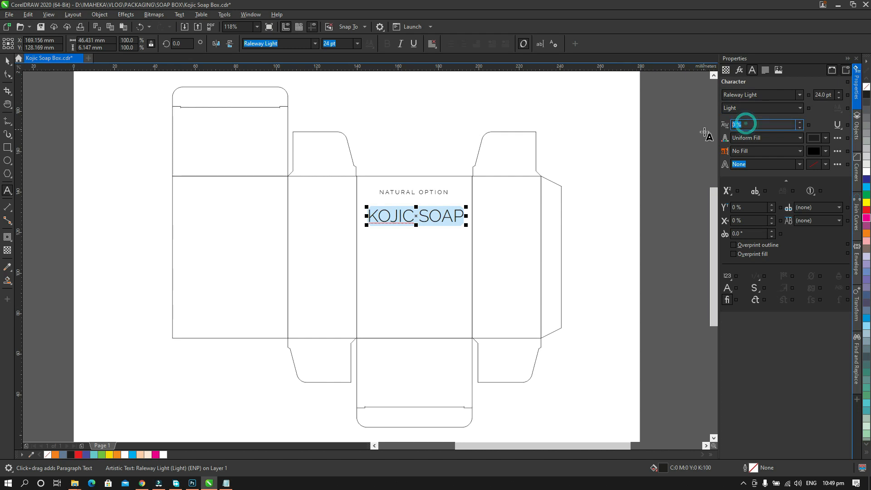
pyautogui.write('50')
pyautogui.press('Return')
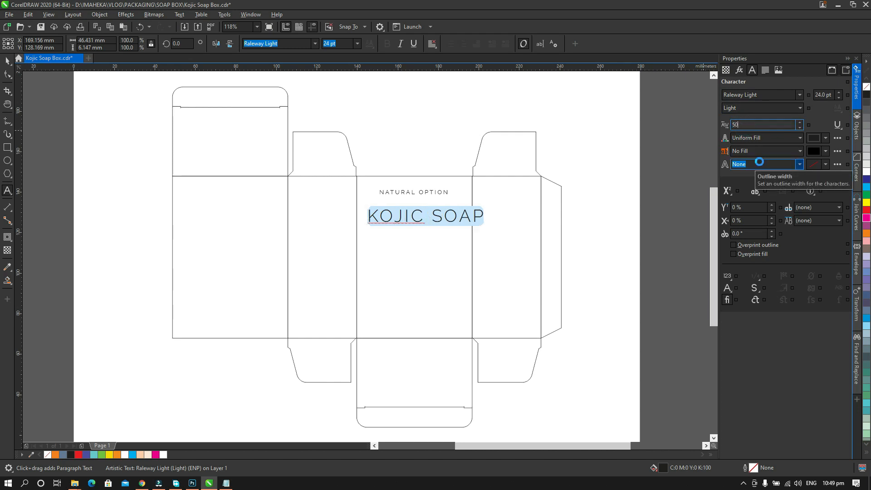
pyautogui.doubleClick(743, 124)
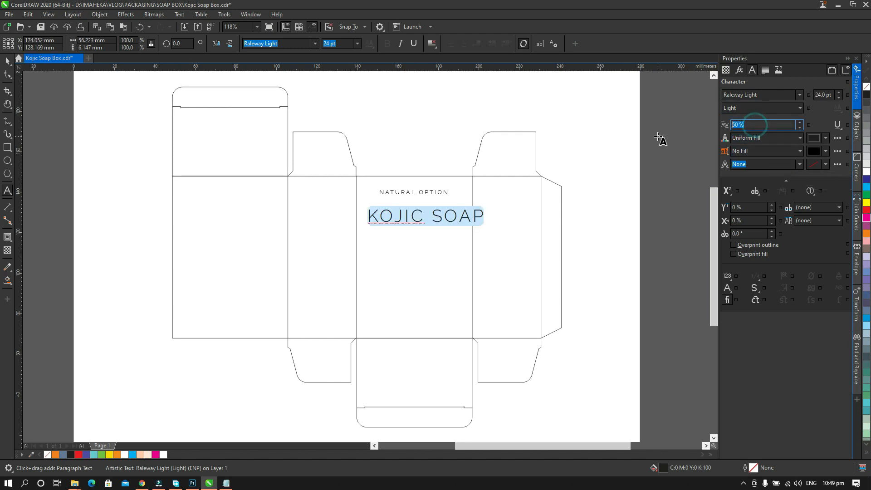
pyautogui.write('100')
pyautogui.press('Return')
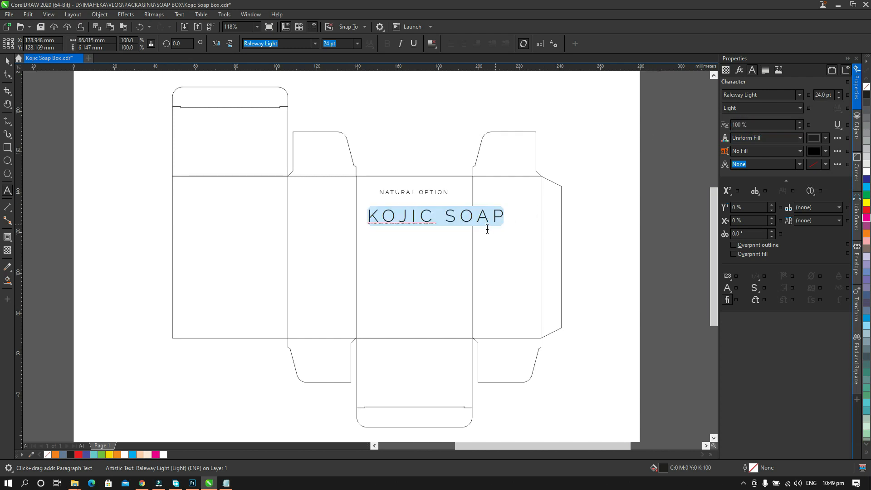
pyautogui.hotkey('ctrl', 'space')
# Break the KOJIC SOAP text into two lines before SOAP and centre-align it.
pyautogui.doubleClick(449, 216)
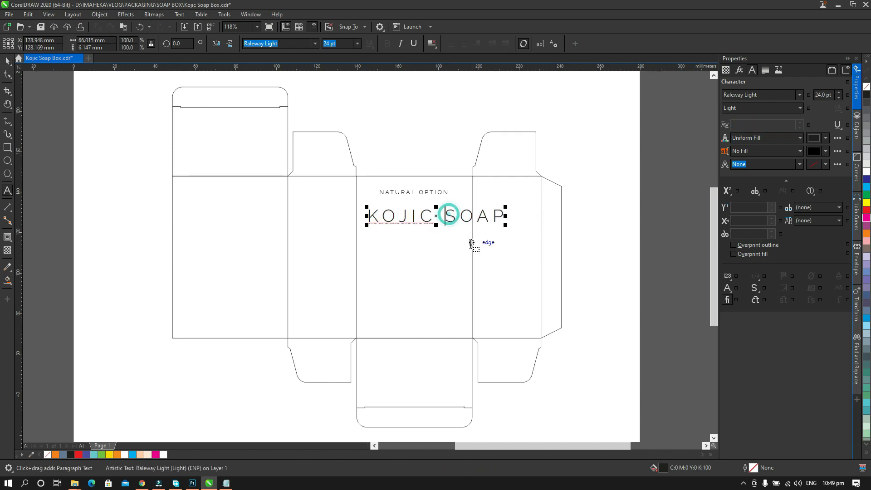
pyautogui.press('Return')
pyautogui.hotkey('ctrl', 'space')
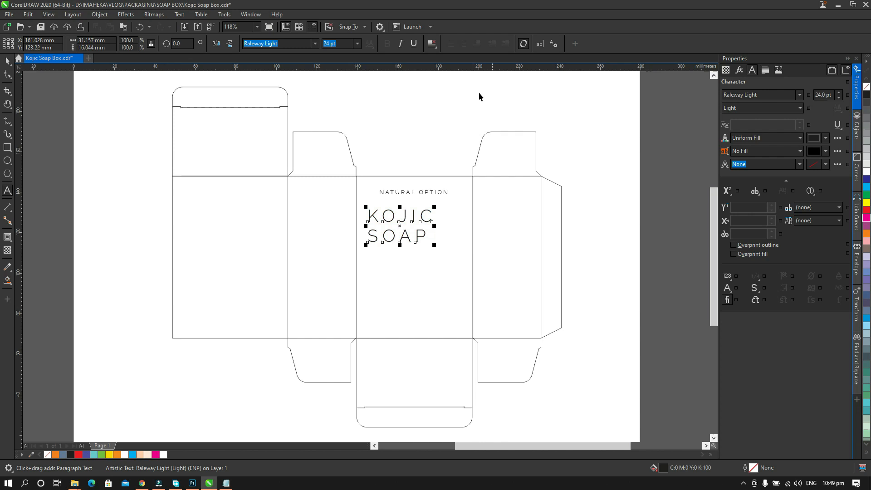
pyautogui.click(432, 43)
pyautogui.click(438, 76)
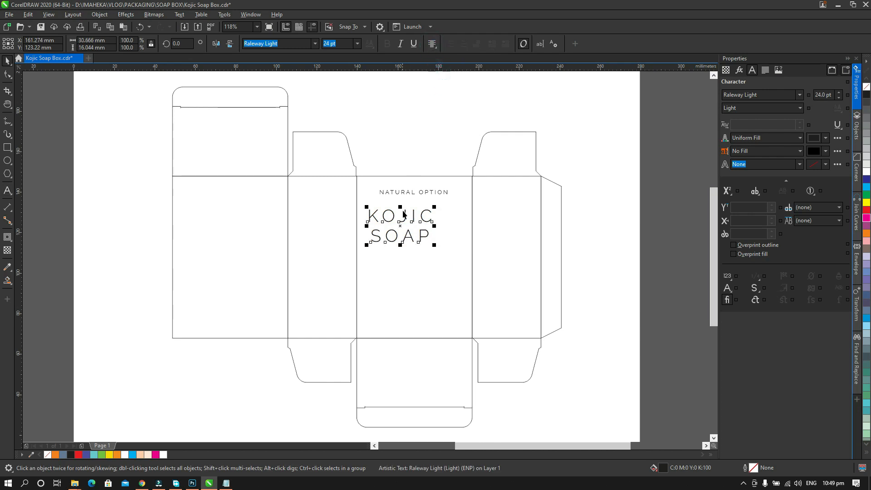
# Move the two-line KOJIC SOAP text so it is centred under NATURAL OPTION on the front panel.
pyautogui.moveTo(399, 225)
pyautogui.mouseDown()
pyautogui.moveTo(415, 178)
pyautogui.moveTo(415, 228)
pyautogui.mouseUp()
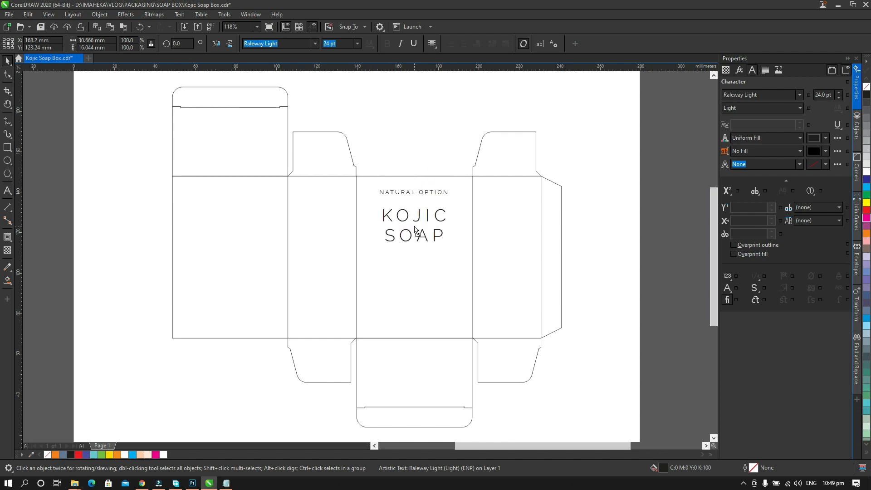
pyautogui.click(433, 120)
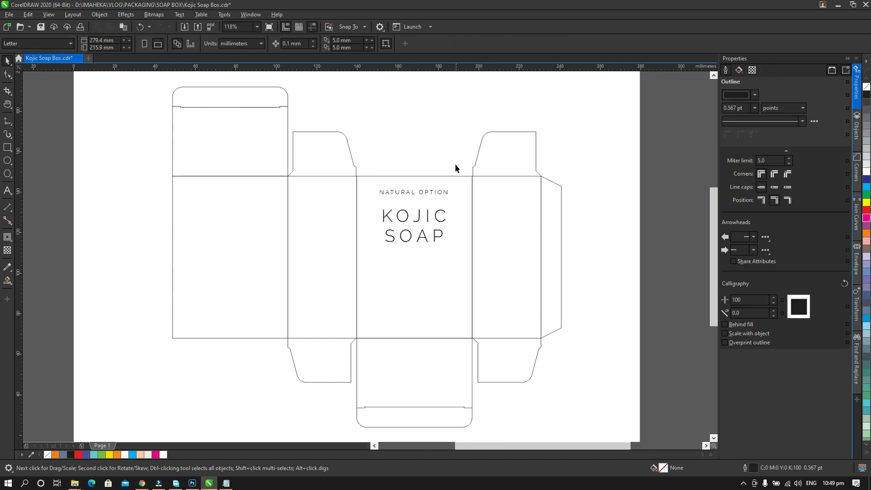
pyautogui.click(423, 235)
pyautogui.click(438, 122)
# Switch to the CONTENT file in Notepad and copy the lines SKIN WHITENING and SOAP BAR.
pyautogui.click(226, 483)
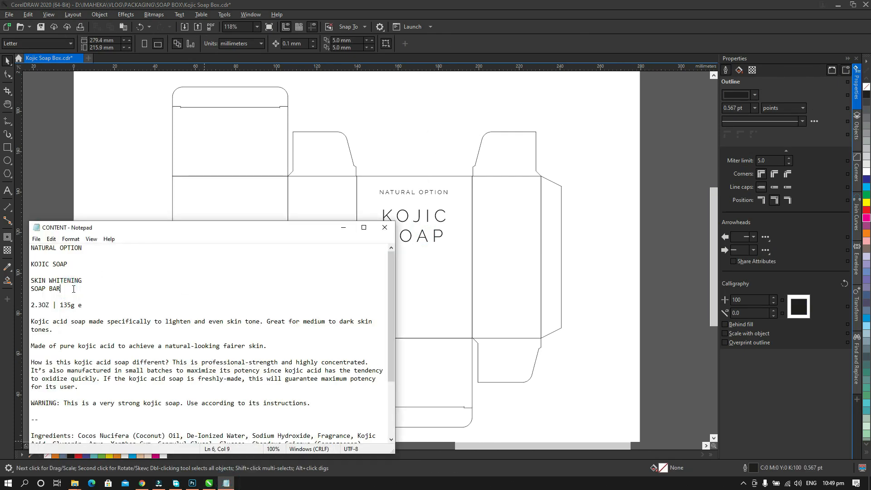
pyautogui.moveTo(70, 289); pyautogui.dragTo(29, 284)
pyautogui.rightClick(57, 281)
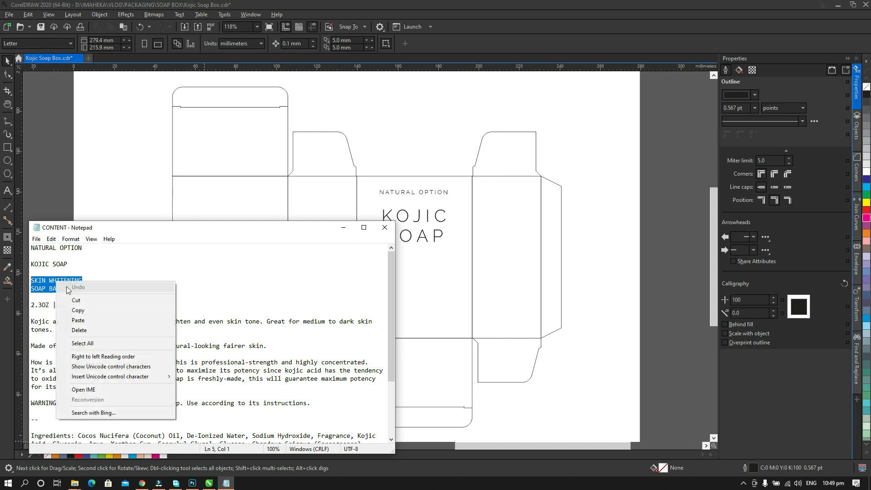
pyautogui.click(82, 312)
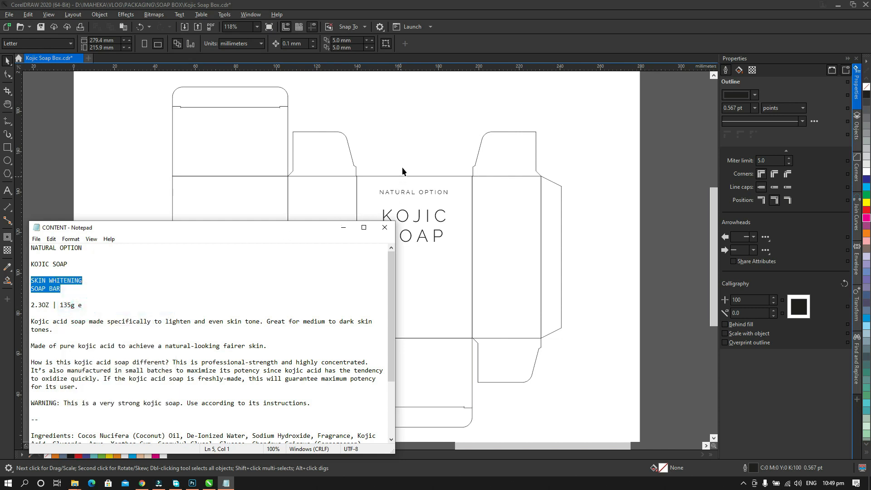
# Back in CorelDRAW, duplicate the NATURAL OPTION text below KOJIC SOAP and centre-align the copy.
pyautogui.click(420, 151)
pyautogui.click(426, 191)
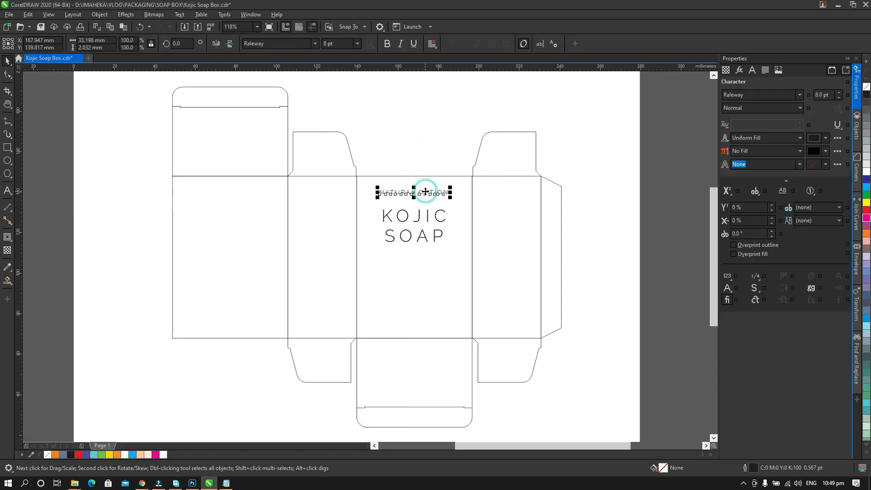
pyautogui.moveTo(427, 191); pyautogui.dragTo(420, 263)
pyautogui.click(432, 43)
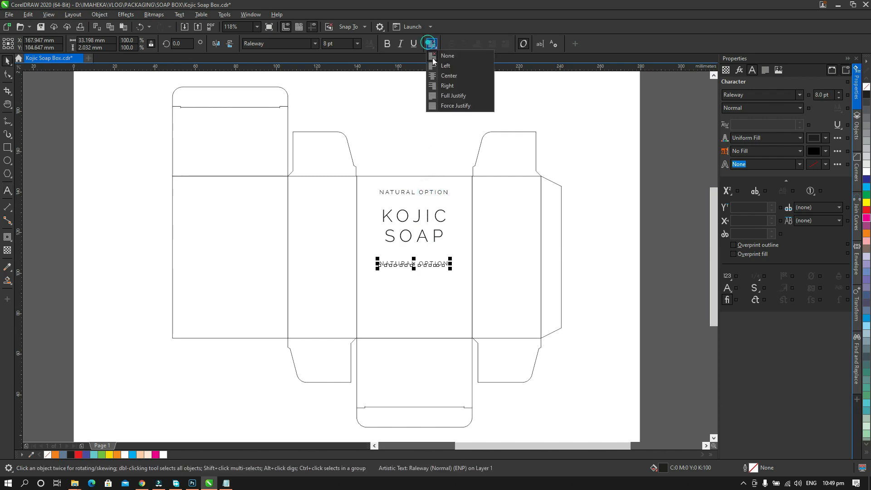
pyautogui.click(435, 77)
# Replace the duplicated text's wording with the copied lines SKIN WHITENING SOAP BAR.
pyautogui.doubleClick(422, 265)
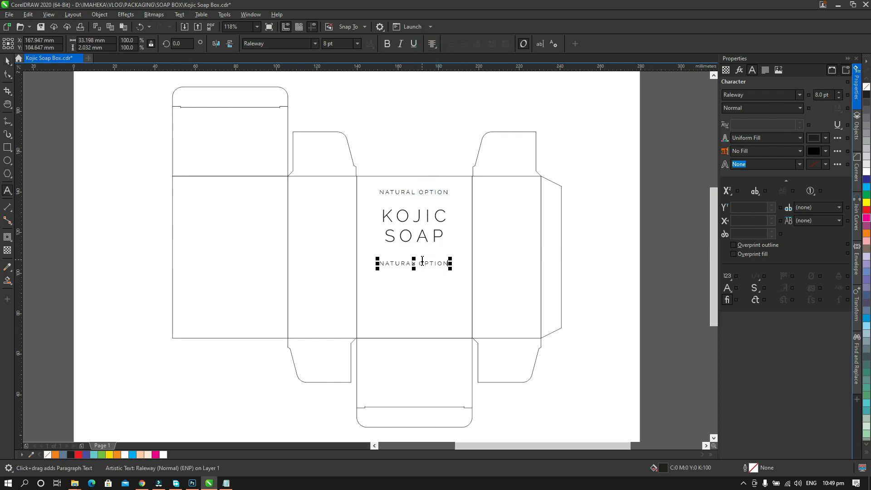
pyautogui.hotkey('ctrl', 'a')
pyautogui.hotkey('ctrl', 'v')
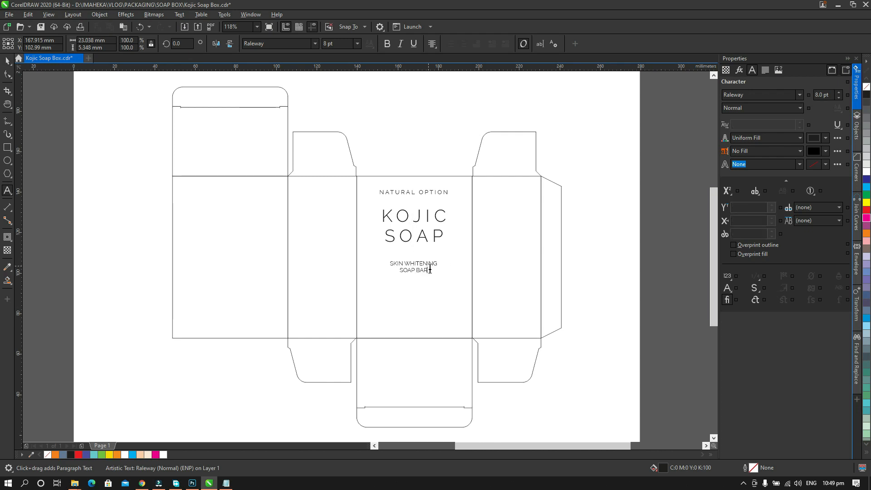
pyautogui.hotkey('ctrl', 'space')
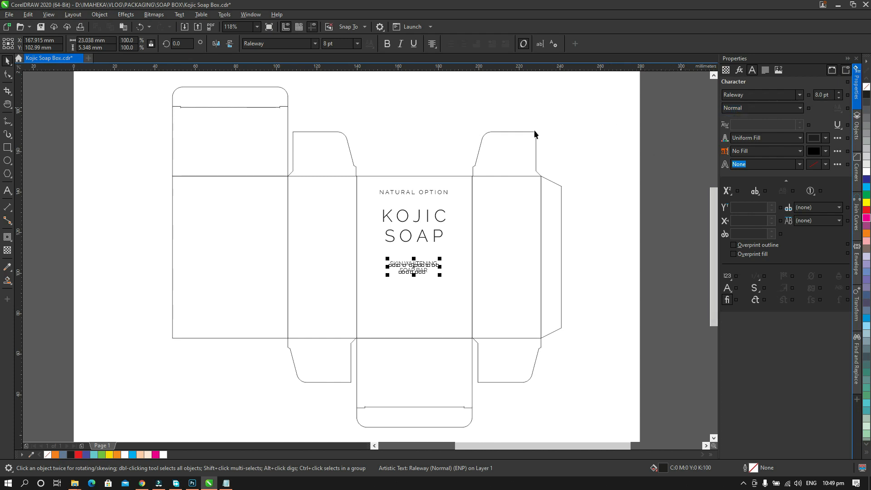
# Widen the character spacing of the SKIN WHITENING SOAP BAR text, trying 50% before setting it to 100%.
pyautogui.doubleClick(410, 264)
pyautogui.hotkey('ctrl', 'a')
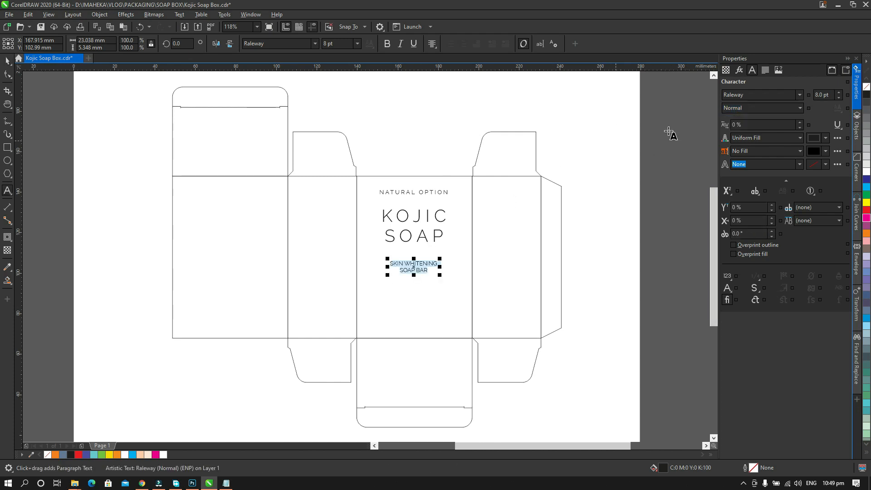
pyautogui.click(745, 126)
pyautogui.write('50')
pyautogui.press('Return')
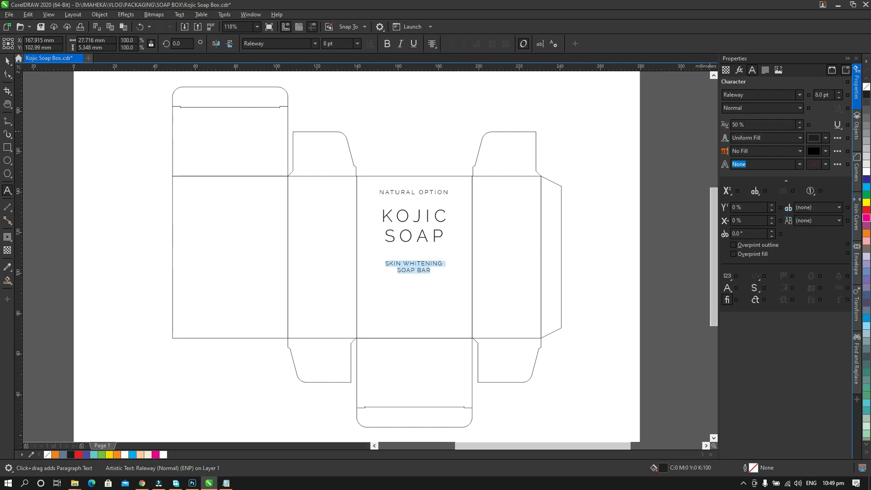
pyautogui.click(744, 125)
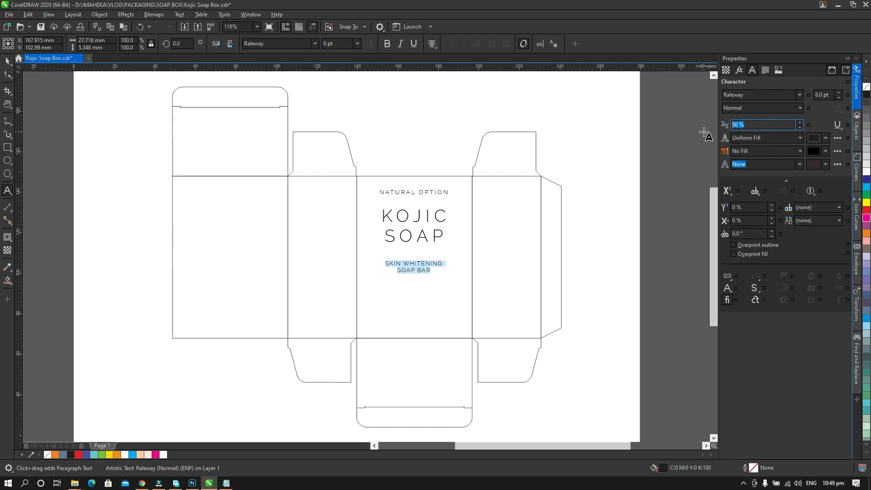
pyautogui.write('100')
pyautogui.press('Return')
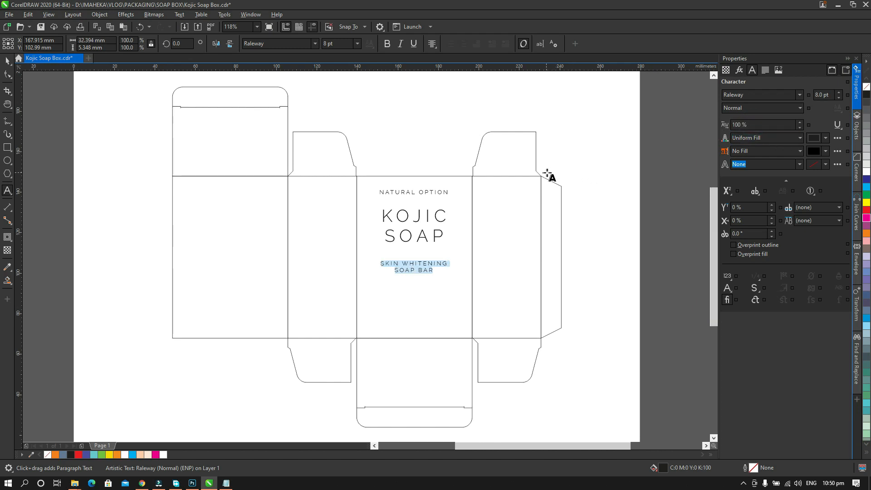
pyautogui.press('Escape')
# Set the font of the SKIN WHITENING SOAP BAR text to Raleway Medium.
pyautogui.scroll(2, 344, 150)
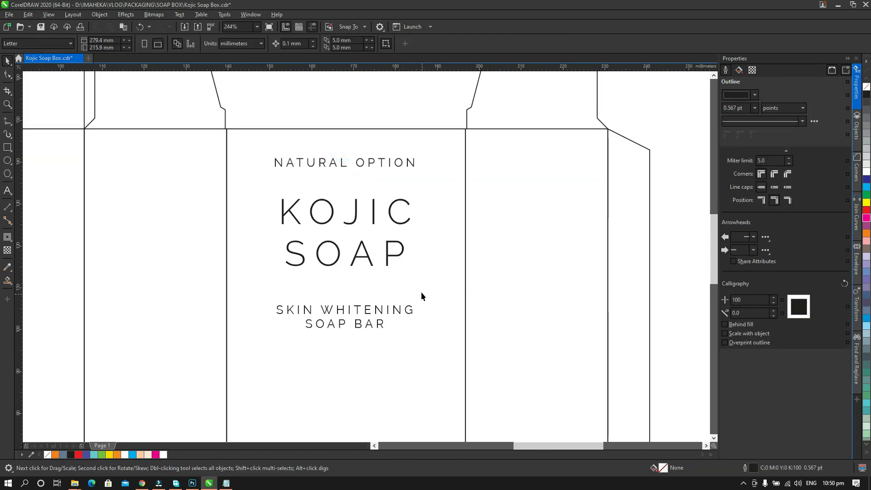
pyautogui.scroll(-2, 414, 293)
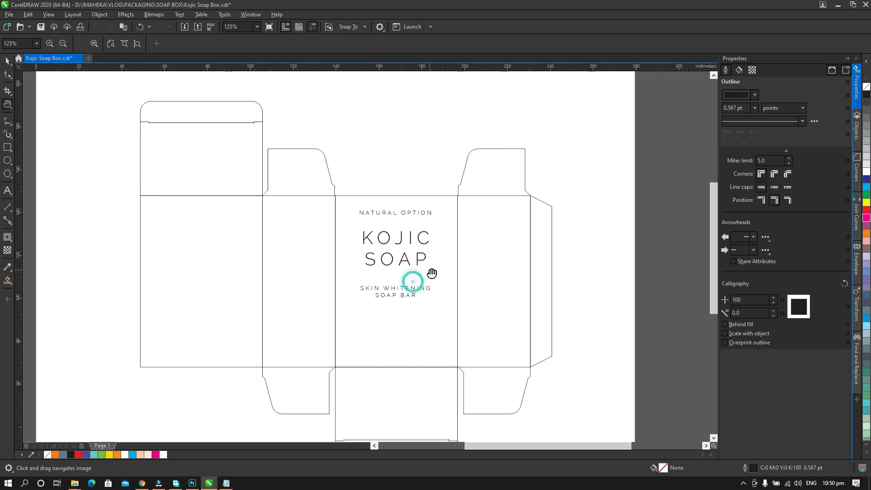
pyautogui.click(406, 290)
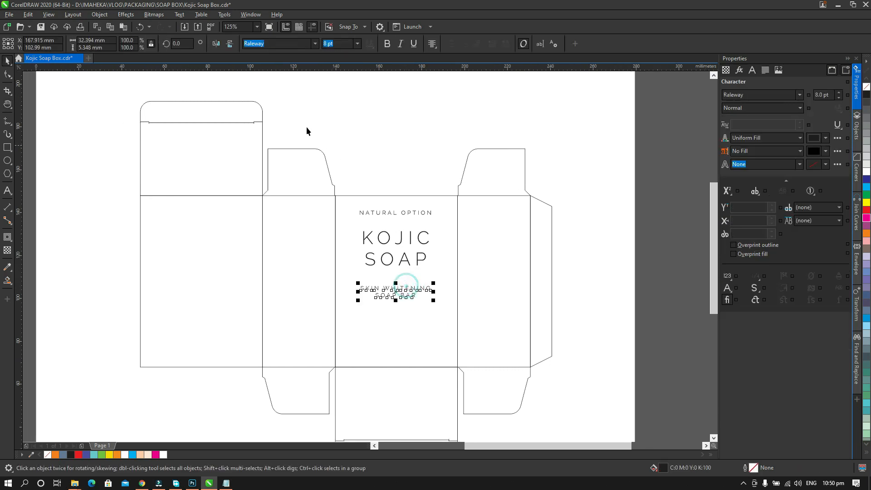
pyautogui.click(316, 44)
pyautogui.moveTo(312, 131)
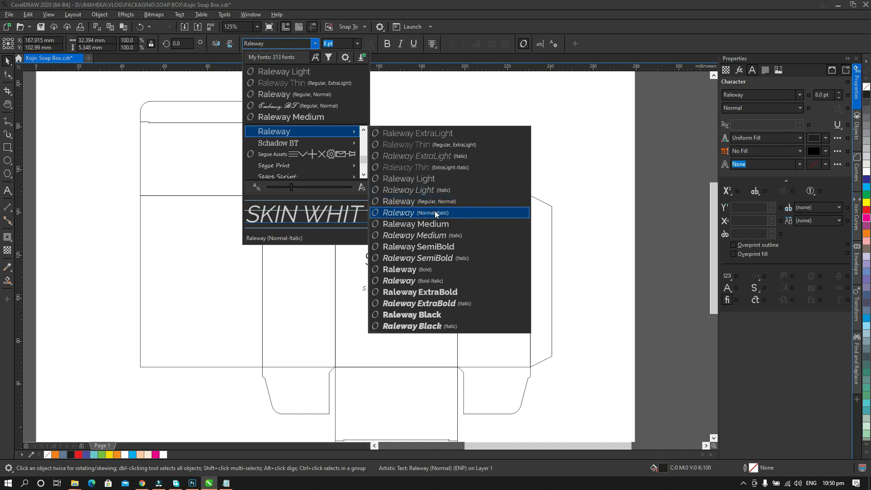
pyautogui.click(428, 223)
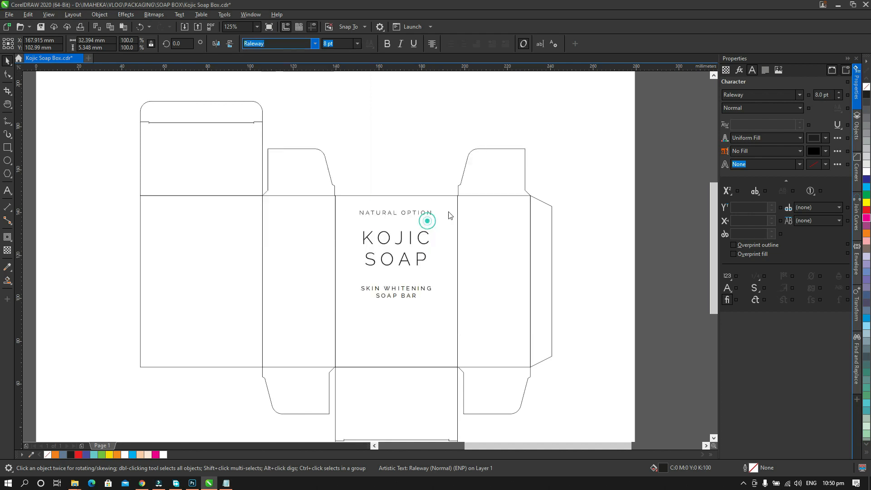
pyautogui.click(561, 188)
# Set the font of the NATURAL OPTION text to Raleway Medium as well.
pyautogui.click(422, 214)
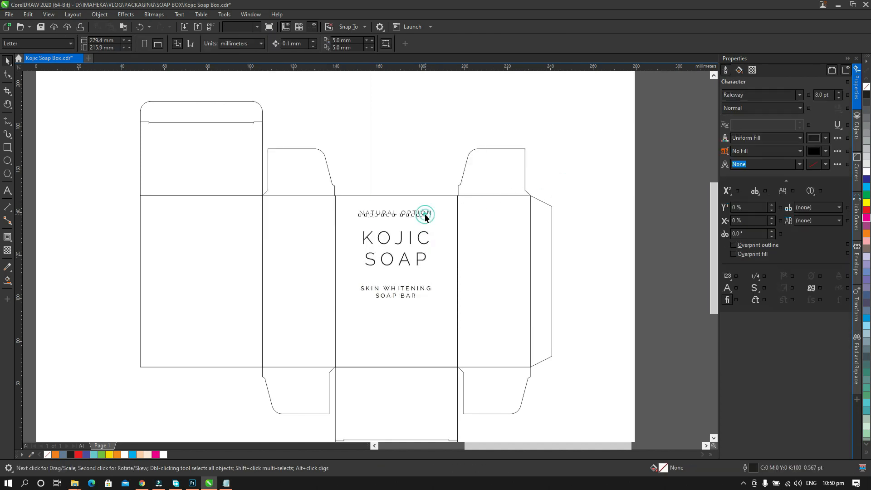
pyautogui.click(315, 43)
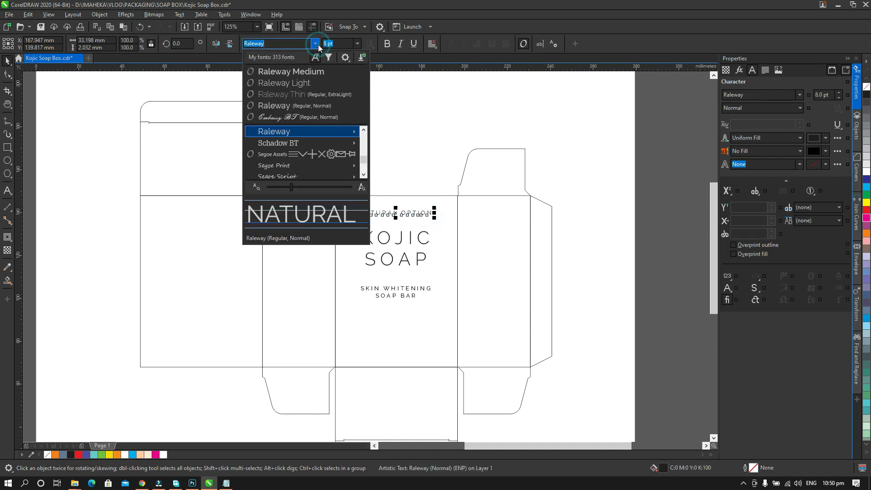
pyautogui.click(309, 68)
pyautogui.click(394, 115)
pyautogui.press('h')
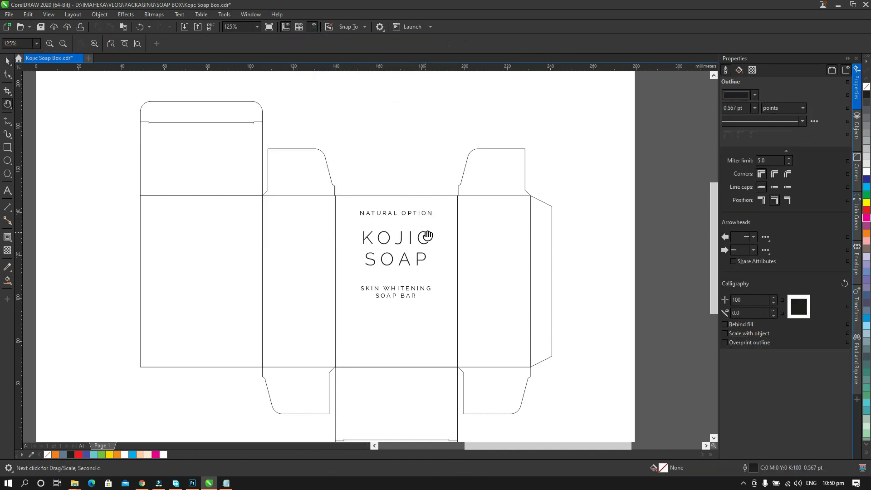
pyautogui.moveTo(431, 240); pyautogui.dragTo(449, 224)
pyautogui.press('space')
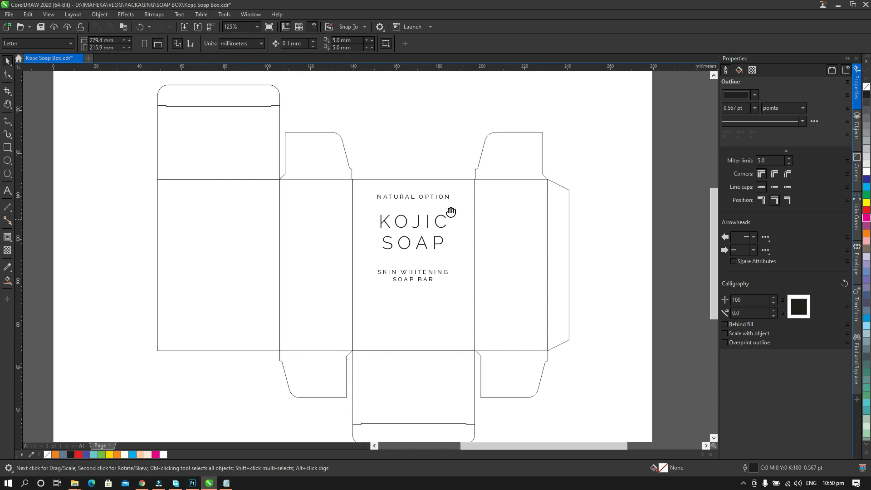
pyautogui.press('h')
pyautogui.moveTo(449, 209); pyautogui.dragTo(399, 220)
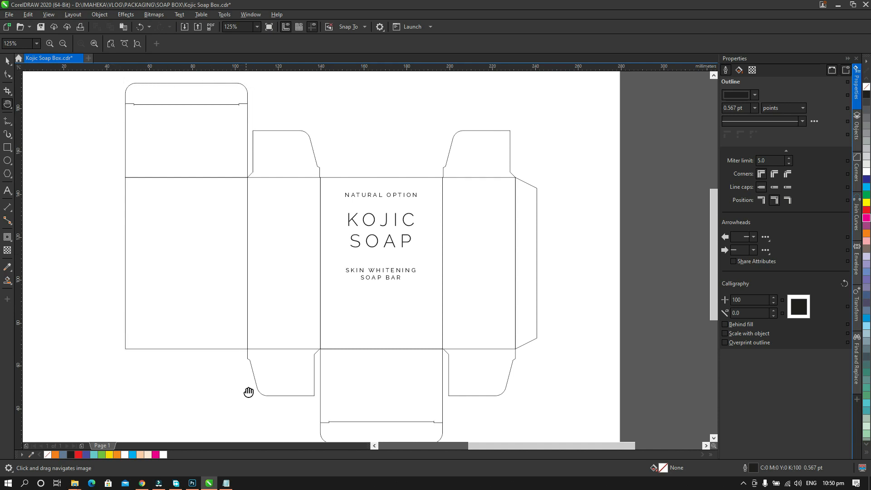
pyautogui.moveTo(464, 315); pyautogui.dragTo(472, 305)
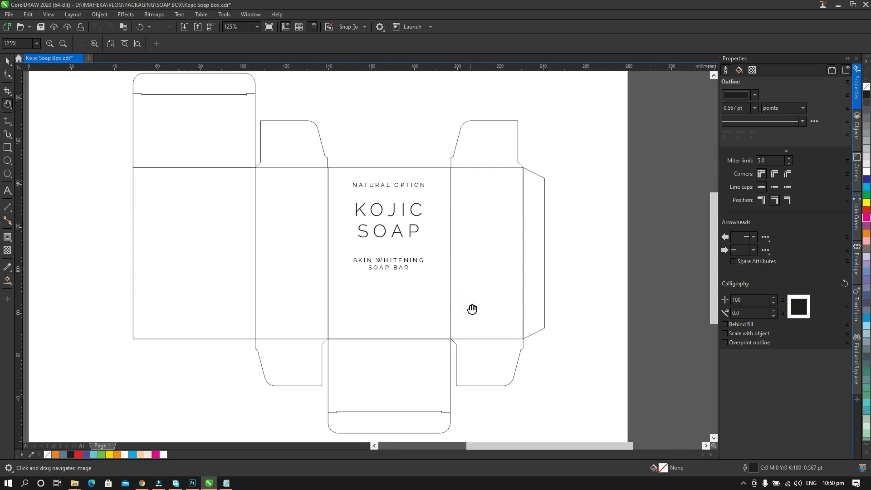
pyautogui.scroll(-1, 411, 278)
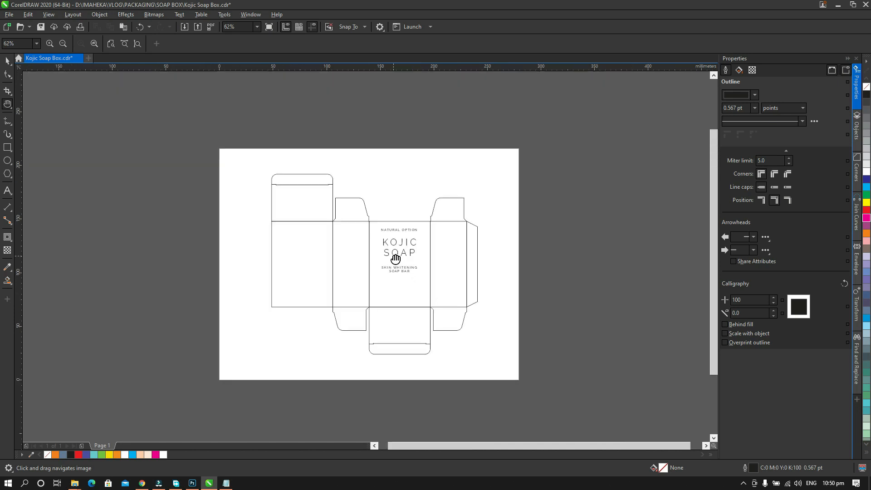
# Use Smart Fill to colour the back panel, the adjoining side panel and all their flaps orange.
pyautogui.press('space')
pyautogui.press('F2')
pyautogui.moveTo(257, 162); pyautogui.dragTo(490, 357)
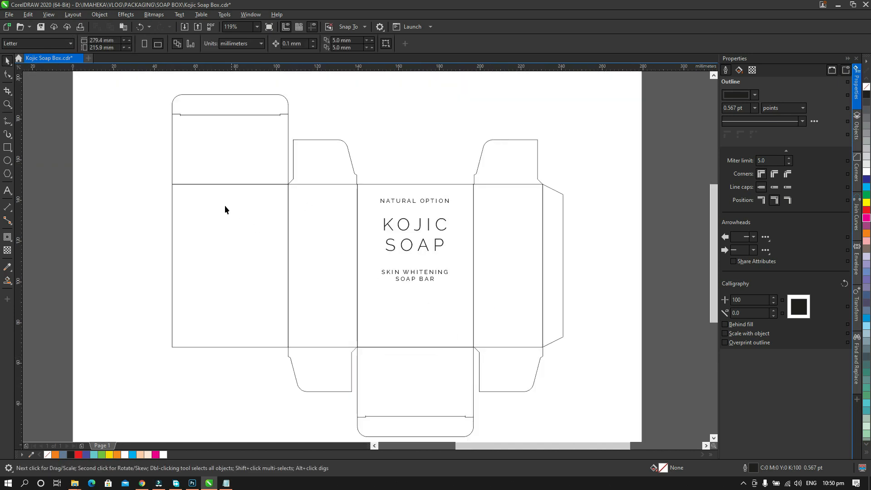
pyautogui.click(7, 280)
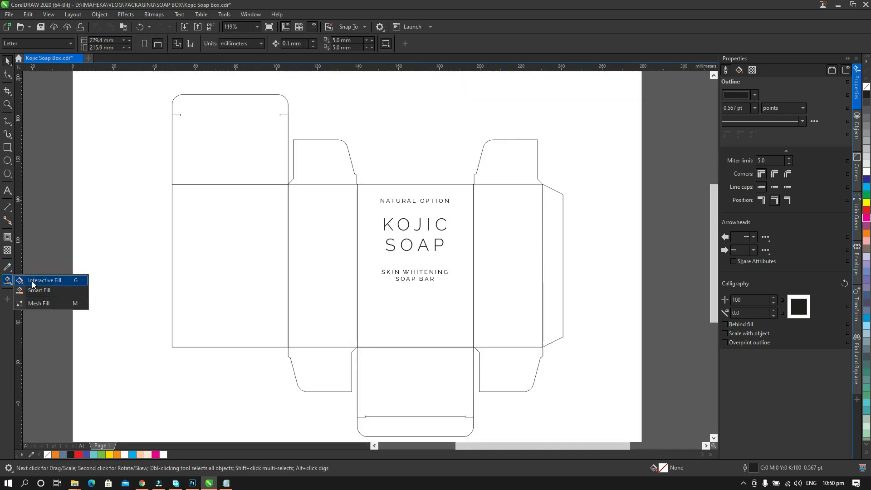
pyautogui.click(33, 291)
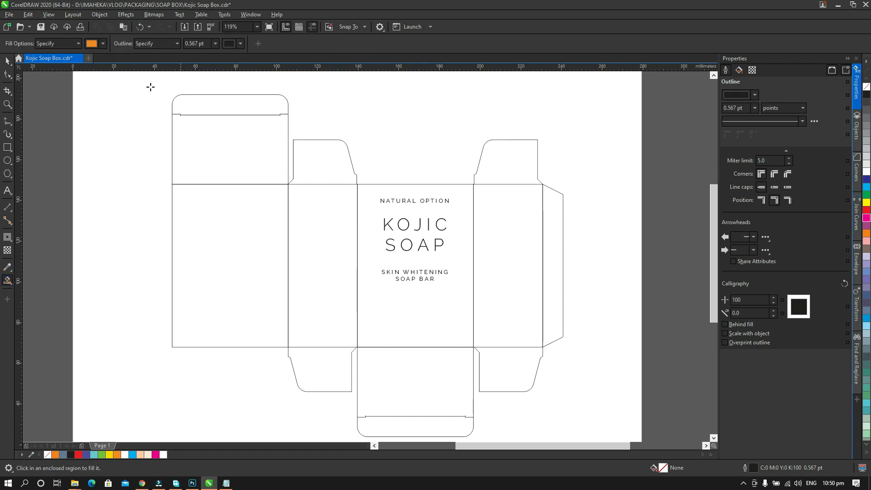
pyautogui.click(234, 104)
pyautogui.click(236, 144)
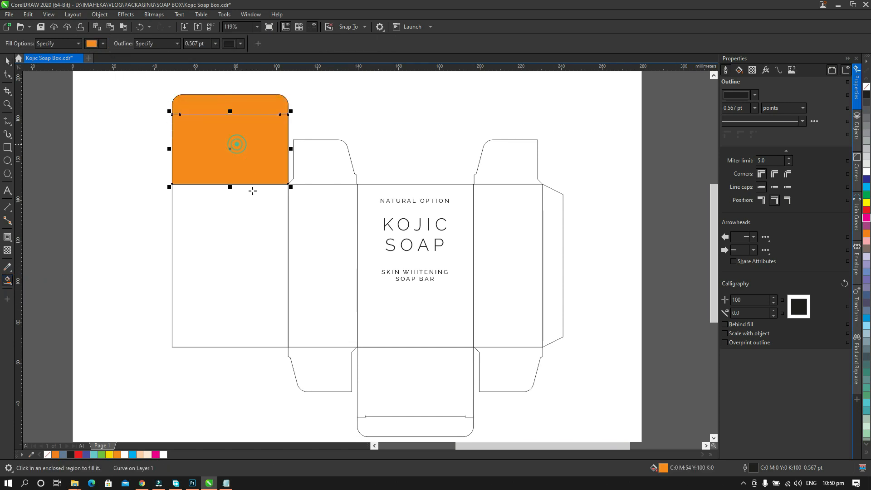
pyautogui.click(246, 233)
pyautogui.click(324, 173)
pyautogui.click(332, 254)
pyautogui.click(318, 377)
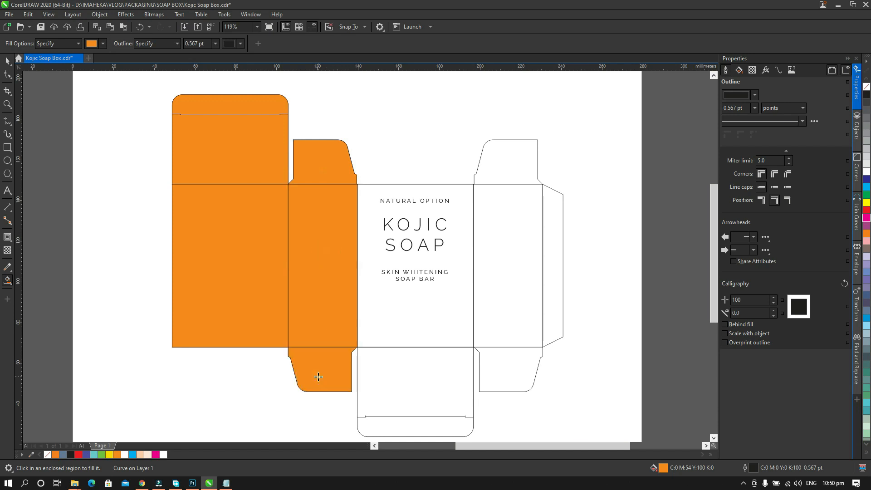
# Undo the front panel fill that cuts around the lettering and move the three text objects above the panel.
pyautogui.click(450, 300)
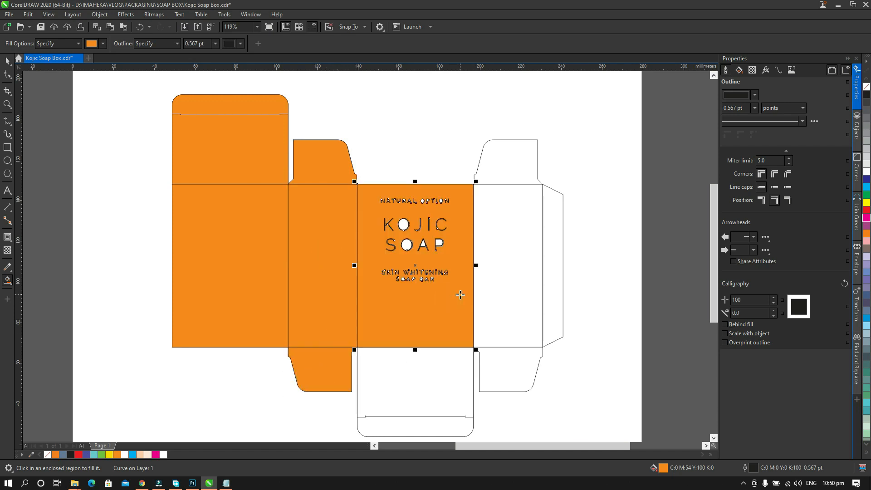
pyautogui.hotkey('ctrl', 'z')
pyautogui.press('space')
pyautogui.moveTo(365, 159); pyautogui.dragTo(455, 147)
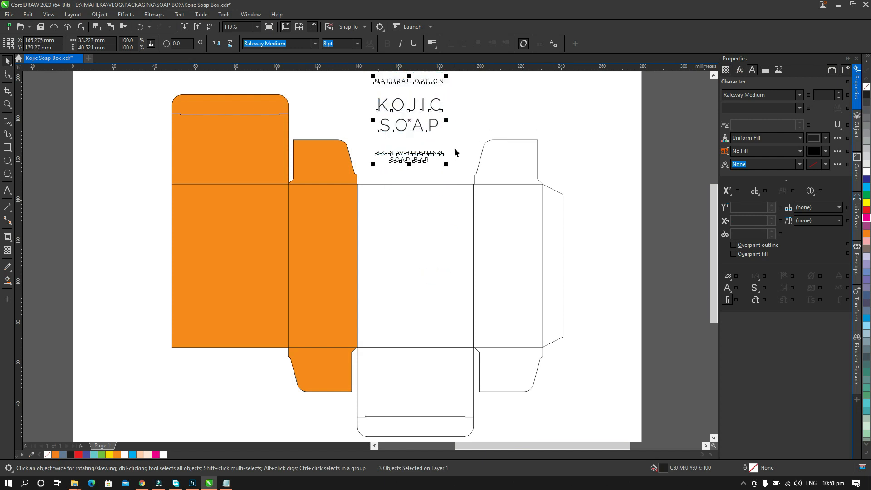
pyautogui.click(455, 148)
# Smart Fill the empty front panel, the second side panel, the glue flap and the remaining flaps with orange.
pyautogui.click(7, 281)
pyautogui.click(393, 257)
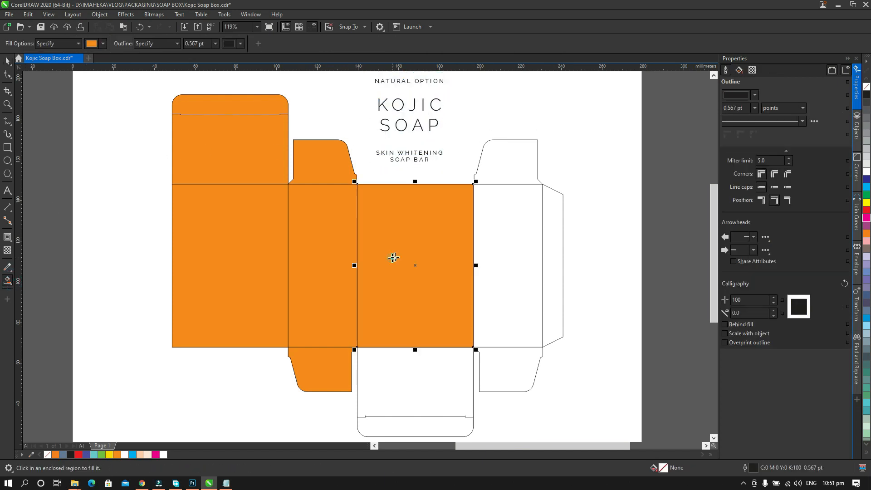
pyautogui.click(506, 172)
pyautogui.click(505, 239)
pyautogui.click(555, 252)
pyautogui.click(502, 366)
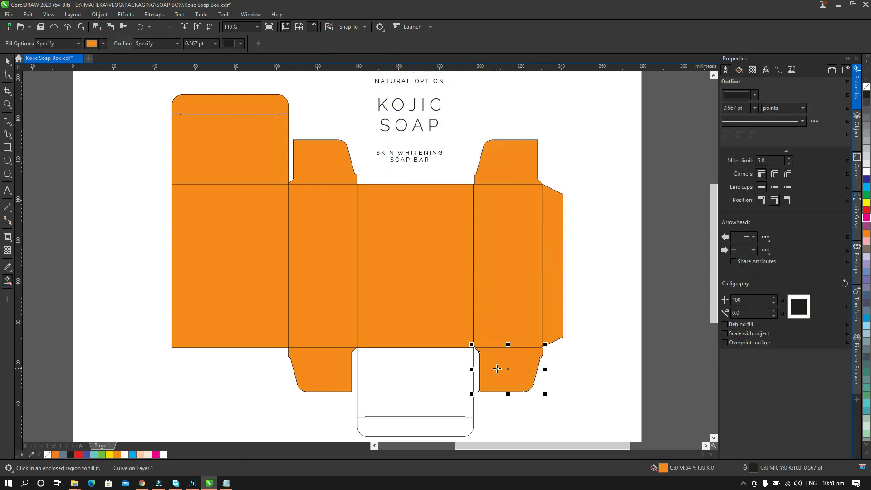
pyautogui.click(412, 366)
pyautogui.click(420, 432)
pyautogui.press('space')
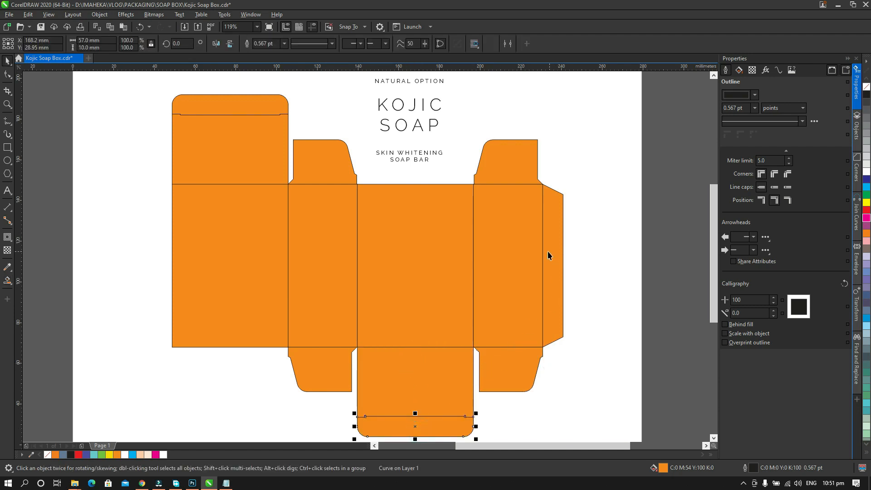
# Show the list of objects on Layer 1 for selecting the separate fill pieces.
pyautogui.click(540, 255)
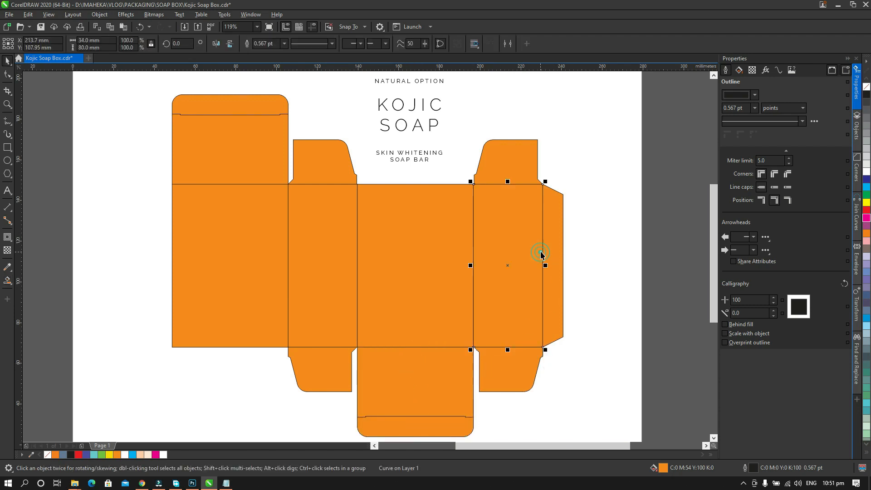
pyautogui.keyDown('shift'); pyautogui.click(530, 168); pyautogui.keyUp('shift')
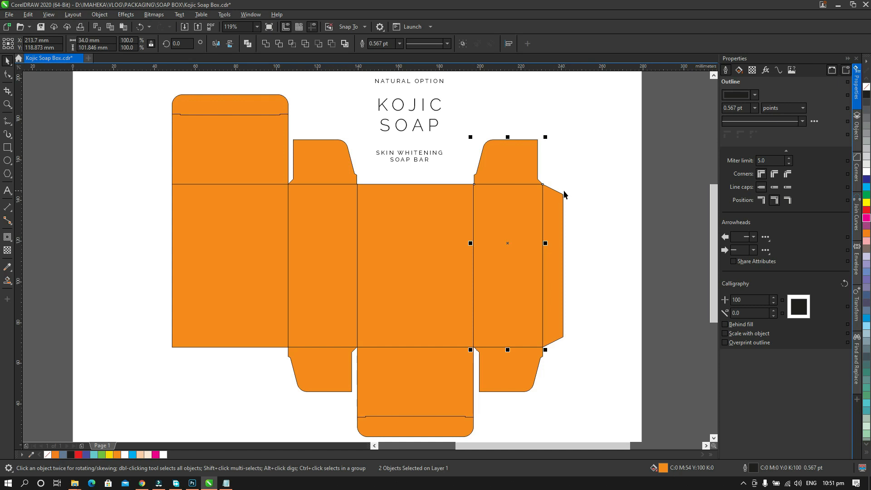
pyautogui.click(576, 170)
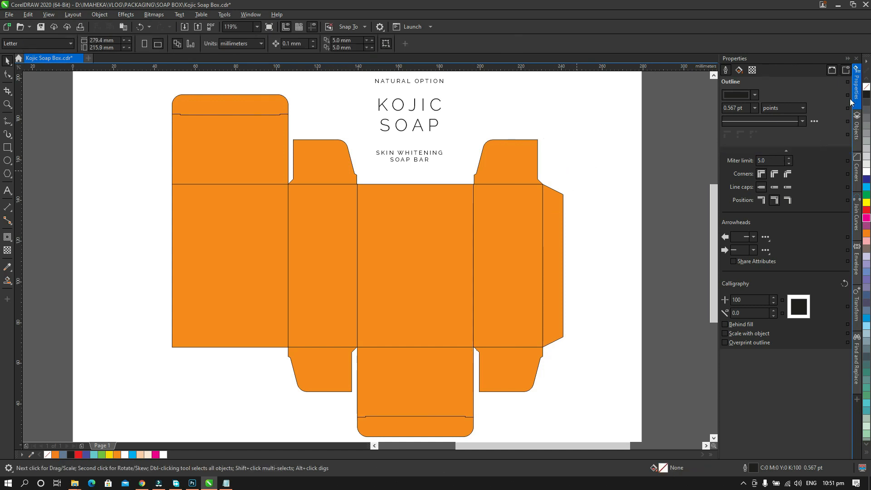
pyautogui.click(857, 126)
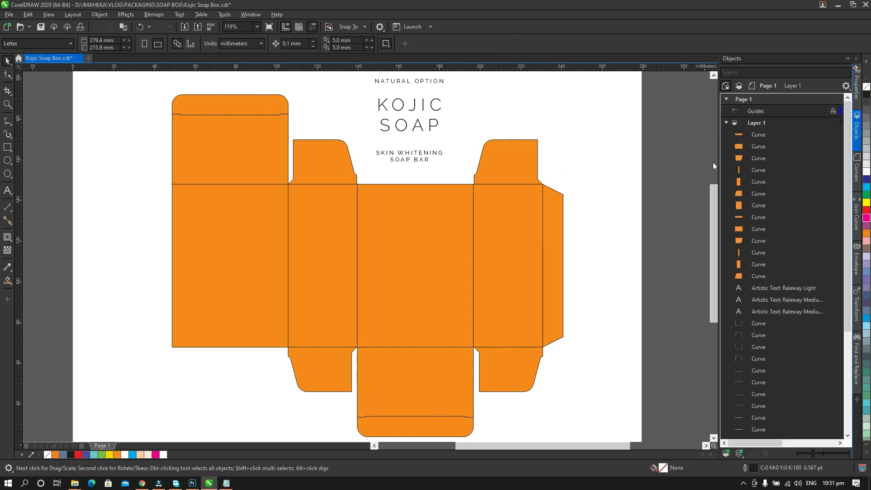
pyautogui.click(241, 15)
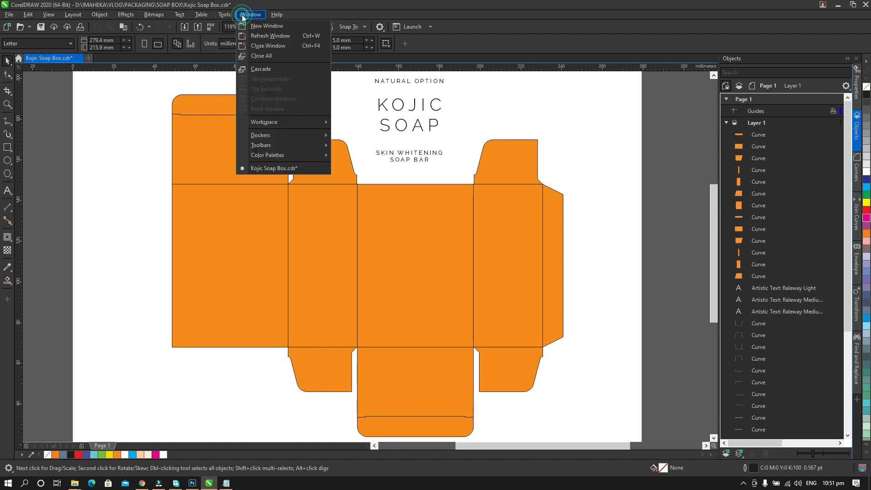
pyautogui.moveTo(263, 135)
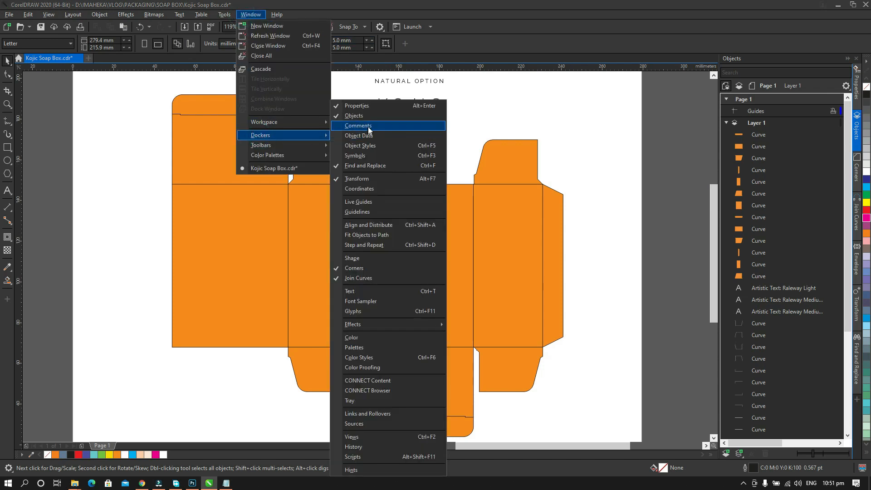
pyautogui.click(562, 121)
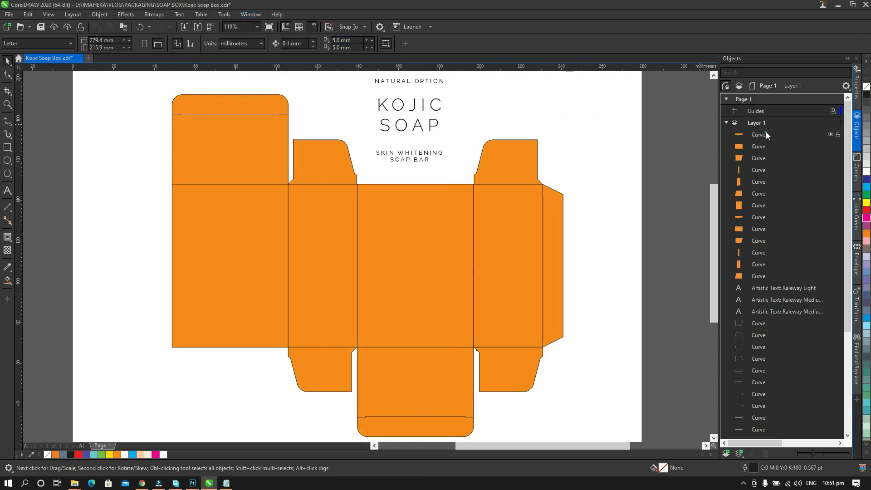
# Select all thirteen orange fill curves and weld them into one shape.
pyautogui.click(766, 134)
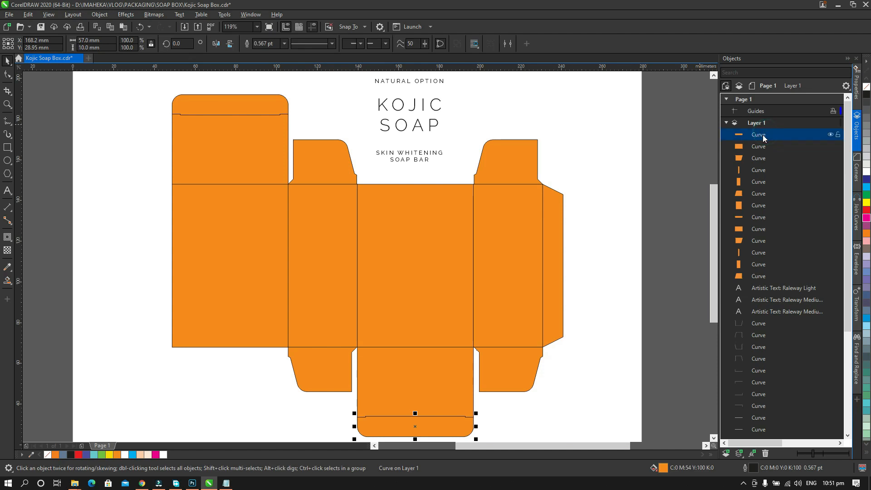
pyautogui.keyDown('shift'); pyautogui.click(760, 276); pyautogui.keyUp('shift')
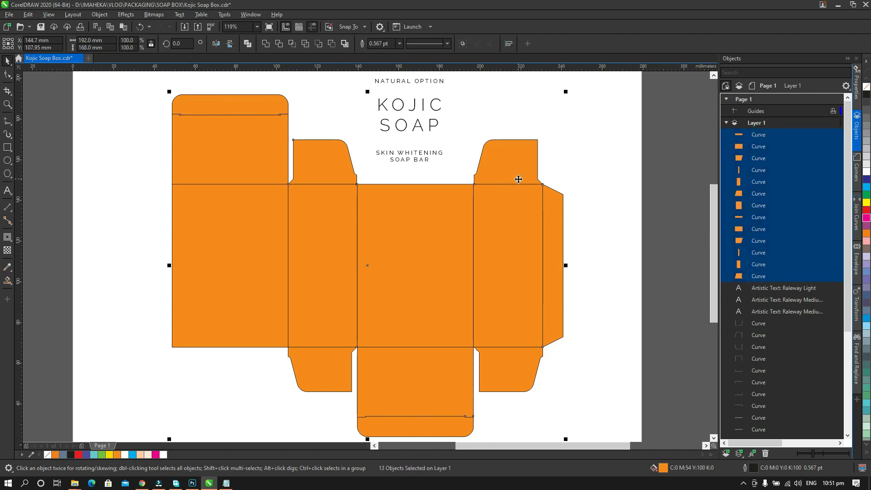
pyautogui.moveTo(515, 165); pyautogui.dragTo(415, 214)
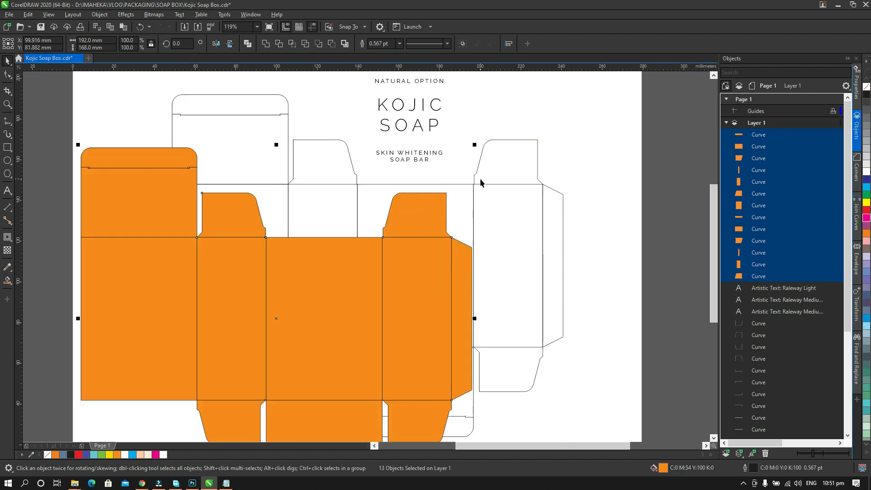
pyautogui.hotkey('ctrl', 'z')
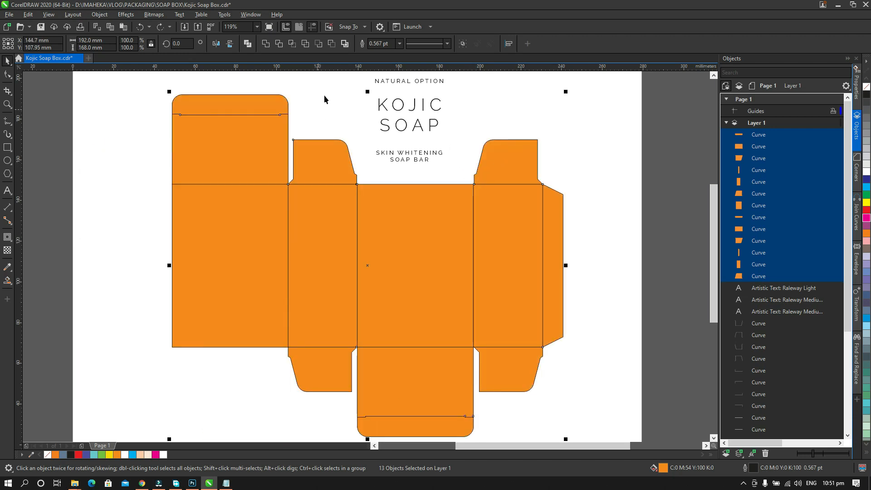
pyautogui.click(266, 43)
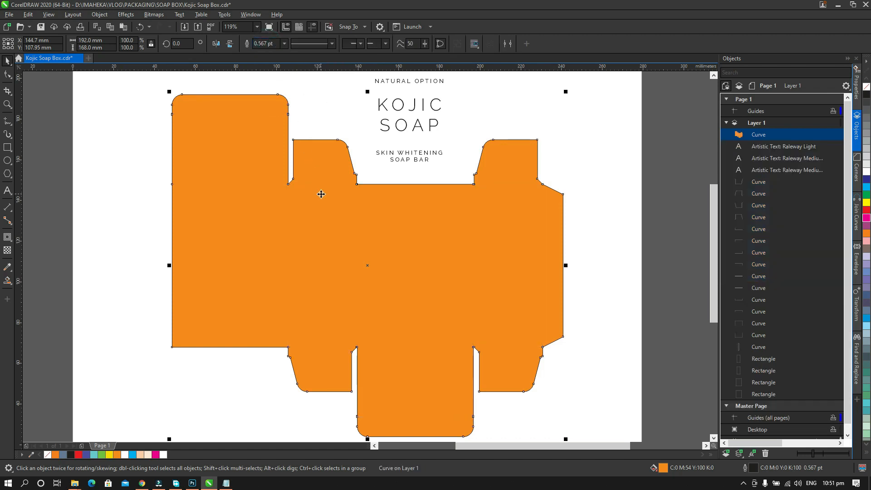
pyautogui.moveTo(321, 194); pyautogui.dragTo(177, 230)
pyautogui.hotkey('ctrl', 'z')
pyautogui.click(604, 180)
# Add an outside contour around the welded orange shape and set its offset to 3 mm.
pyautogui.click(524, 229)
pyautogui.click(8, 237)
pyautogui.moveTo(431, 299); pyautogui.dragTo(581, 330)
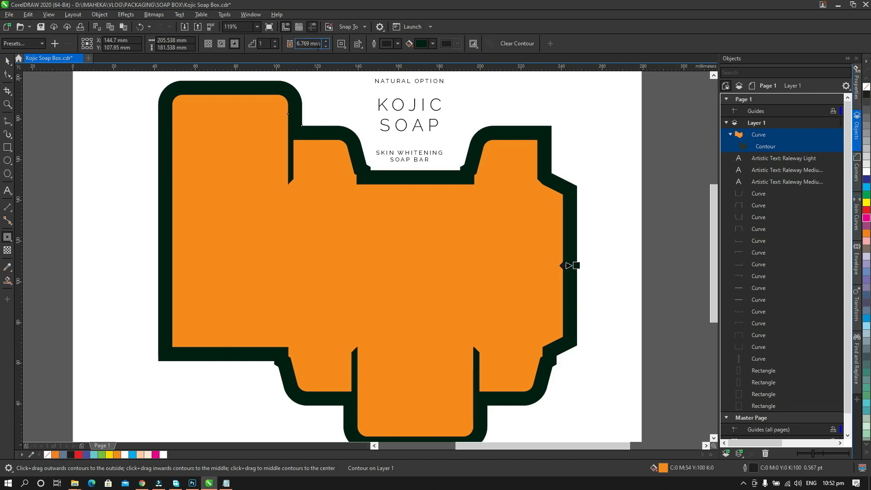
pyautogui.moveTo(310, 43); pyautogui.dragTo(271, 43)
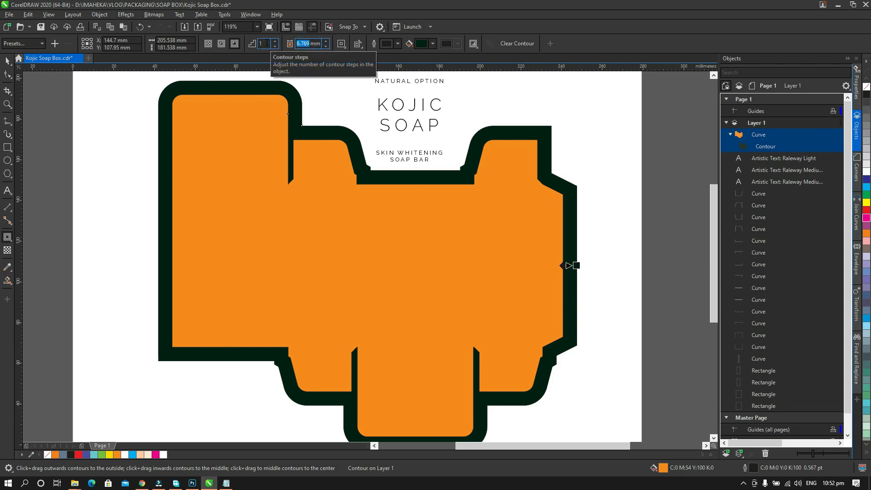
pyautogui.write('3')
pyautogui.press('Return')
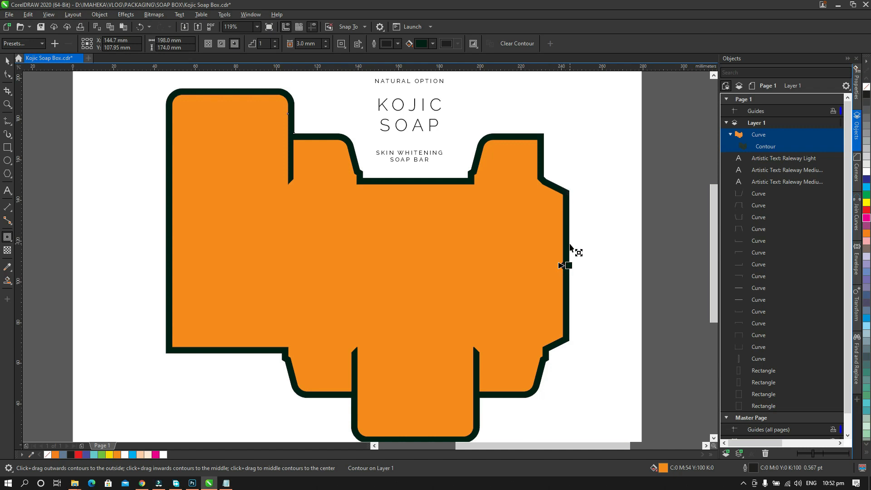
# Select the contour around the orange shape and break it apart into a separate curve.
pyautogui.press('space')
pyautogui.click(569, 225)
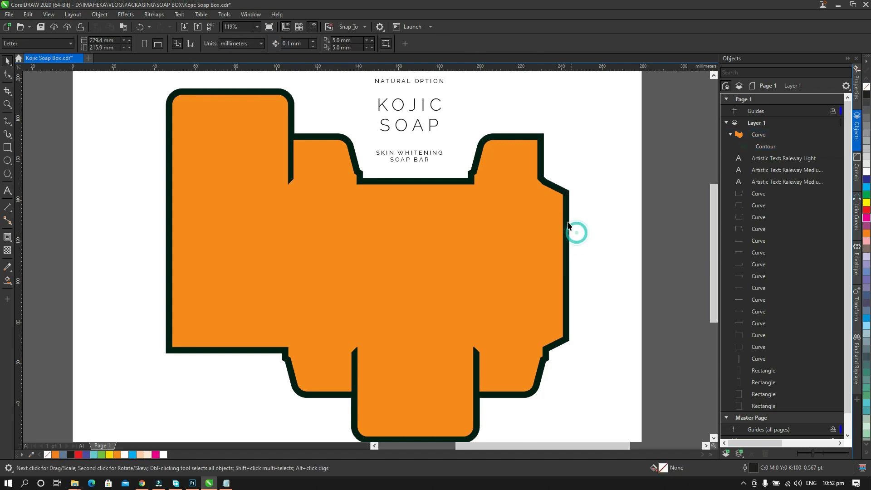
pyautogui.click(545, 183)
pyautogui.click(592, 183)
pyautogui.rightClick(558, 194)
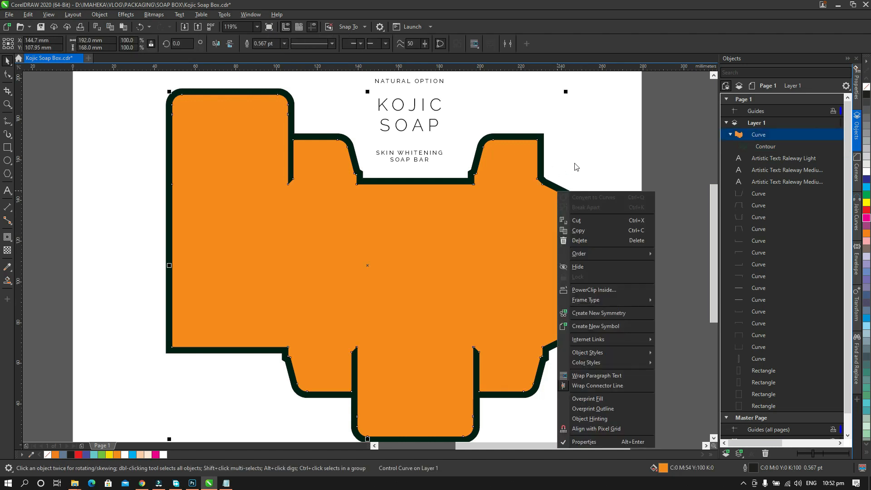
pyautogui.click(576, 167)
pyautogui.rightClick(547, 188)
pyautogui.click(585, 160)
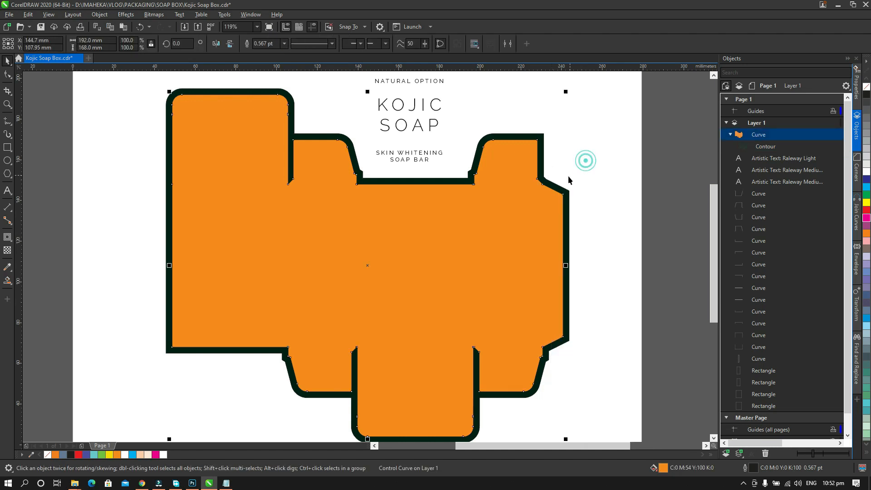
pyautogui.click(569, 178)
pyautogui.rightClick(564, 190)
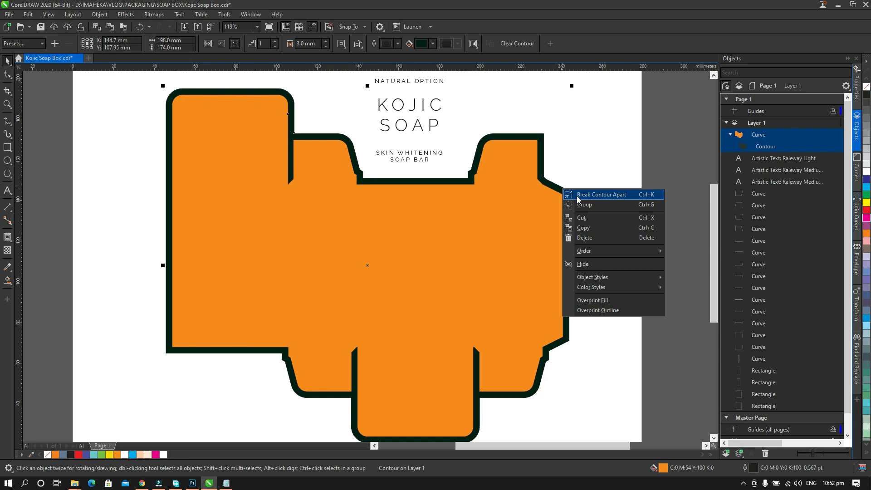
pyautogui.click(577, 195)
pyautogui.click(577, 195)
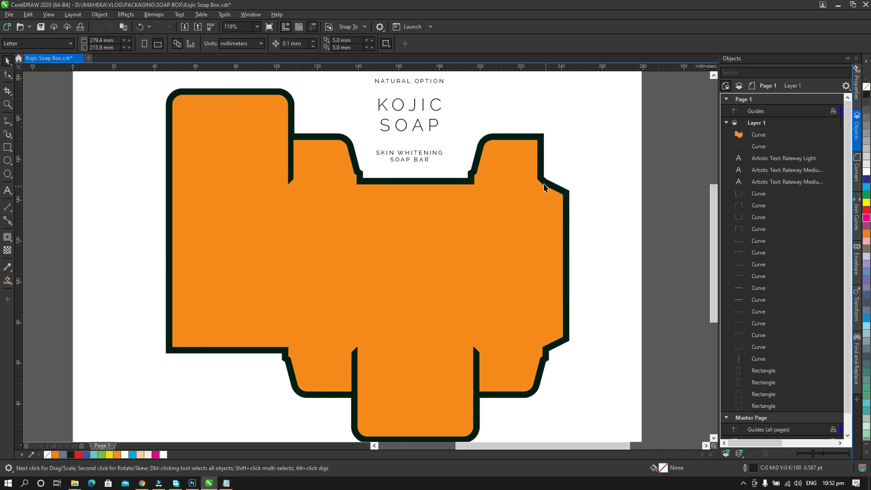
# Delete the original orange shape, leaving only the larger contour curve.
pyautogui.click(493, 205)
pyautogui.moveTo(494, 216); pyautogui.dragTo(472, 229)
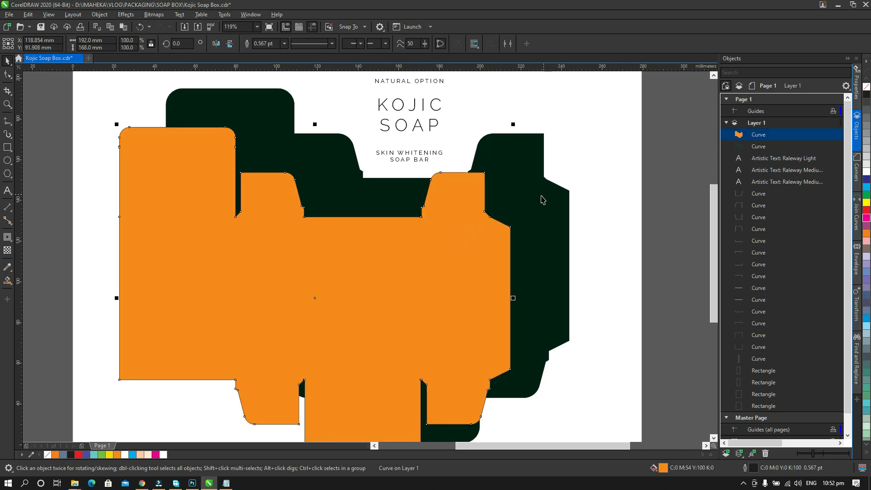
pyautogui.press('Delete')
# Fill the dark green contour curve with cyan and send it behind the dieline.
pyautogui.click(524, 216)
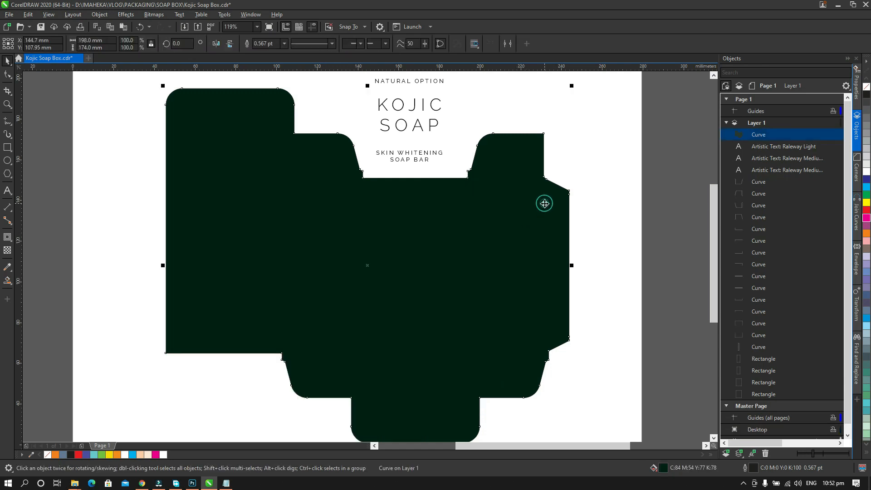
pyautogui.click(867, 189)
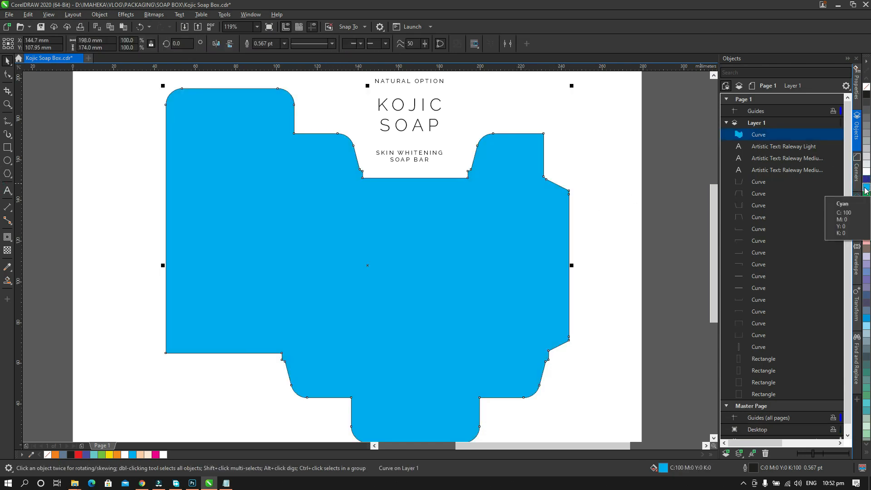
pyautogui.hotkey('shift', 'pagedown')
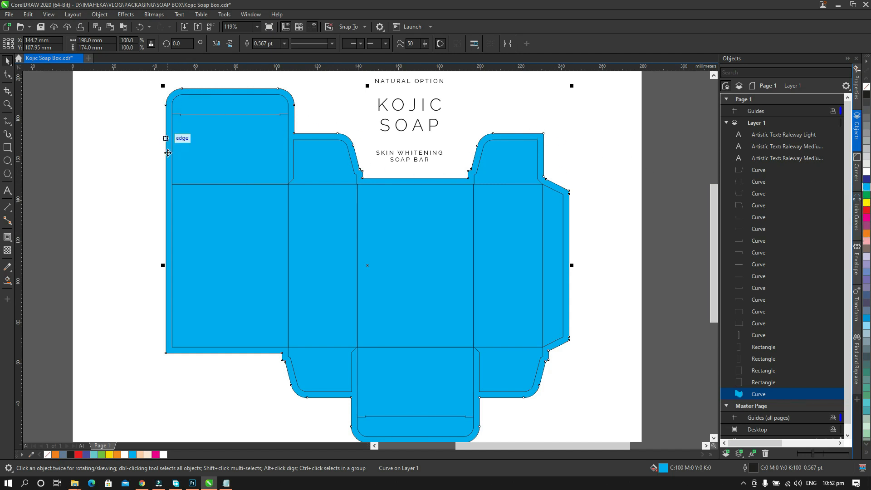
pyautogui.click(138, 210)
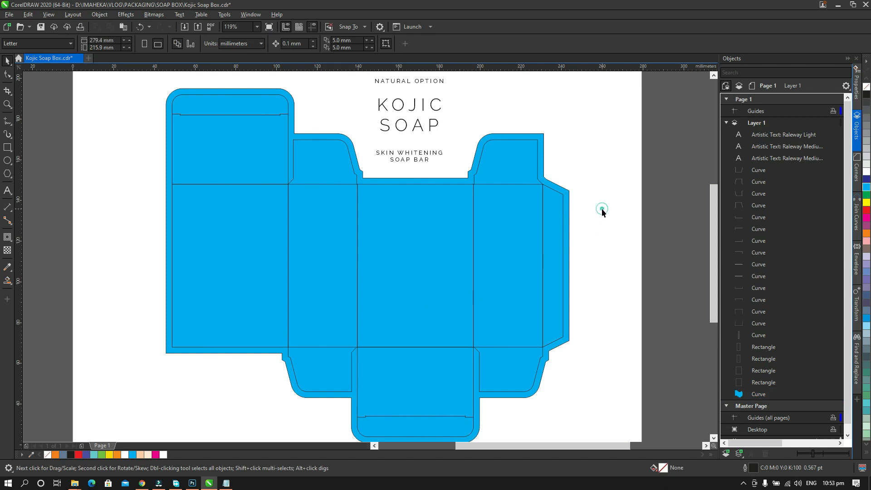
# Remove the cyan fill from the bleed contour curve so only its outline is left.
pyautogui.click(569, 191)
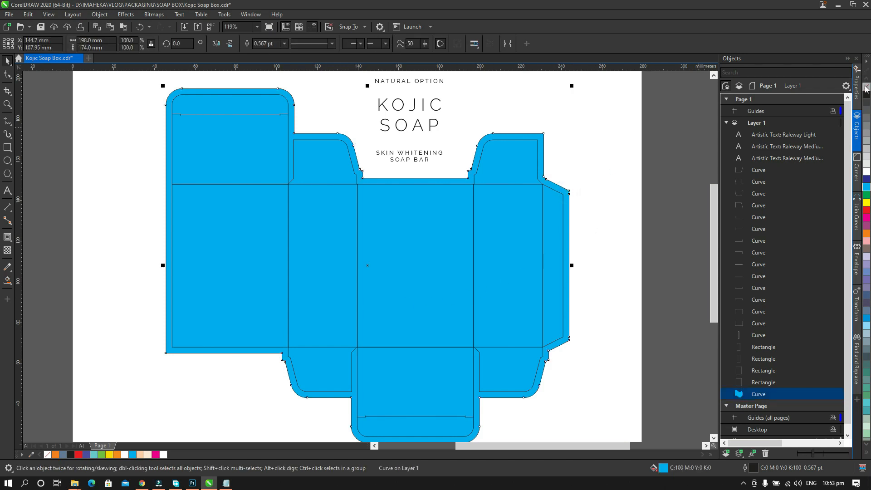
pyautogui.click(867, 88)
pyautogui.press('h')
pyautogui.moveTo(599, 190); pyautogui.dragTo(608, 140)
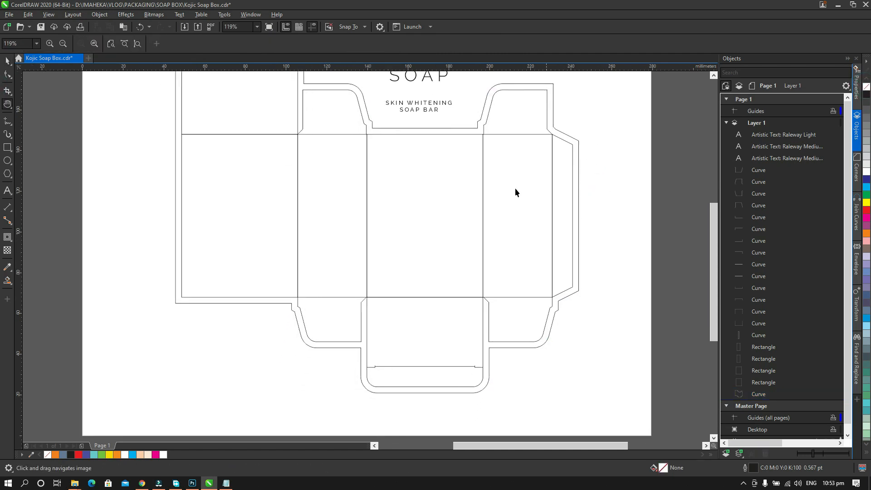
pyautogui.press('space')
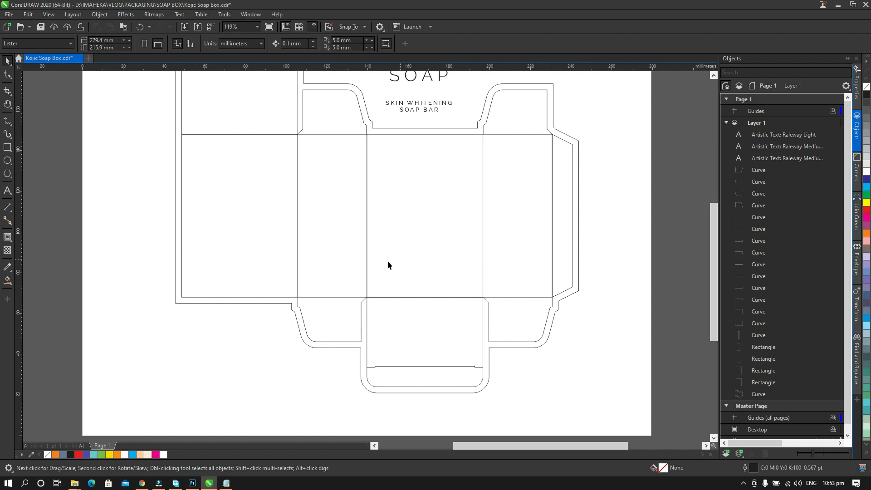
# Draw a closed wedge about 158 x 19 mm along the panels' lower bleed edge, rising from the second panel's lower-left corner past the glue flap.
pyautogui.press('F5')
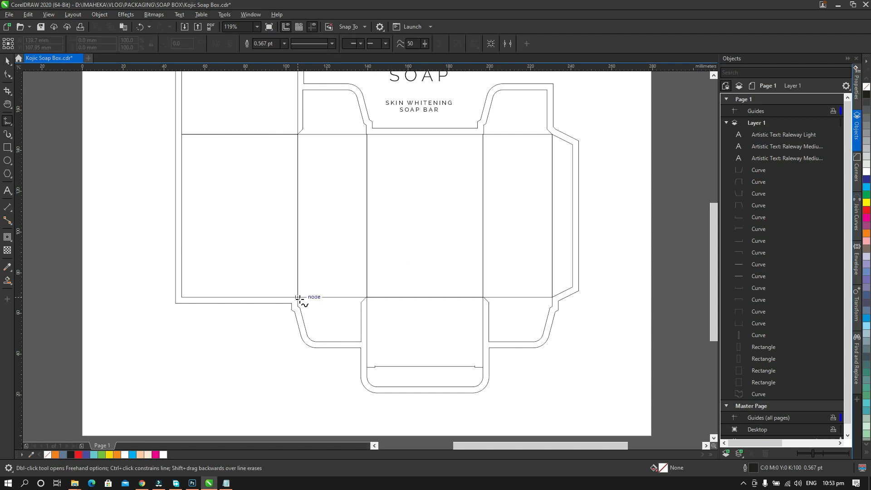
pyautogui.click(298, 297)
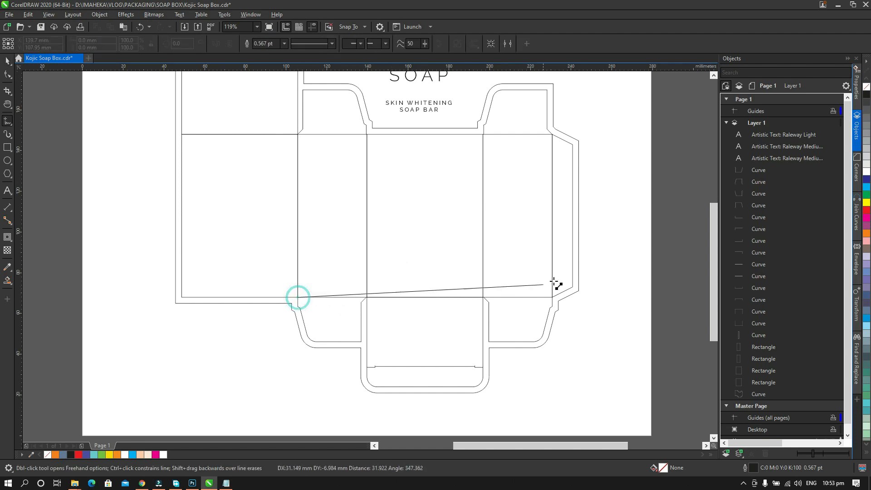
pyautogui.click(608, 264)
pyautogui.click(608, 264)
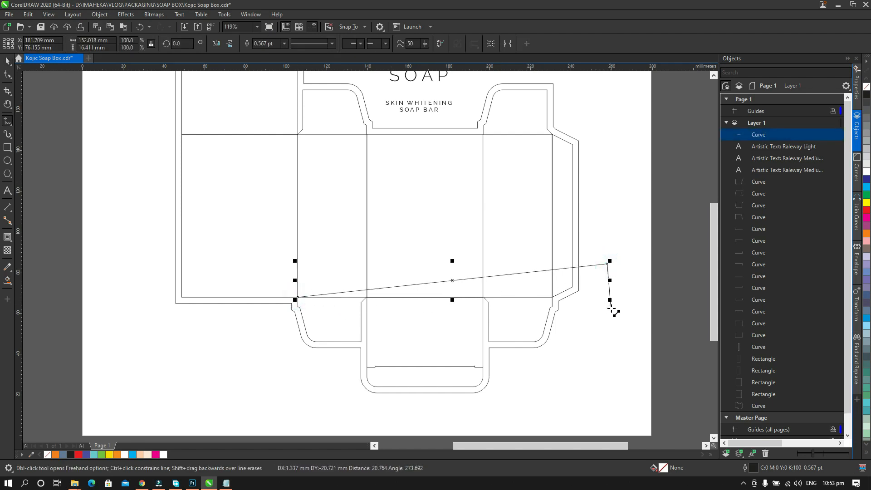
pyautogui.click(608, 303)
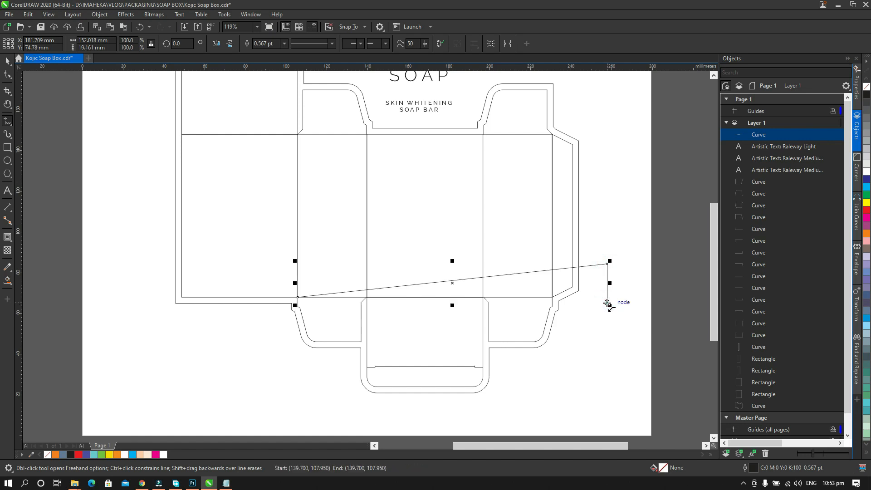
pyautogui.click(285, 303)
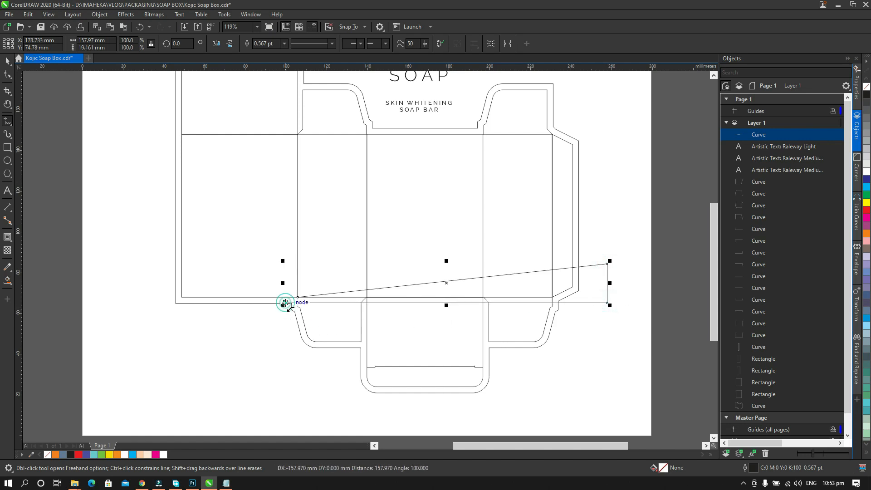
pyautogui.click(298, 297)
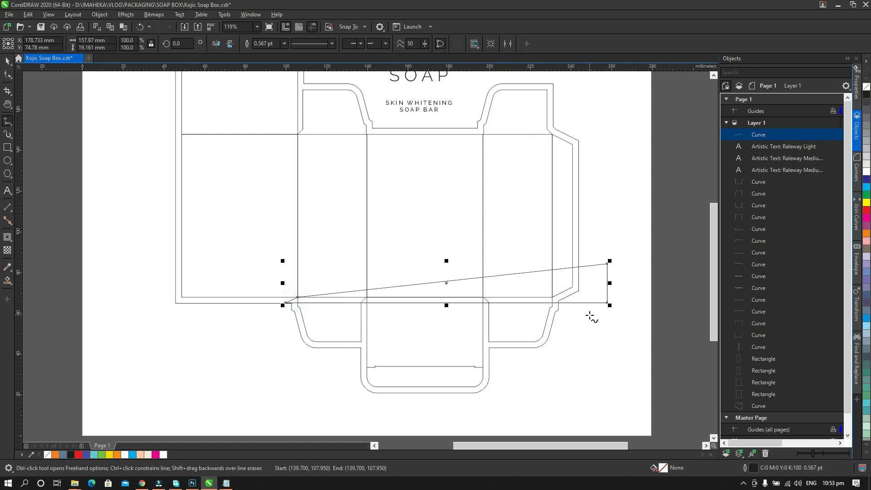
pyautogui.press('space')
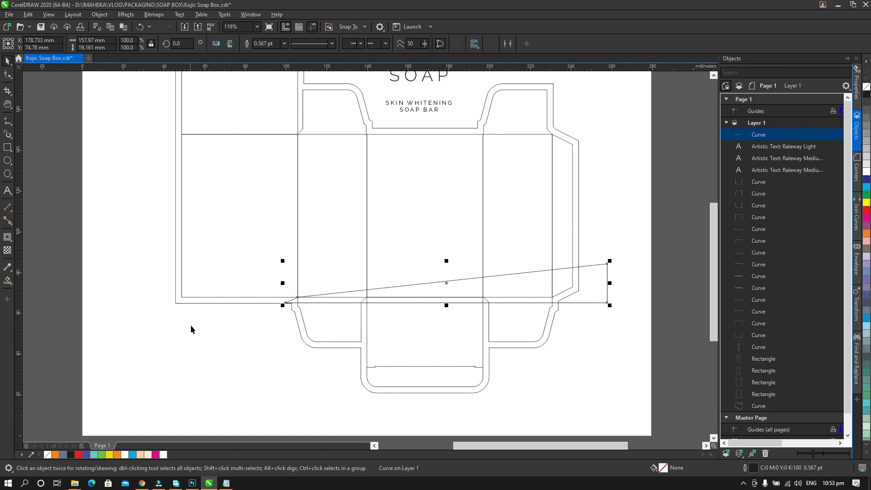
# Draw a second closed wedge about 185 x 17 mm along the lower bleed edge, rising from the fourth panel to the left bleed edge.
pyautogui.press('space')
pyautogui.click(176, 268)
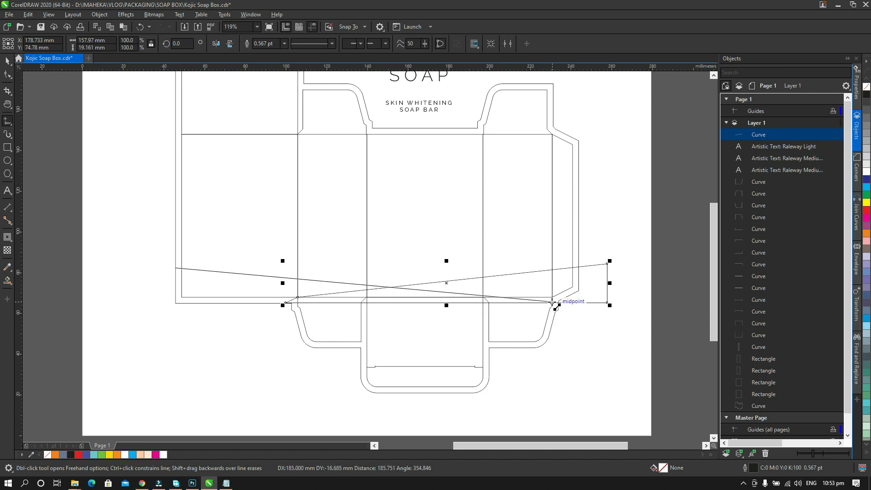
pyautogui.doubleClick(553, 302)
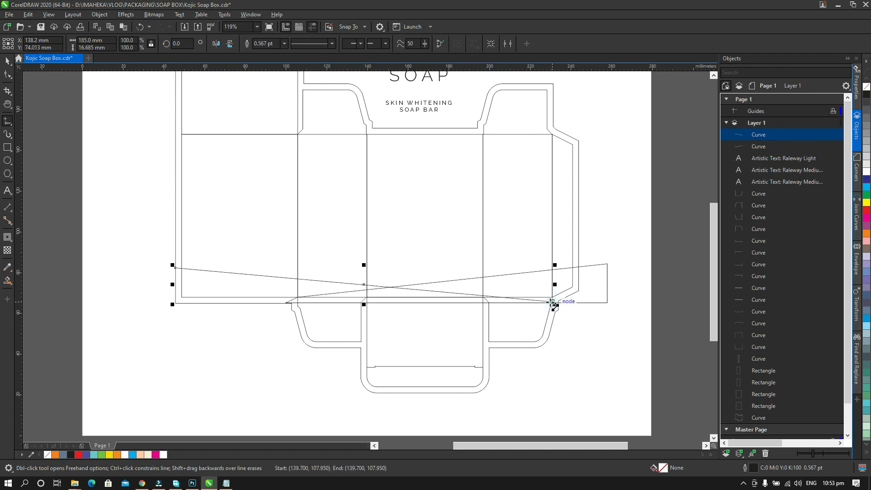
pyautogui.click(175, 303)
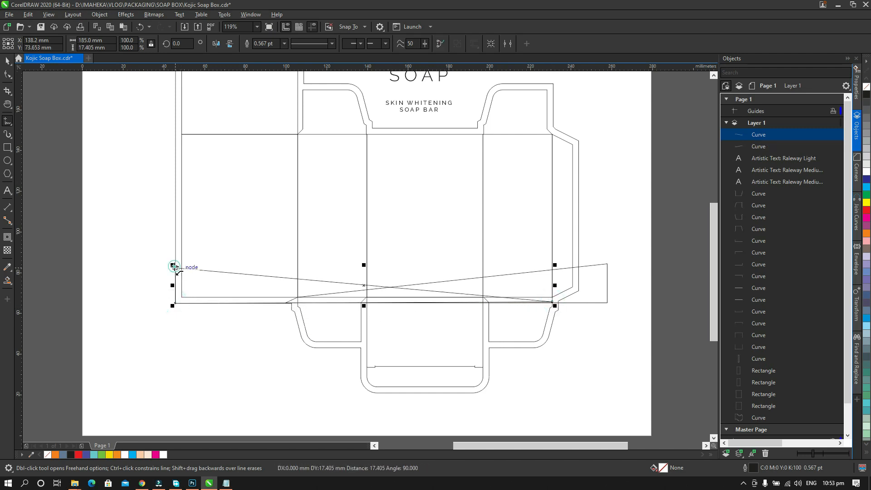
pyautogui.press('space')
pyautogui.click(207, 336)
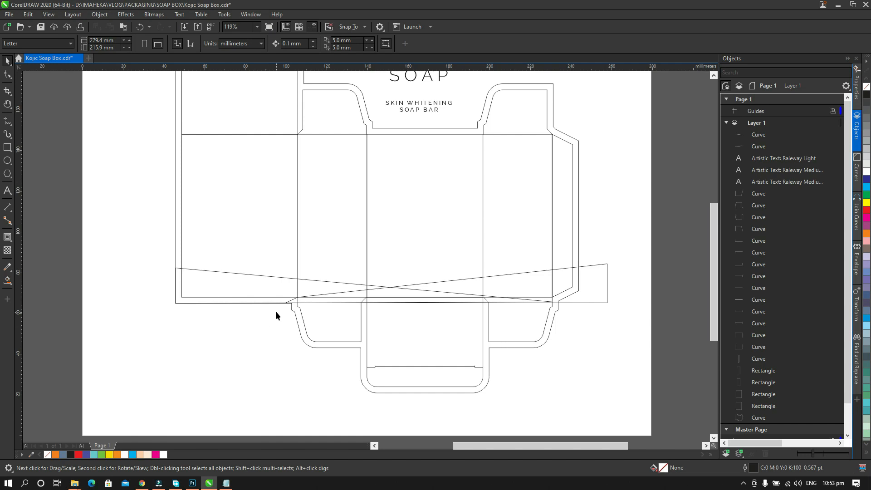
# Fill the wedge that rises past the glue flap with orange.
pyautogui.click(606, 279)
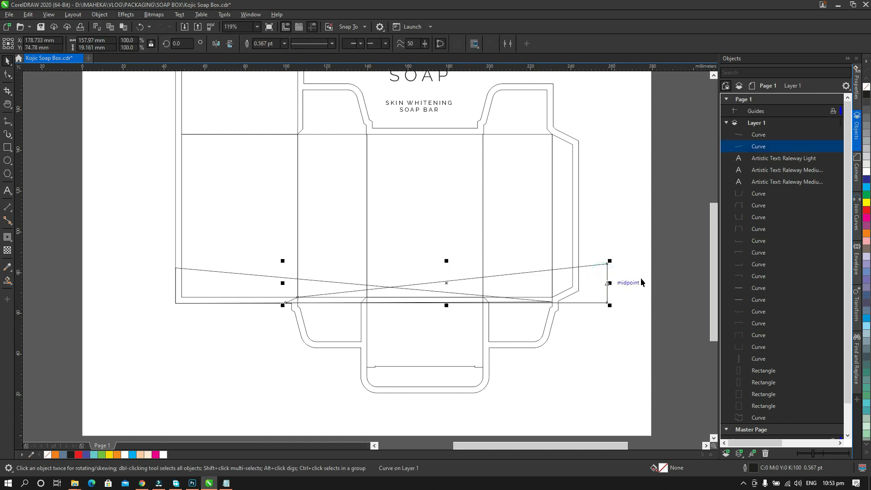
pyautogui.click(629, 191)
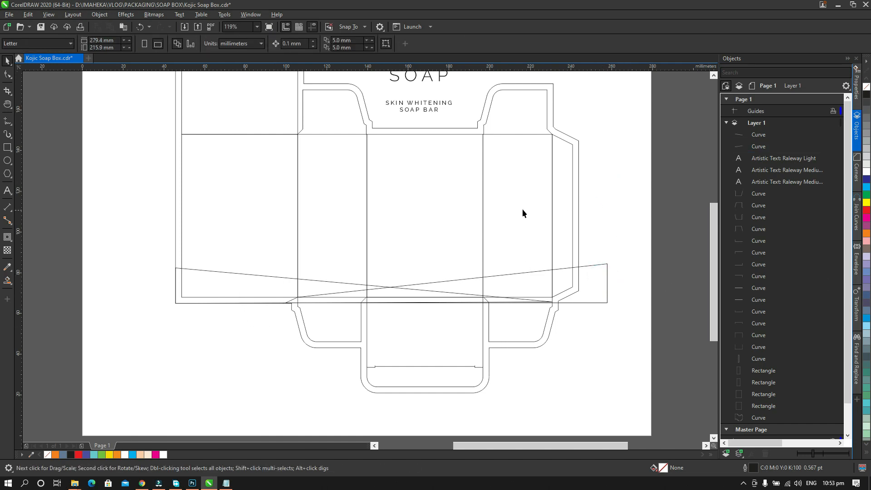
pyautogui.press('h')
pyautogui.moveTo(500, 168); pyautogui.dragTo(488, 211)
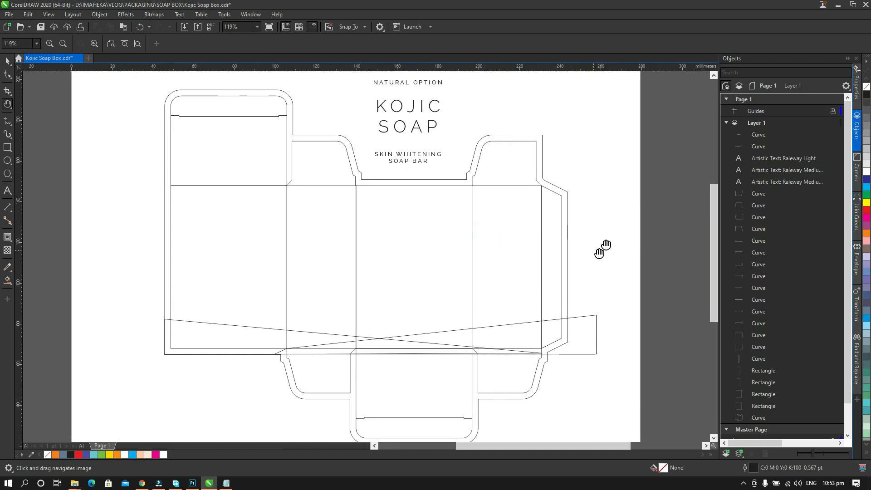
pyautogui.press('space')
pyautogui.click(596, 331)
pyautogui.click(867, 234)
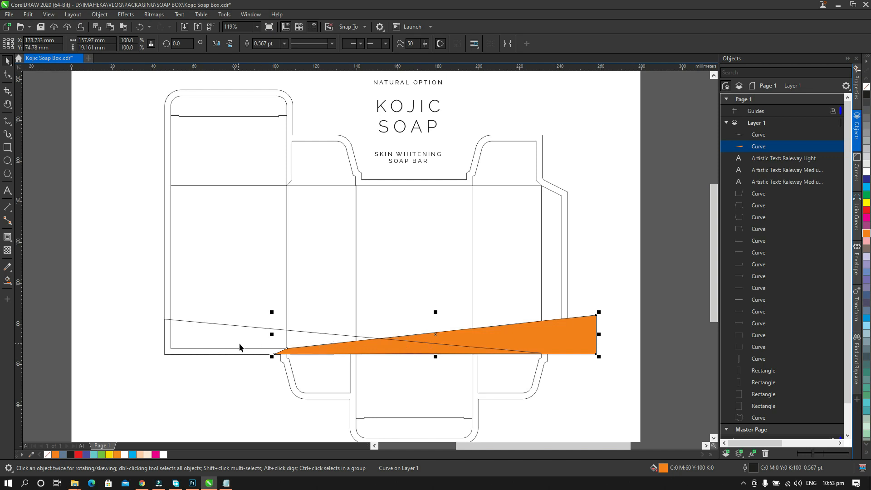
# Change the orange wedge's uniform fill to a light peach, C0 M21 Y30 K0.
pyautogui.doubleClick(663, 468)
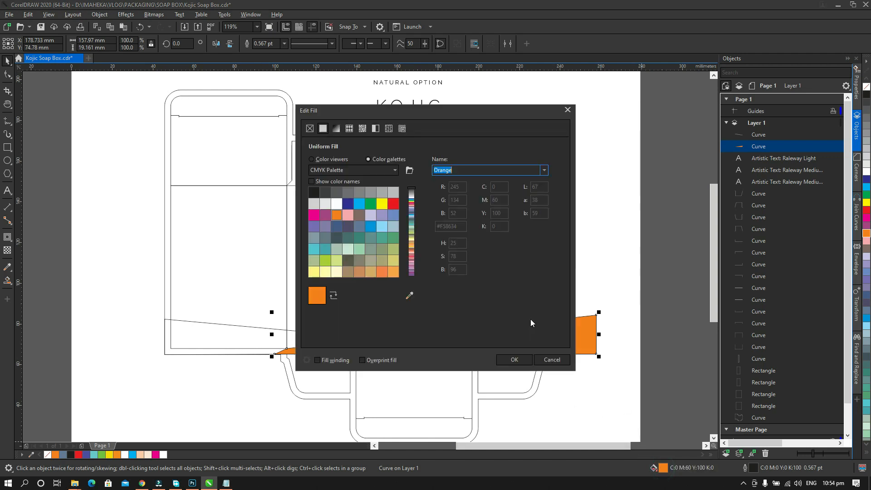
pyautogui.click(550, 360)
pyautogui.doubleClick(663, 467)
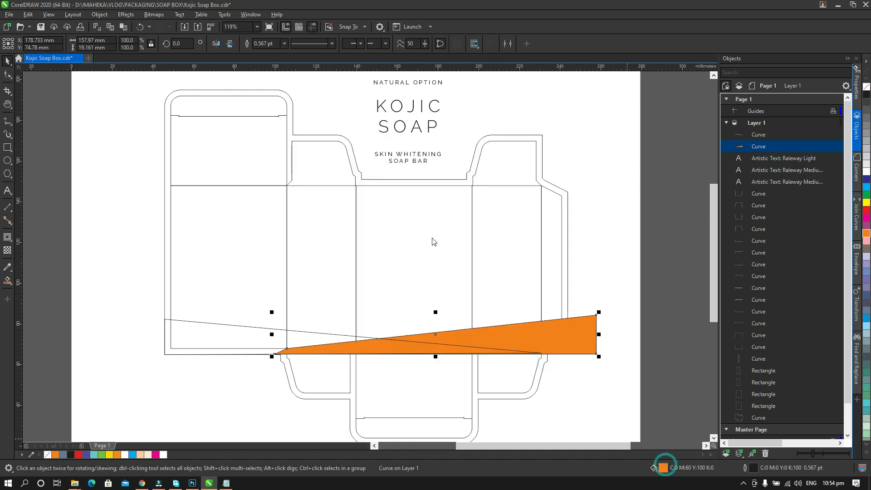
pyautogui.click(313, 159)
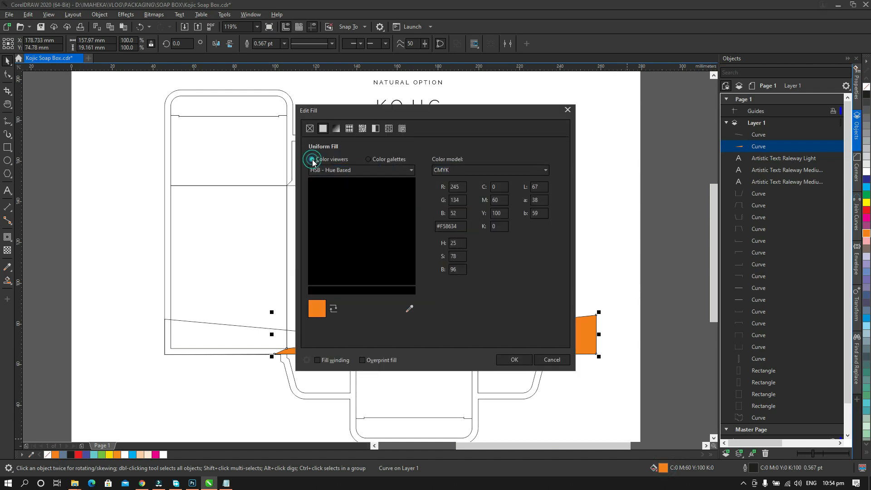
pyautogui.moveTo(377, 185); pyautogui.dragTo(341, 180)
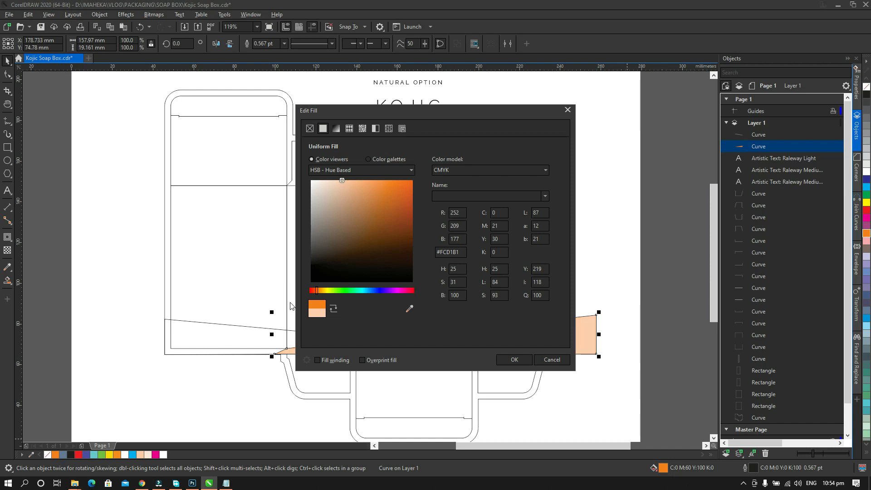
pyautogui.click(510, 359)
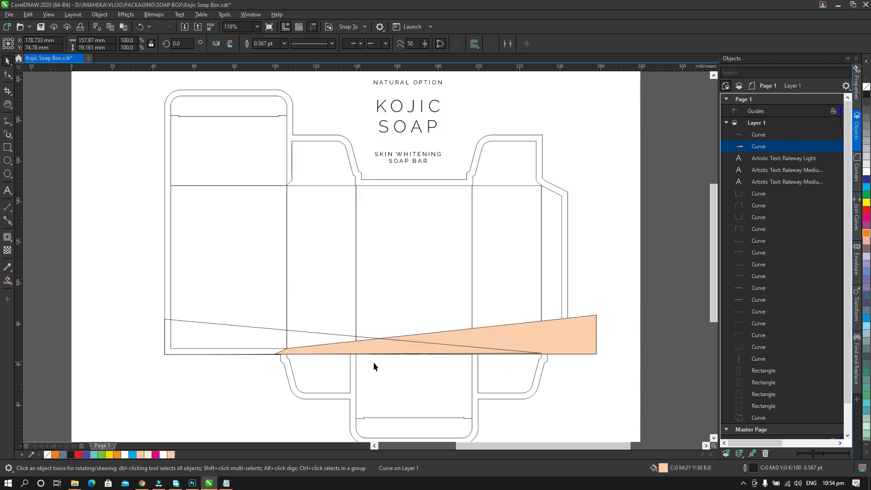
# Fill the wedge that rises to the left bleed edge with a paler peach, C0 M7 Y9 K0.
pyautogui.click(265, 336)
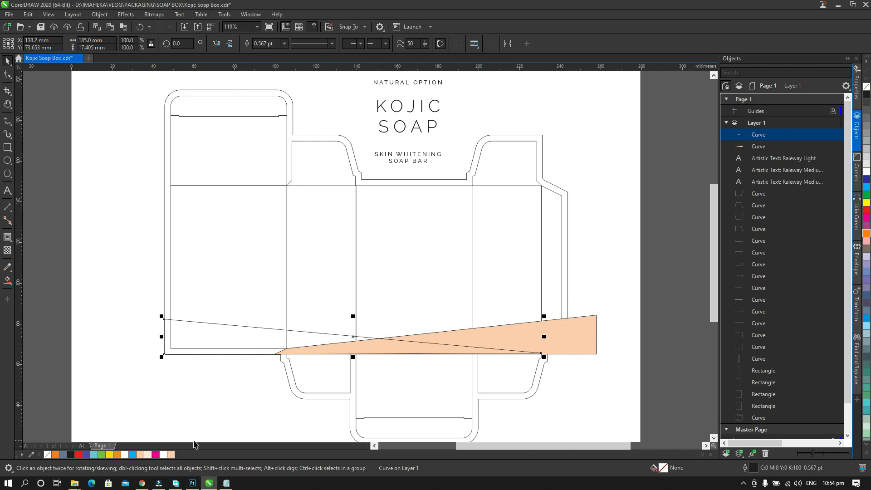
pyautogui.click(173, 456)
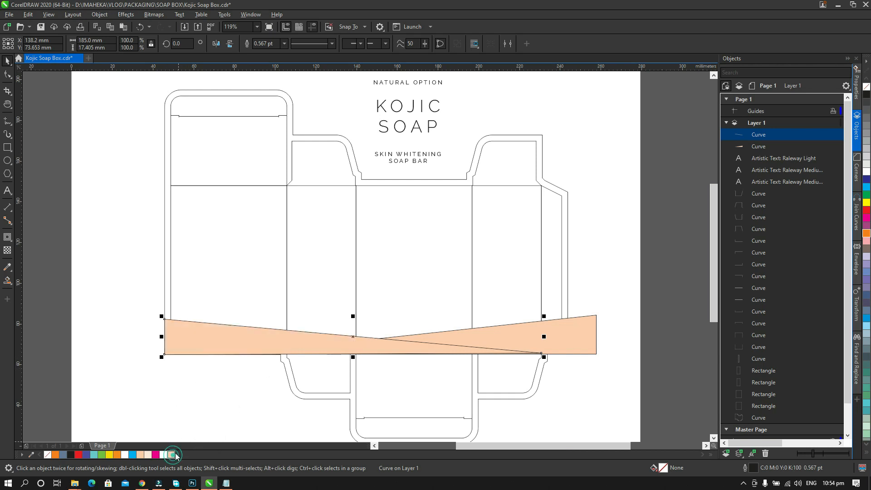
pyautogui.doubleClick(664, 467)
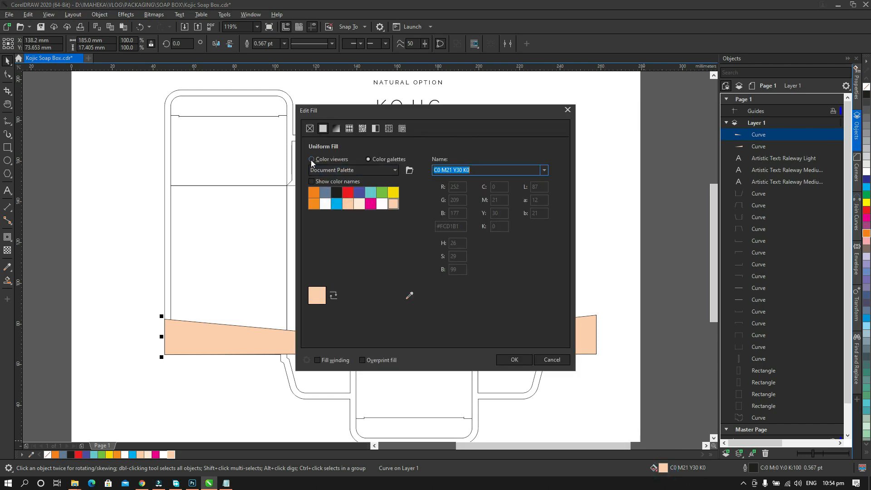
pyautogui.click(312, 160)
pyautogui.click(334, 181)
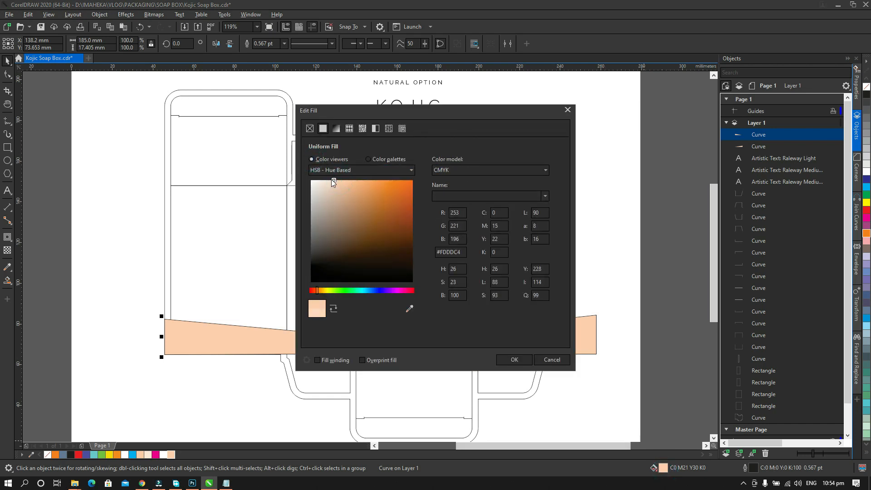
pyautogui.moveTo(334, 181); pyautogui.dragTo(323, 180)
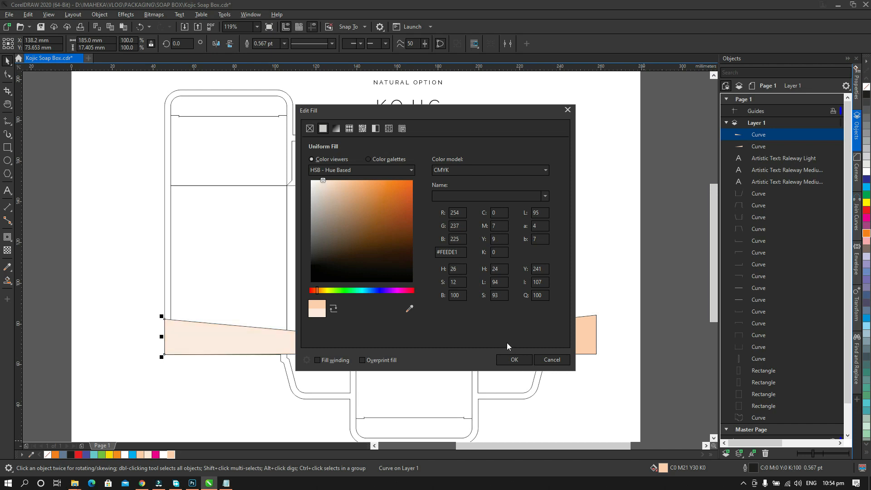
pyautogui.click(512, 359)
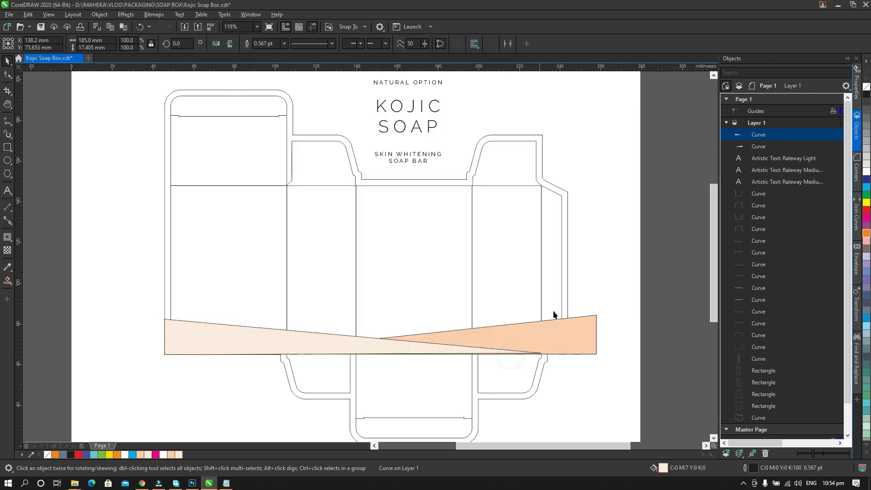
# Remove the outlines from both peach wedges and group them.
pyautogui.keyDown('shift'); pyautogui.click(583, 330); pyautogui.keyUp('shift')
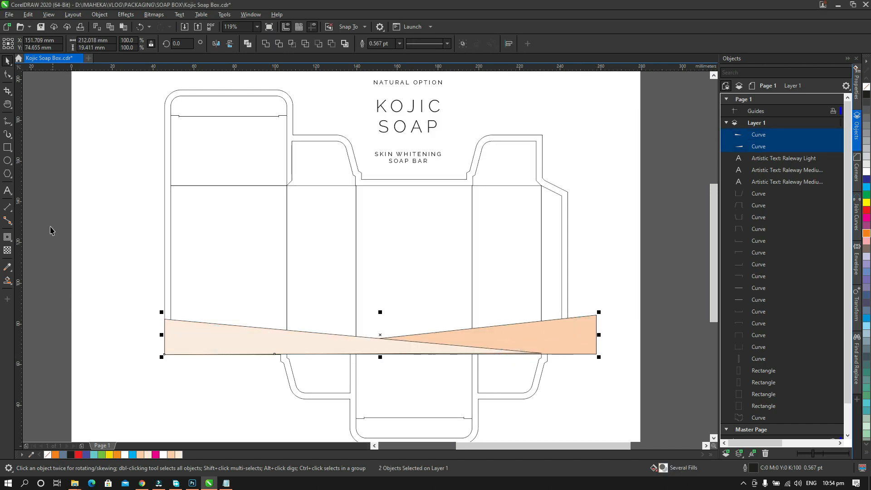
pyautogui.rightClick(48, 455)
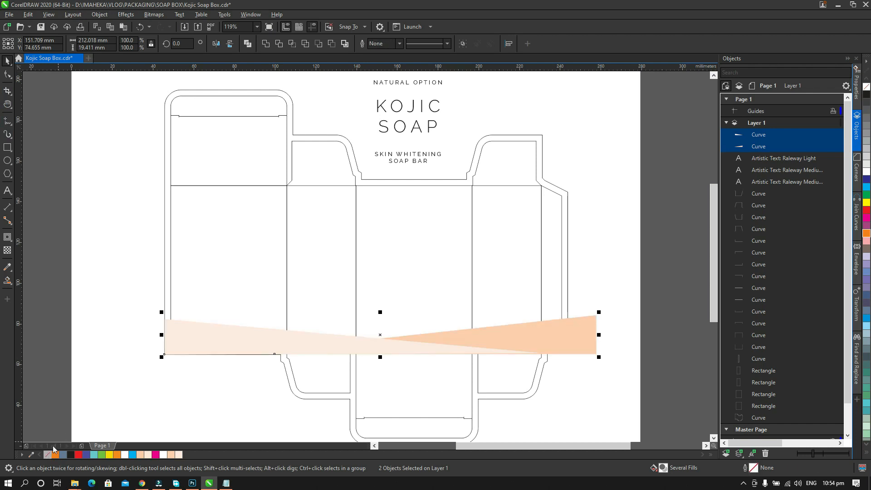
pyautogui.hotkey('ctrl', 'g')
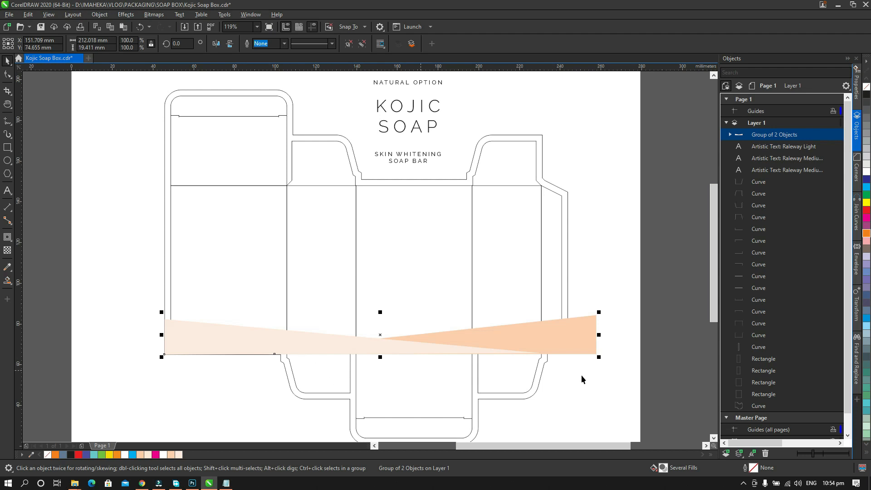
pyautogui.click(603, 383)
pyautogui.moveTo(572, 332); pyautogui.dragTo(598, 366)
pyautogui.hotkey('ctrl', 'z')
pyautogui.click(596, 376)
pyautogui.click(586, 335)
pyautogui.click(607, 290)
# PowerClip the wedge group inside the rectangle of the narrow side panel next to the glue flap.
pyautogui.click(584, 335)
pyautogui.rightClick(583, 333)
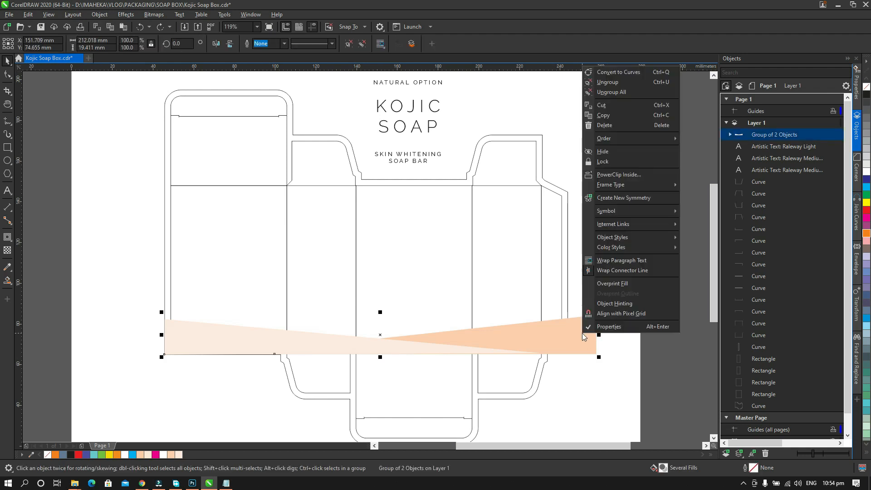
pyautogui.click(608, 175)
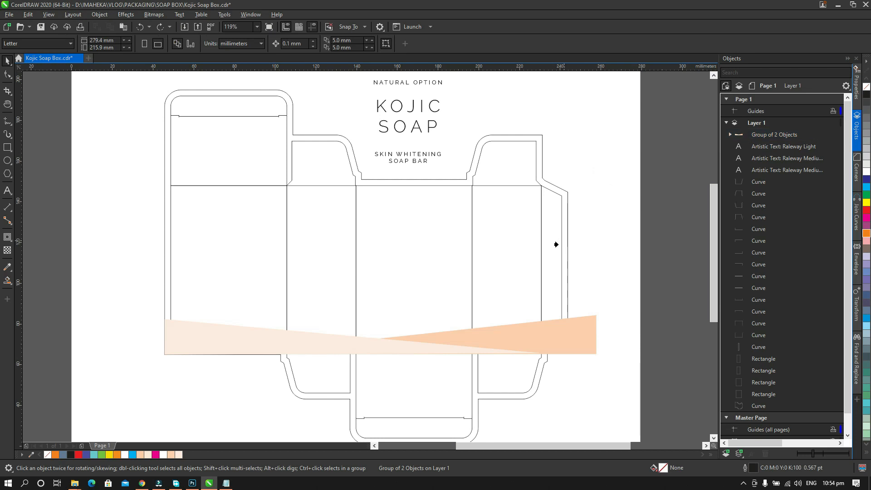
pyautogui.click(501, 262)
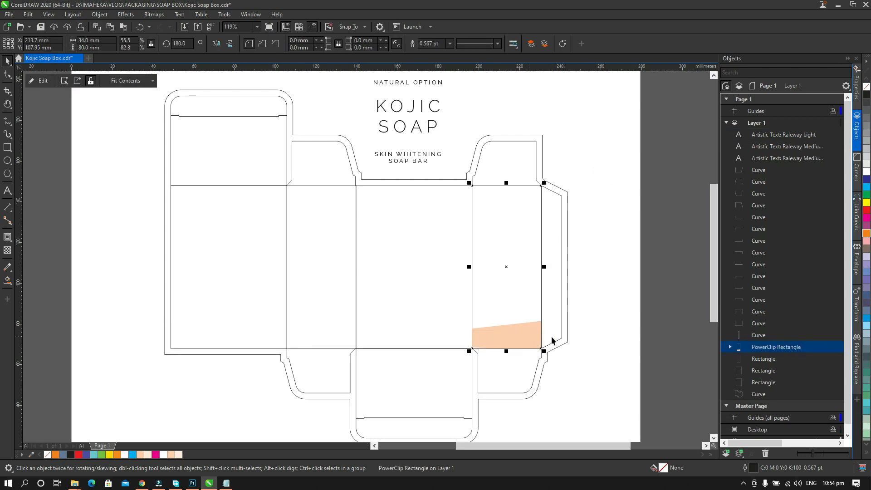
# Undo the last PowerClip and PowerClip the wedge group inside the box's outer bleed outline.
pyautogui.hotkey('ctrl', 'z')
pyautogui.rightClick(578, 334)
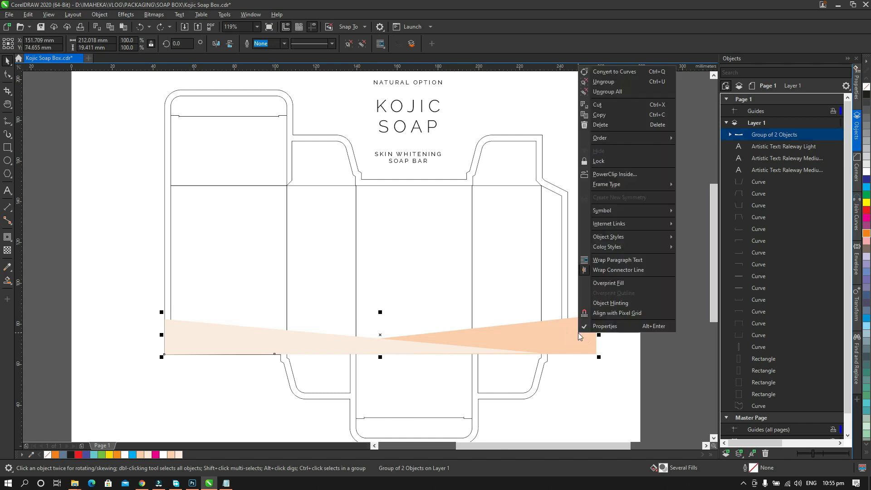
pyautogui.click(605, 175)
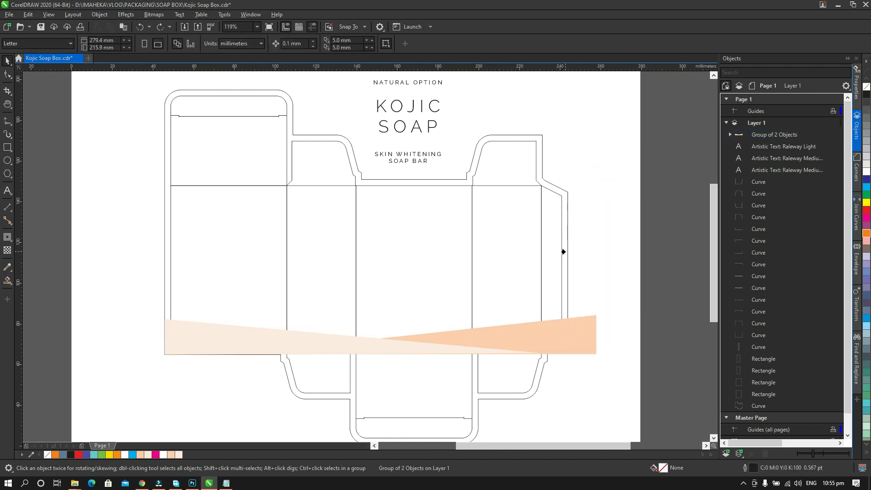
pyautogui.click(563, 252)
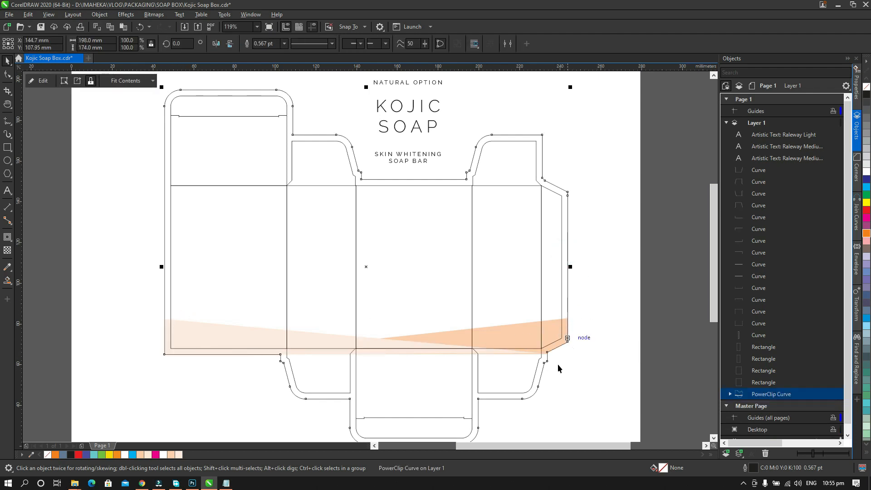
pyautogui.click(593, 364)
# Ungroup the two peach wedges within the bleed outline's PowerClip contents and finish editing them.
pyautogui.press('F2')
pyautogui.moveTo(514, 287); pyautogui.dragTo(604, 375)
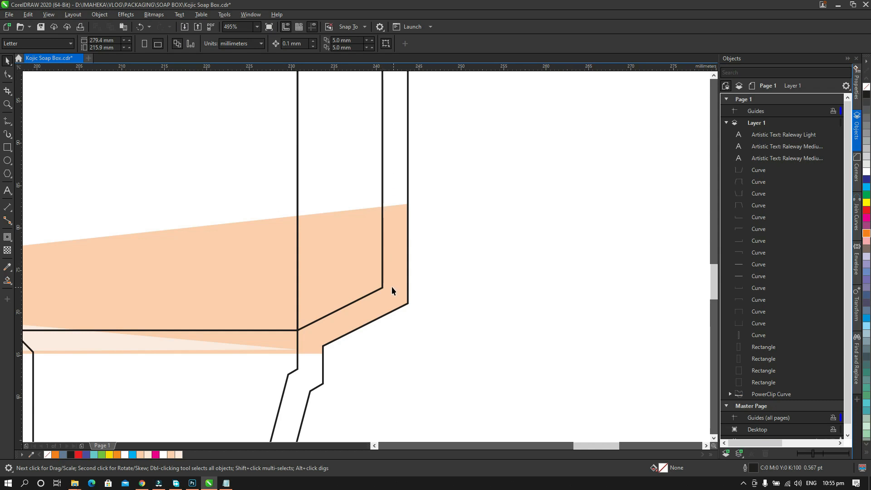
pyautogui.scroll(-5, 429, 320)
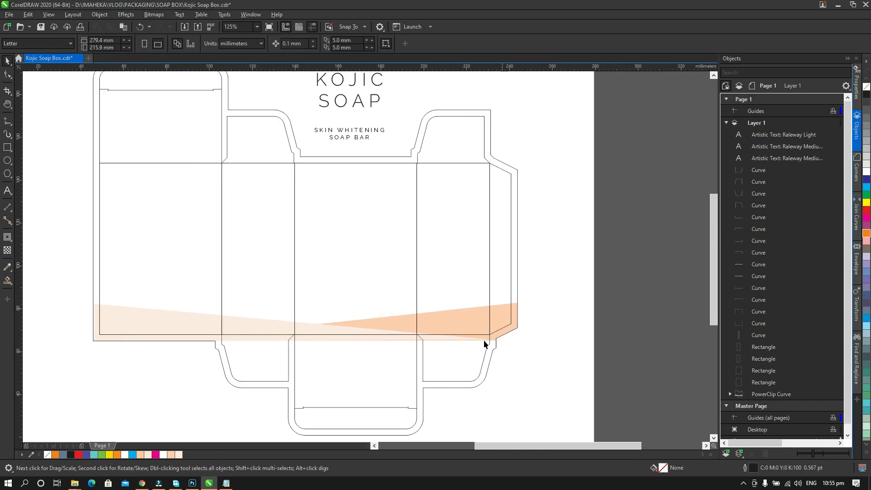
pyautogui.moveTo(472, 352); pyautogui.dragTo(512, 350)
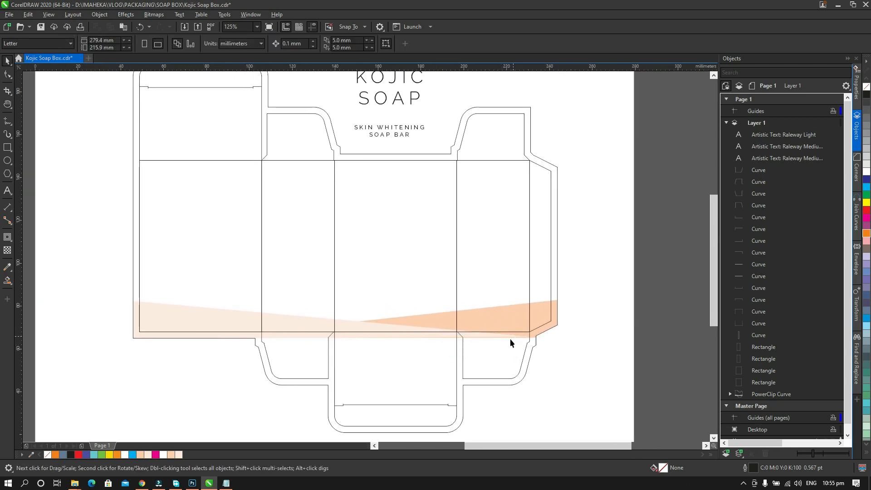
pyautogui.click(545, 330)
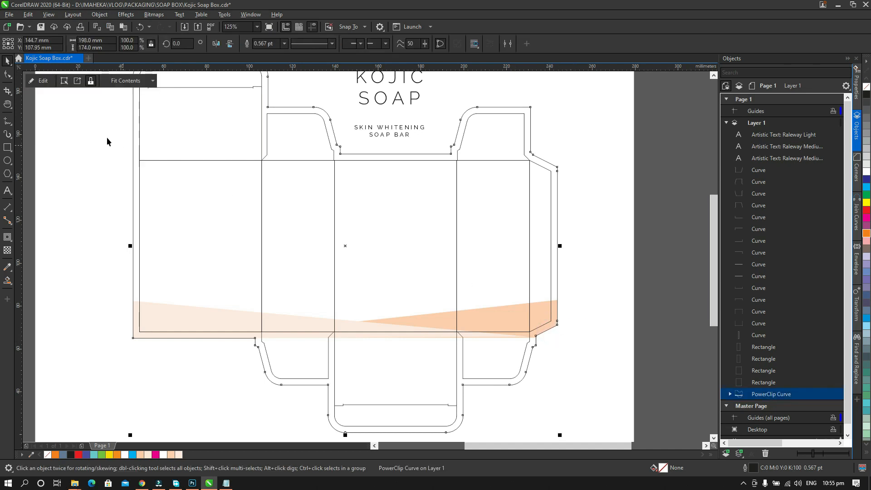
pyautogui.click(43, 81)
pyautogui.click(480, 332)
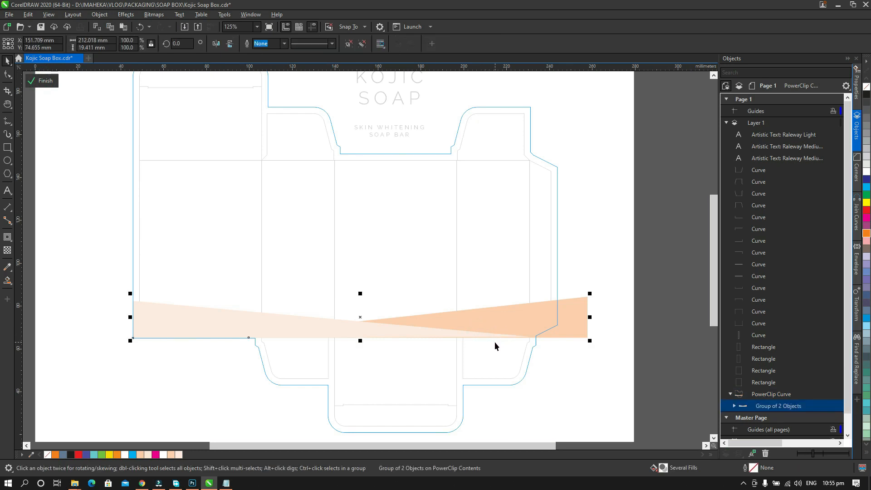
pyautogui.hotkey('ctrl', 'u')
pyautogui.press('F10')
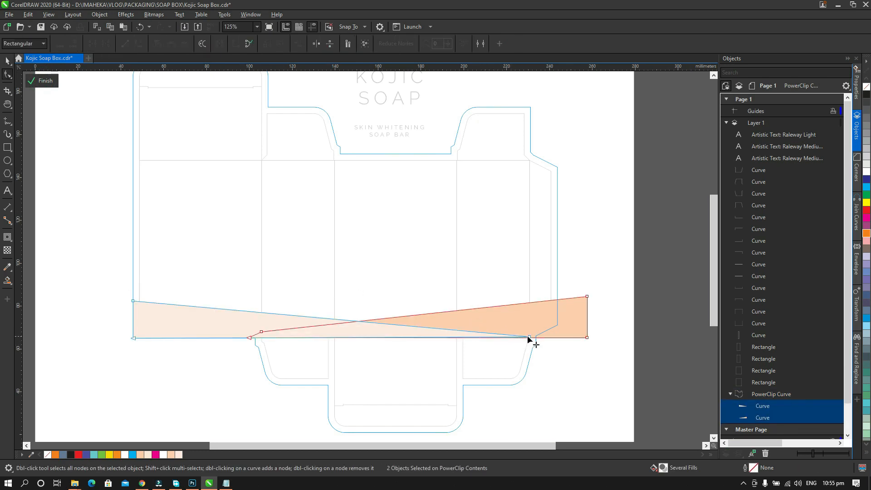
pyautogui.press('space')
pyautogui.click(568, 364)
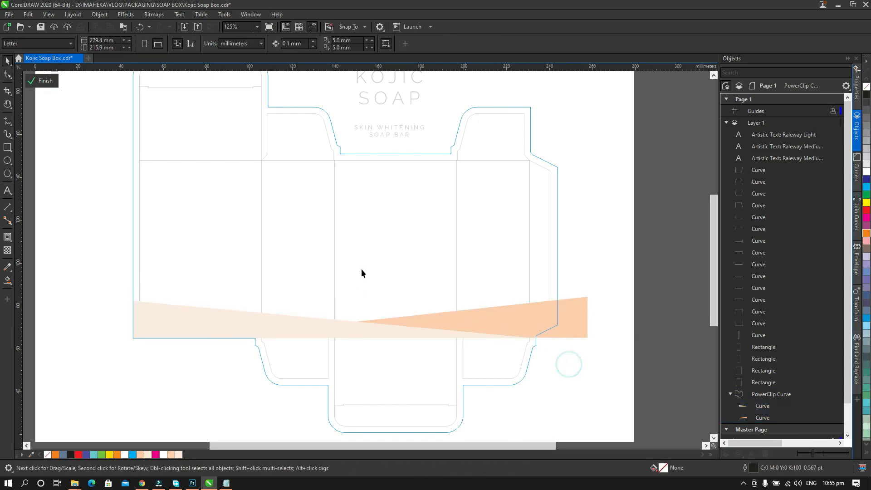
pyautogui.click(43, 81)
pyautogui.click(129, 240)
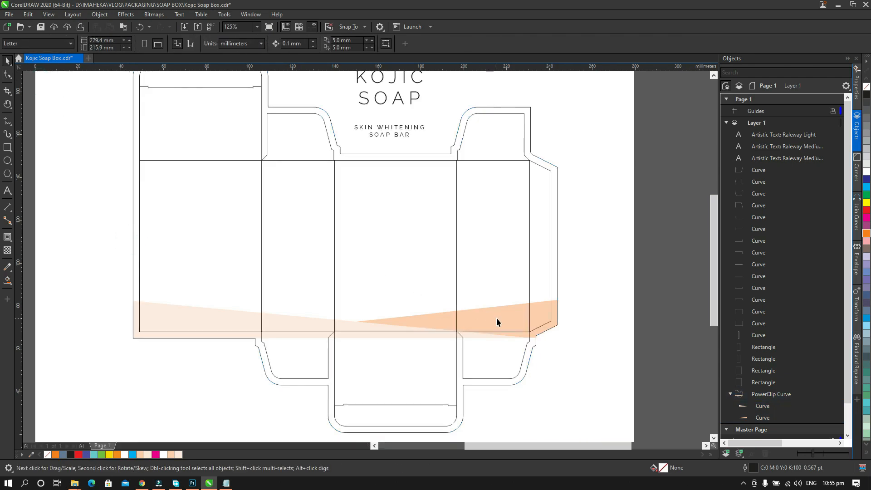
# Move the NATURAL OPTION, KOJIC SOAP and SKIN WHITENING SOAP BAR texts together onto the front panel below them.
pyautogui.press('h')
pyautogui.moveTo(435, 278); pyautogui.dragTo(498, 294)
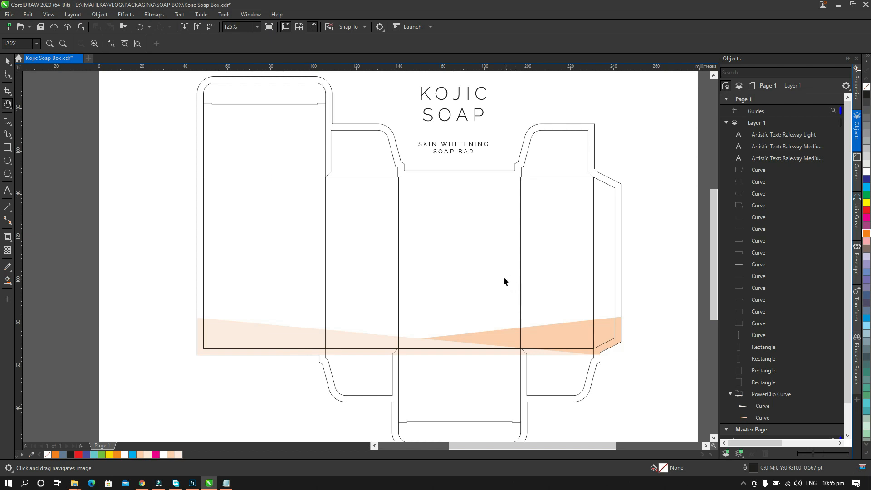
pyautogui.press('space')
pyautogui.press('h')
pyautogui.moveTo(479, 165); pyautogui.dragTo(484, 232)
pyautogui.press('space')
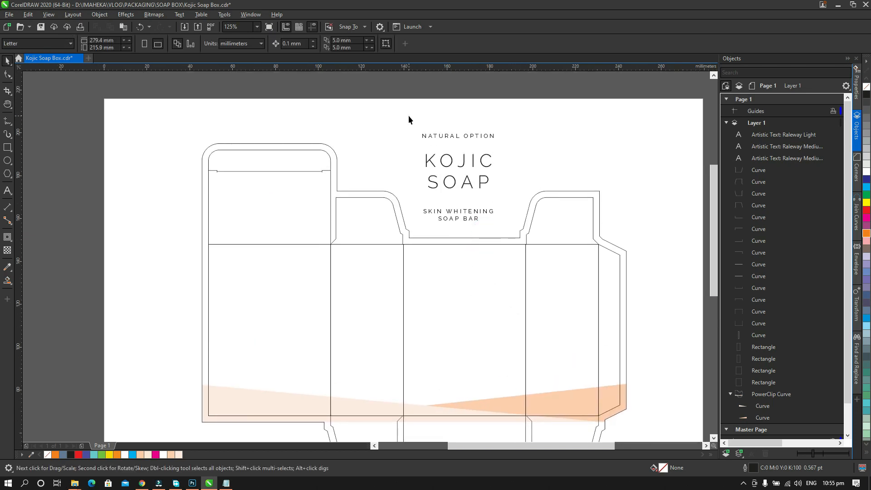
pyautogui.moveTo(408, 120); pyautogui.dragTo(510, 239)
pyautogui.moveTo(459, 175); pyautogui.dragTo(464, 297)
pyautogui.click(492, 191)
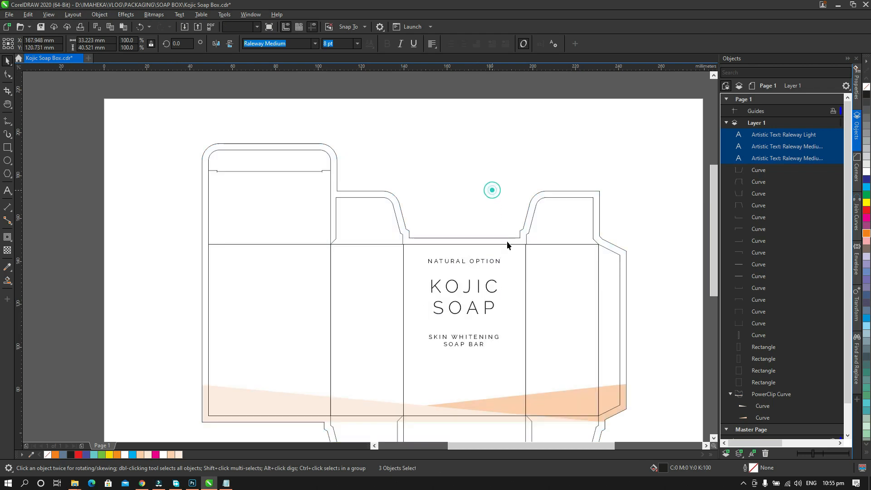
pyautogui.moveTo(506, 250); pyautogui.dragTo(474, 196)
pyautogui.press('space')
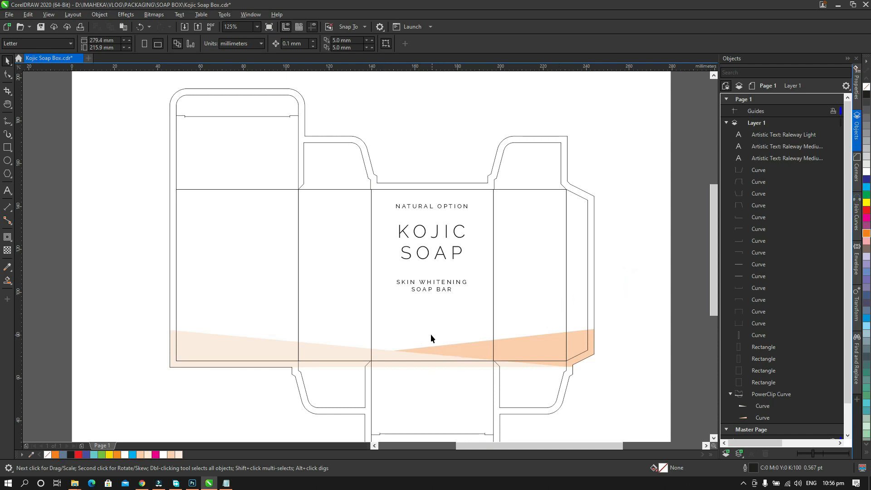
# Switch to the CONTENT file in Notepad and copy the line "2.3OZ | 135g e".
pyautogui.click(226, 483)
pyautogui.click(81, 305)
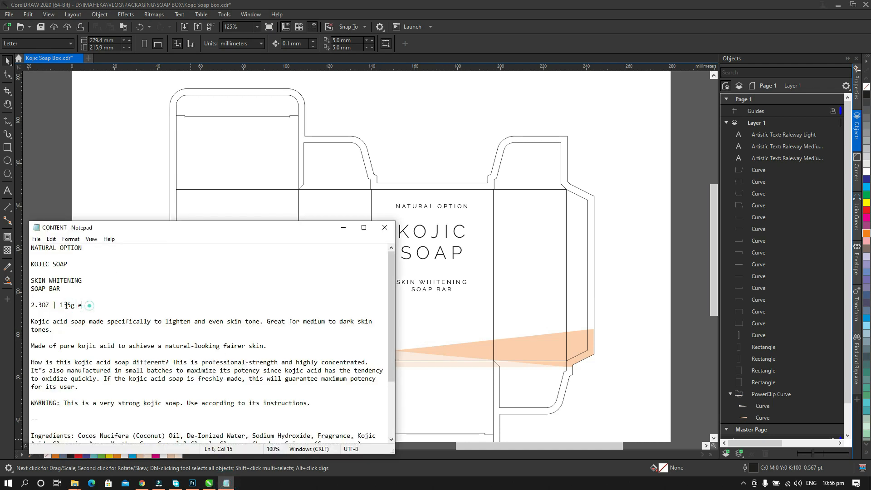
pyautogui.moveTo(67, 305); pyautogui.dragTo(30, 306)
pyautogui.hotkey('ctrl', 'c')
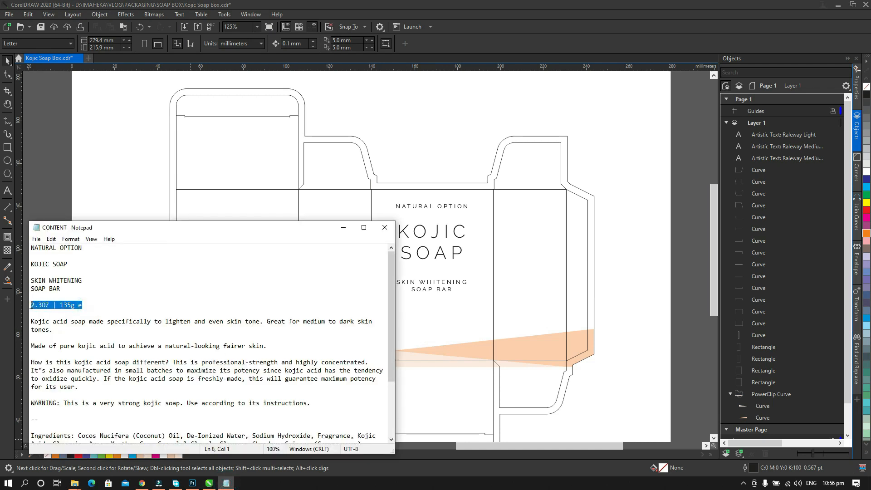
# Back in CorelDRAW, duplicate the SKIN WHITENING SOAP BAR text near the front panel's base and replace its wording with "2.3OZ | 135g e".
pyautogui.click(420, 291)
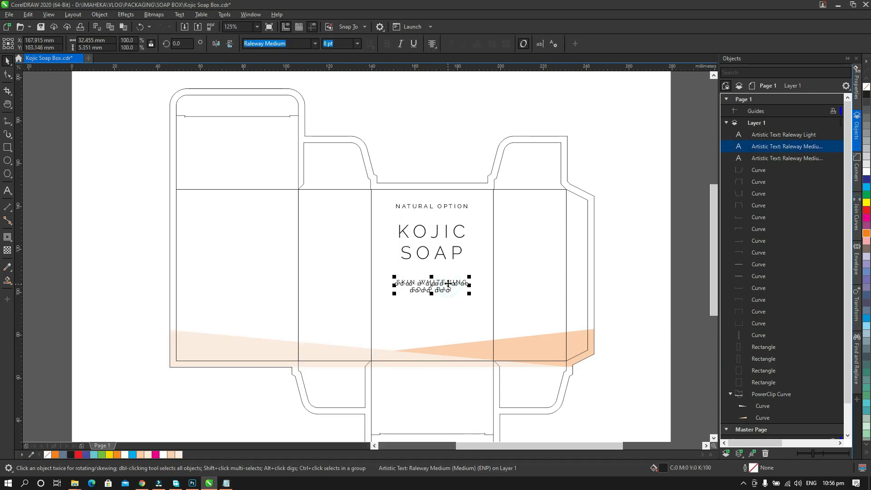
pyautogui.moveTo(448, 285); pyautogui.dragTo(448, 324)
pyautogui.rightClick(448, 323)
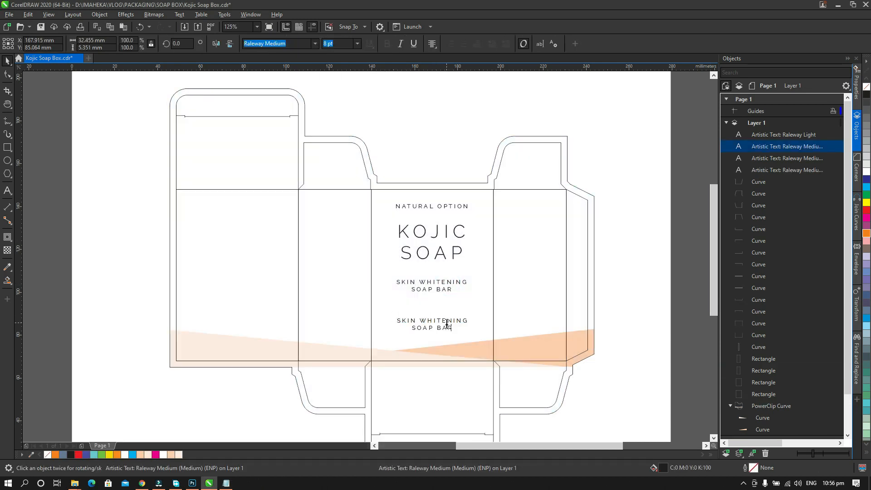
pyautogui.press('F8')
pyautogui.tripleClick(448, 323)
pyautogui.hotkey('ctrl', 'v')
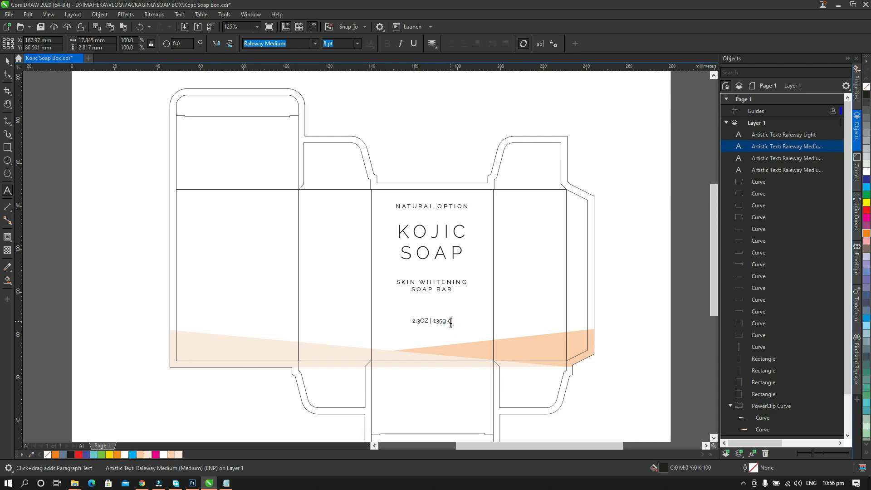
pyautogui.hotkey('ctrl', 'space')
pyautogui.moveTo(430, 322); pyautogui.dragTo(431, 339)
pyautogui.click(628, 316)
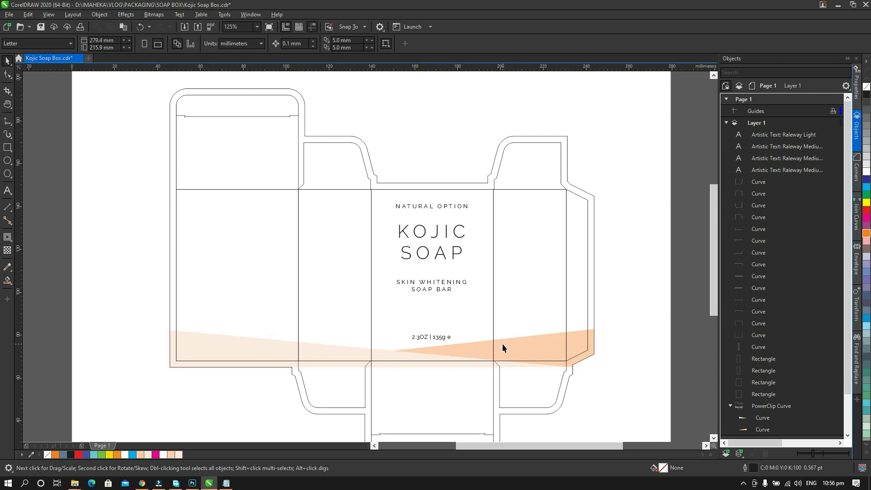
# Open the bleed outline's PowerClip contents and bring the darker peach wedge in front of the paler one.
pyautogui.click(585, 359)
pyautogui.click(31, 81)
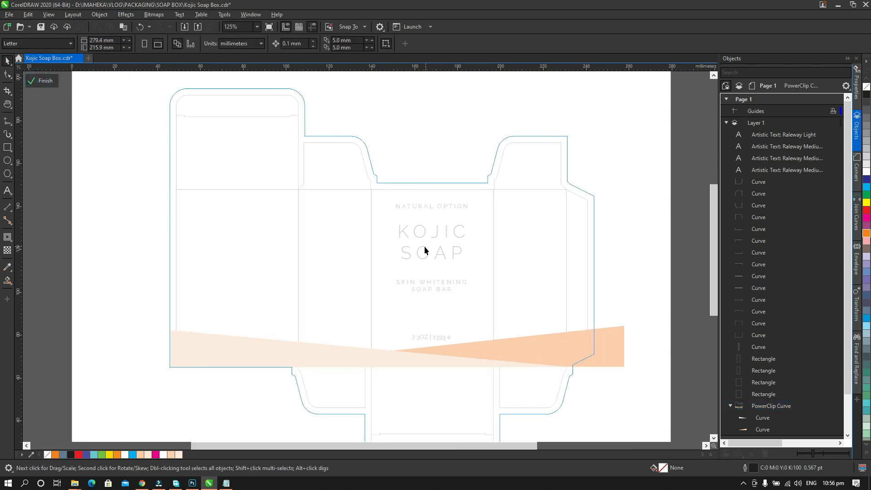
pyautogui.click(599, 348)
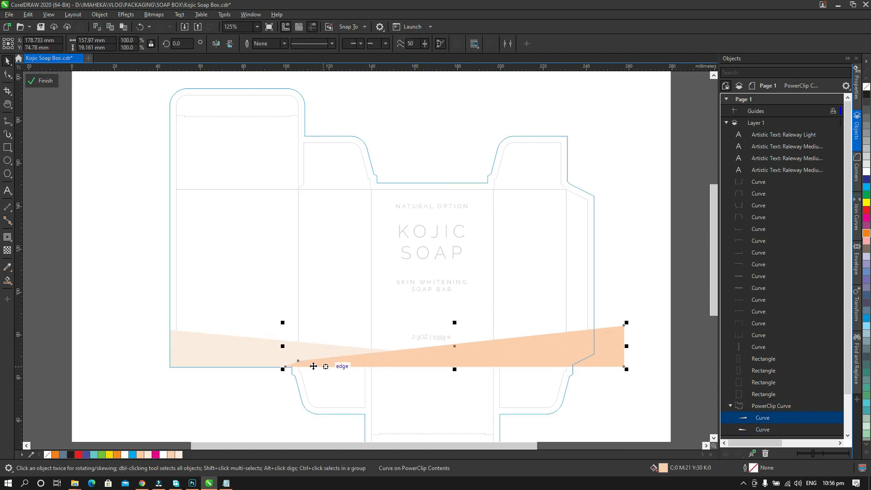
# Extend the paler wedge's pointed tip horizontally beyond the glue flap and the darker wedge's end, and finish editing the PowerClip.
pyautogui.click(254, 347)
pyautogui.press('F10')
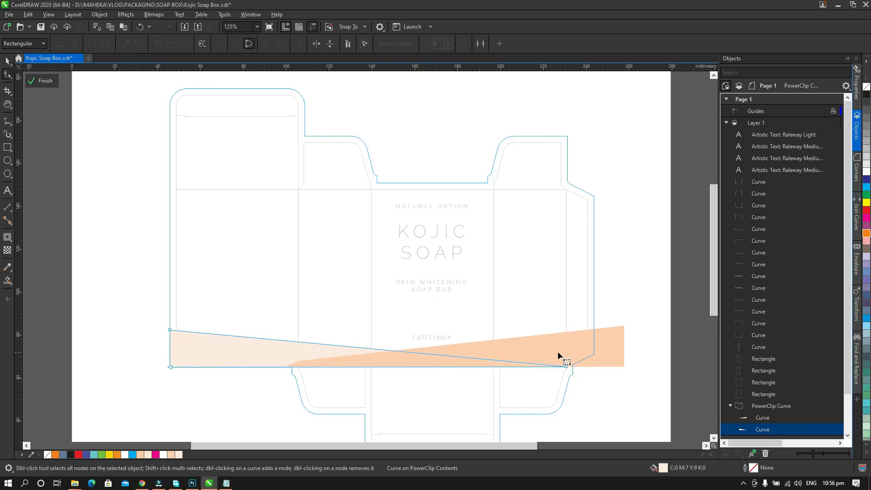
pyautogui.moveTo(567, 367); pyautogui.dragTo(659, 368)
pyautogui.press('space')
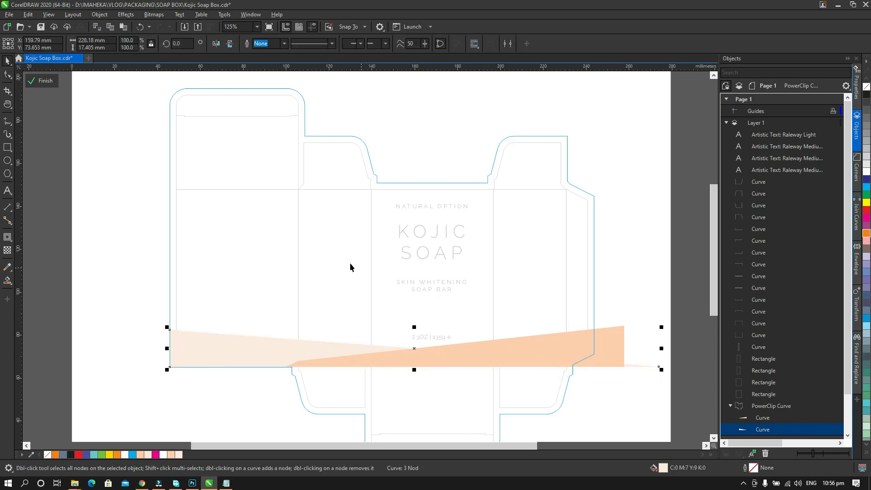
pyautogui.click(46, 80)
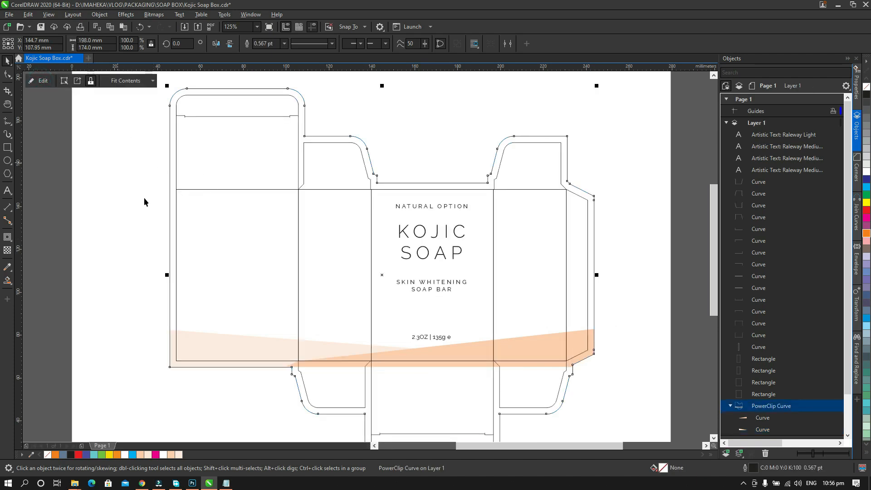
pyautogui.click(140, 210)
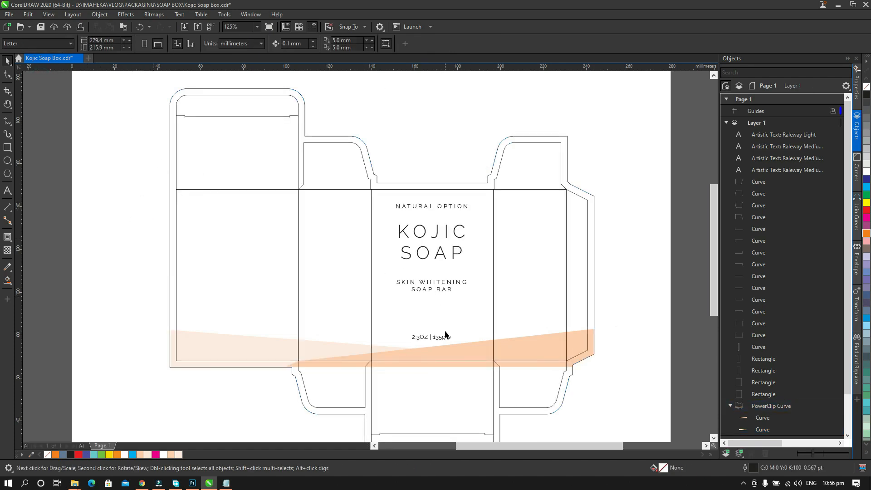
# Move the "2.3OZ | 135g e" text straight down onto the peach band of the front panel.
pyautogui.moveTo(442, 337); pyautogui.dragTo(443, 356)
pyautogui.press('h')
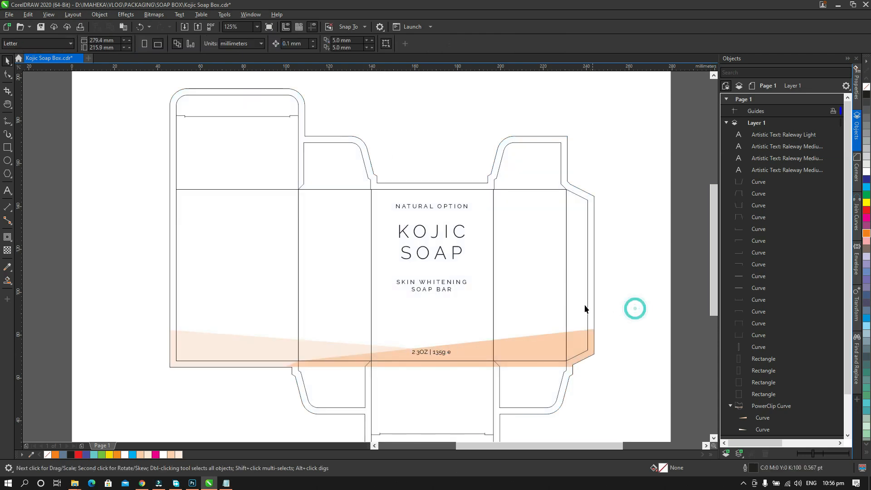
pyautogui.moveTo(586, 306); pyautogui.dragTo(536, 279)
pyautogui.press('space')
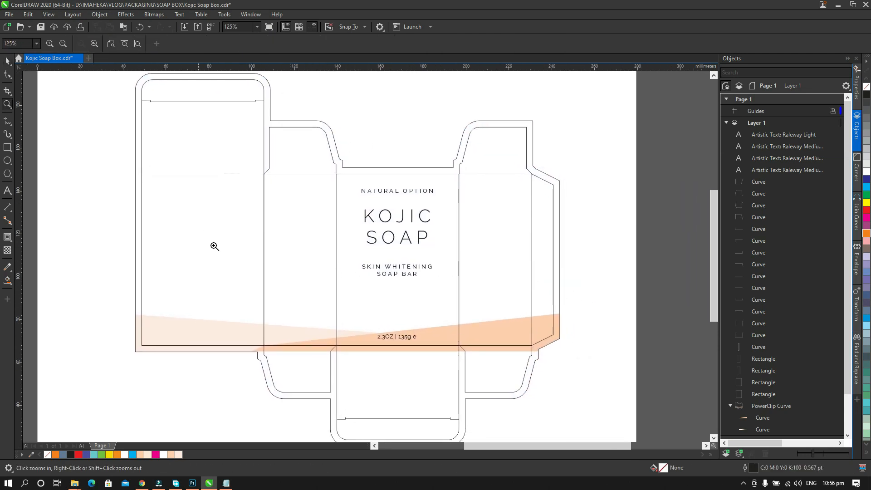
# Inside the PowerClip, raise the darker peach wedge's upper corner node beyond the glue flap to make the wedge taller.
pyautogui.click(529, 334)
pyautogui.click(32, 81)
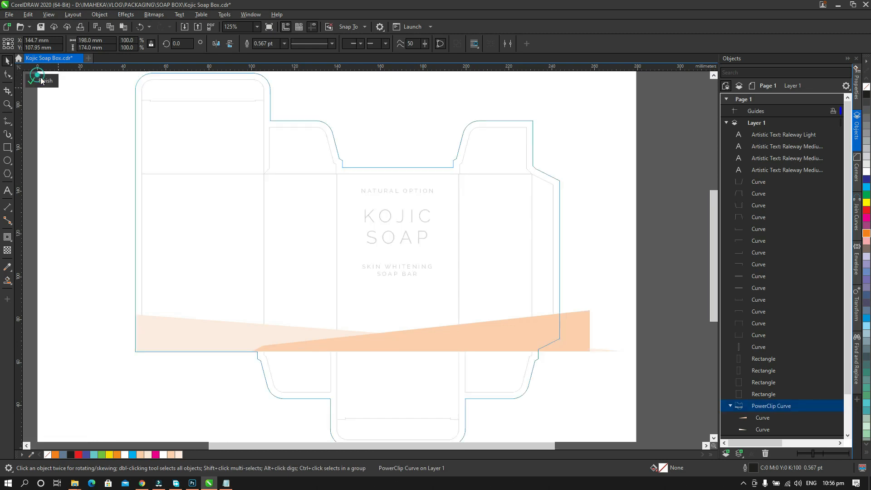
pyautogui.click(571, 318)
pyautogui.press('F10')
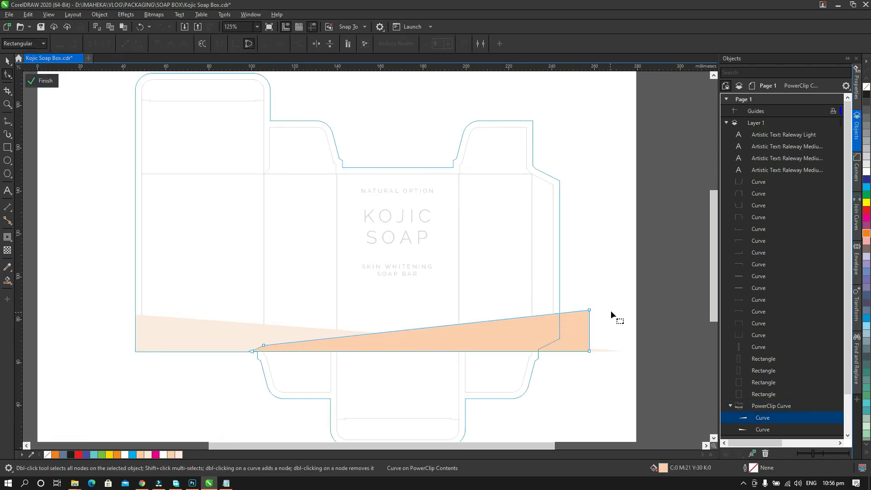
pyautogui.moveTo(590, 311); pyautogui.dragTo(588, 301)
# Raise the paler wedge's upper node along the back panel's bleed edge and finish editing the PowerClip.
pyautogui.click(190, 327)
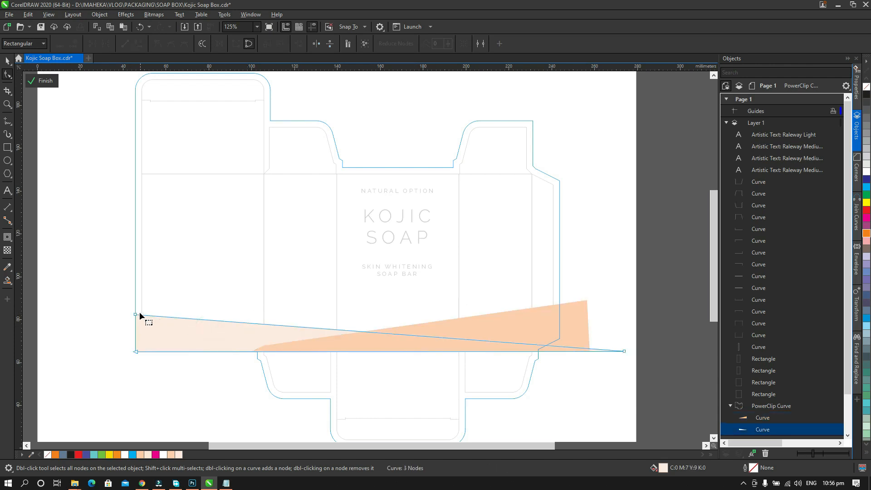
pyautogui.moveTo(135, 315)
pyautogui.mouseDown()
pyautogui.moveTo(133, 291)
pyautogui.moveTo(135, 304)
pyautogui.mouseUp()
pyautogui.press('space')
pyautogui.click(44, 86)
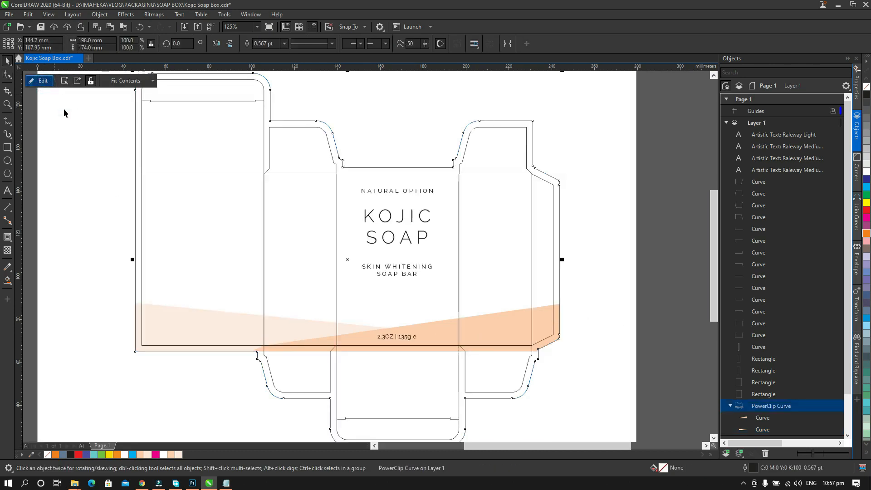
pyautogui.click(595, 314)
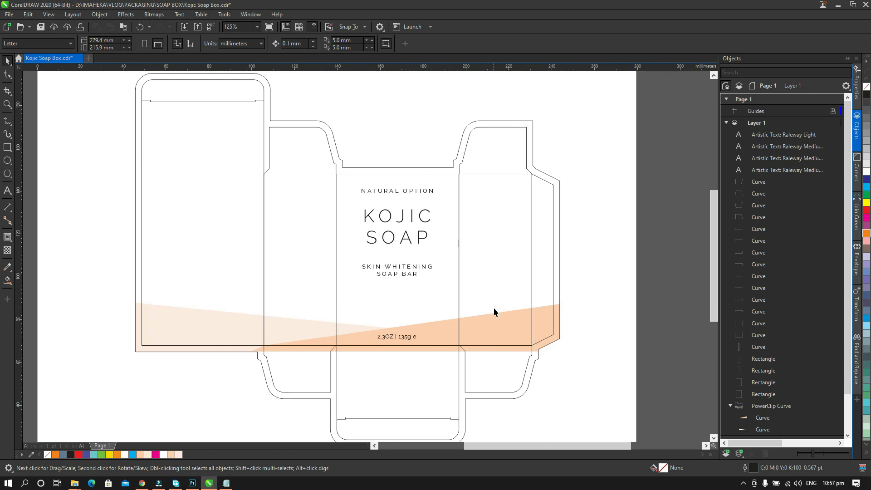
pyautogui.press('h')
pyautogui.moveTo(403, 282); pyautogui.dragTo(424, 271)
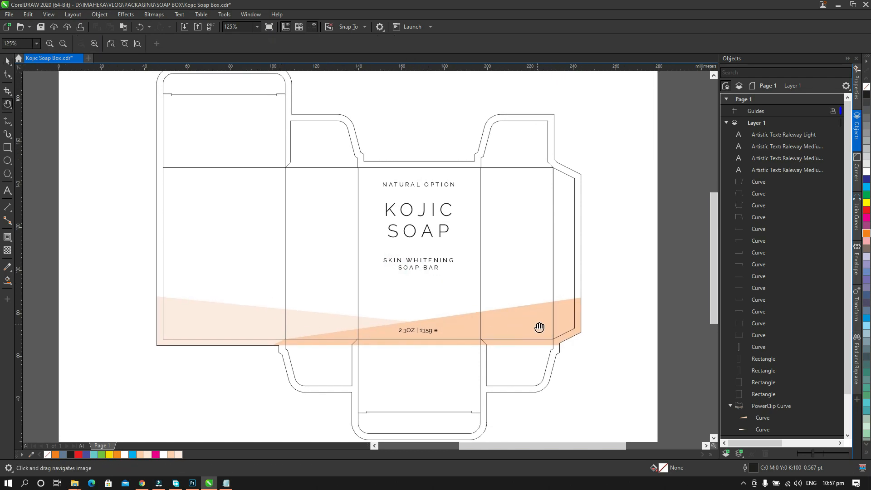
# Delete the trailing "e" from the "2.3OZ | 135g e" weight text on the front panel's peach band.
pyautogui.moveTo(449, 235); pyautogui.dragTo(443, 243)
pyautogui.press('space')
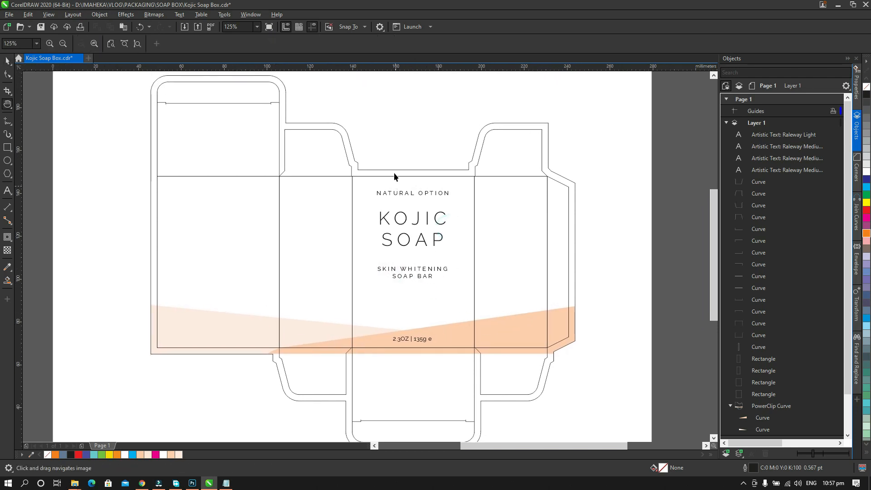
pyautogui.click(399, 133)
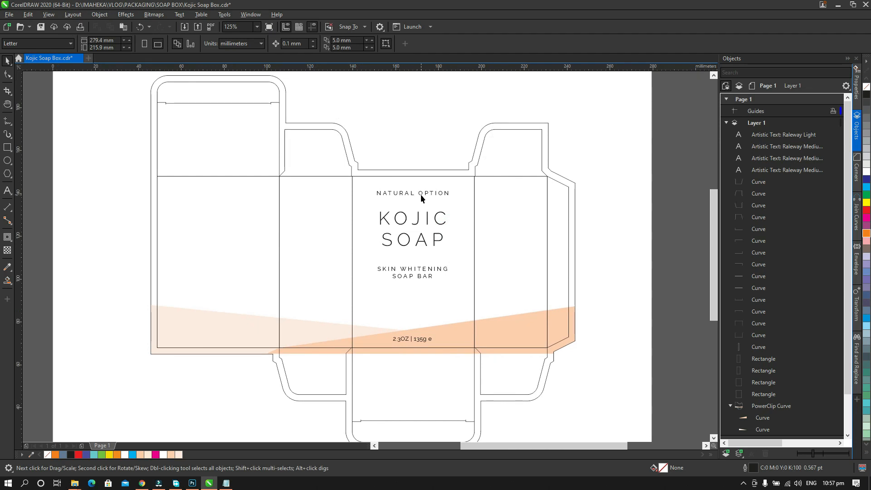
pyautogui.click(421, 195)
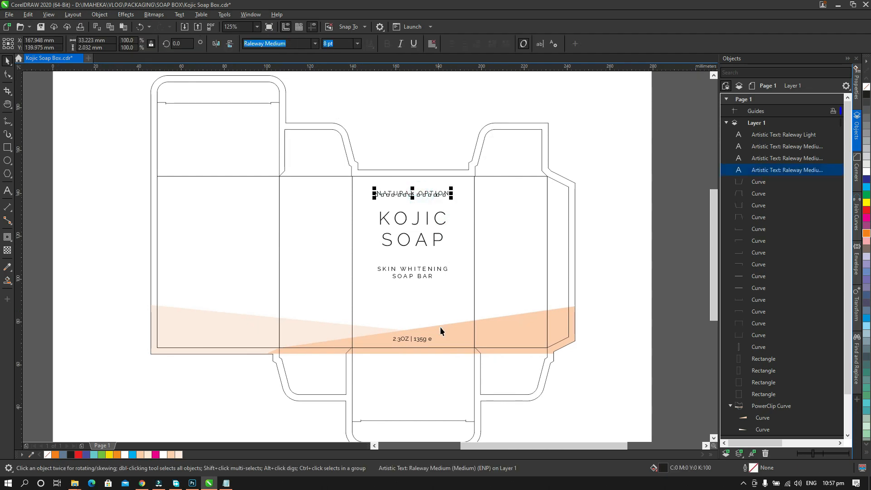
pyautogui.click(496, 388)
pyautogui.press('z')
pyautogui.moveTo(350, 301); pyautogui.dragTo(490, 389)
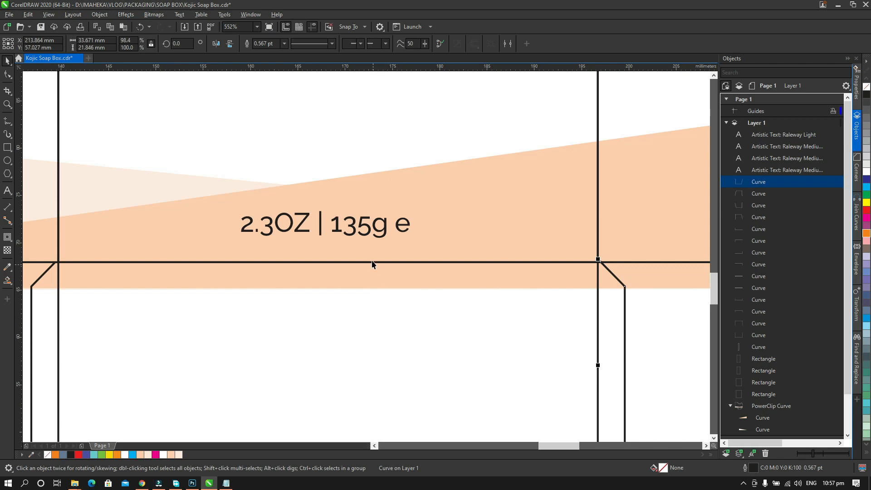
pyautogui.press('F8')
pyautogui.doubleClick(415, 225)
pyautogui.press('BackSpace')
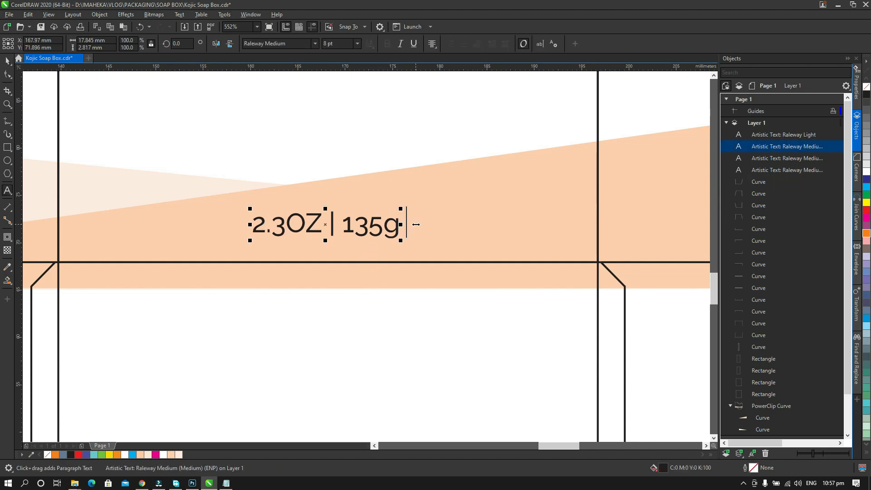
pyautogui.hotkey('ctrl', 'space')
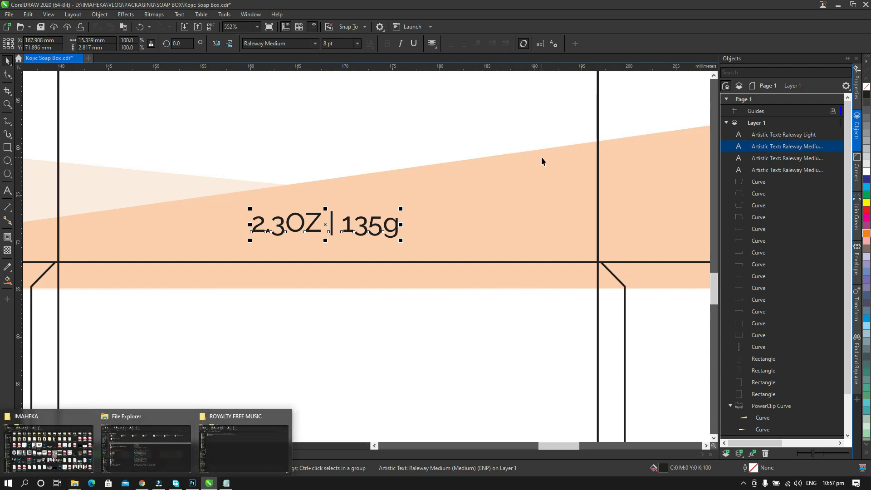
# Import the Estimated Symbol file from the desktop's Kojic Soap Box folder into the dieline drawing.
pyautogui.press('super+d')
pyautogui.click(72, 272)
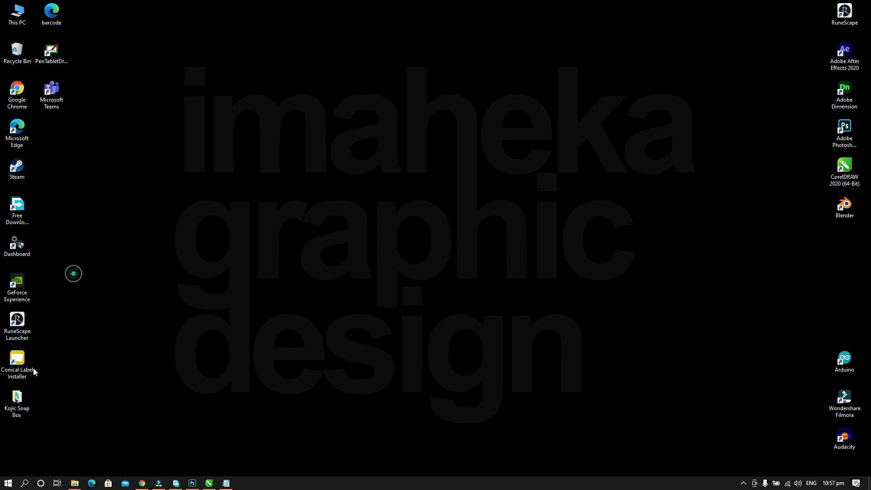
pyautogui.doubleClick(17, 402)
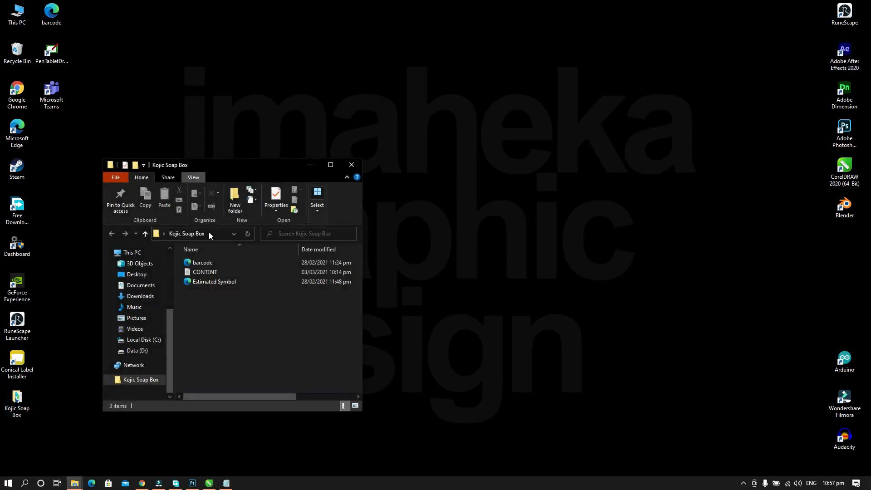
pyautogui.click(221, 282)
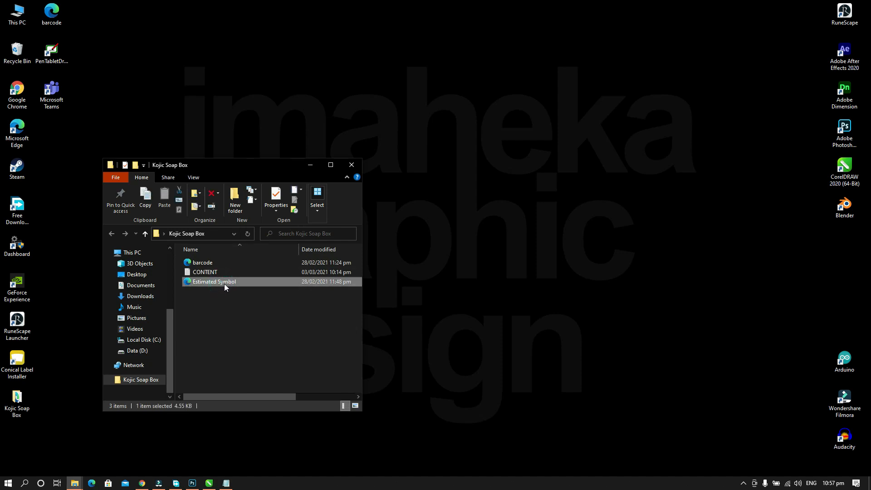
pyautogui.moveTo(225, 285); pyautogui.dragTo(404, 318)
pyautogui.scroll(-3, 473, 265)
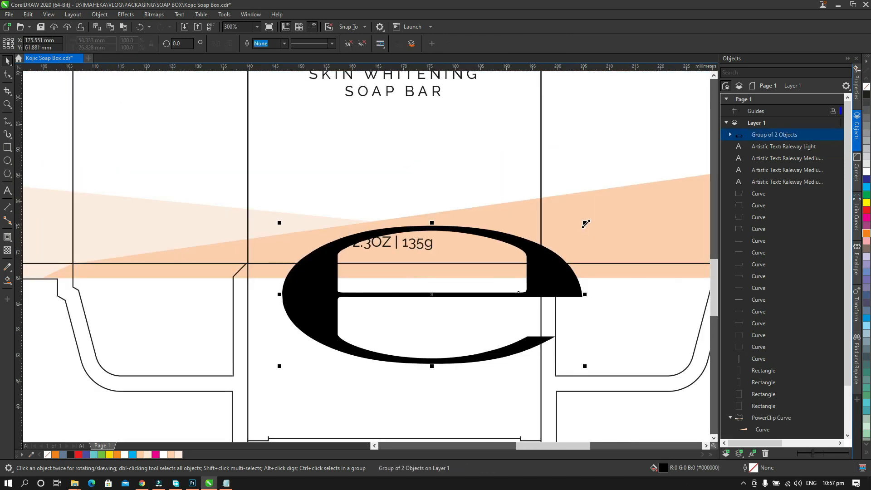
# Shrink the imported estimated symbol to about 5.2 mm wide and place it directly after "135g" on the peach band.
pyautogui.moveTo(585, 223); pyautogui.dragTo(458, 242)
pyautogui.click(448, 312)
pyautogui.press('F2')
pyautogui.moveTo(362, 224); pyautogui.dragTo(477, 279)
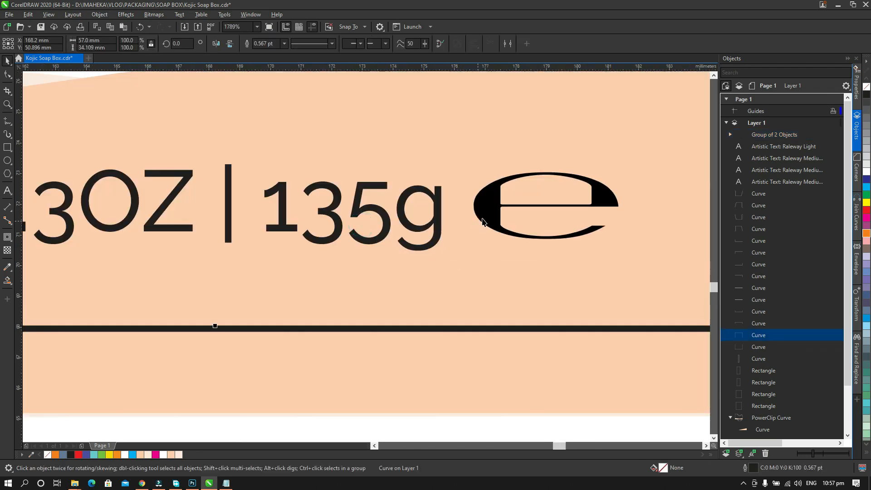
pyautogui.click(484, 221)
pyautogui.moveTo(605, 172); pyautogui.dragTo(617, 164)
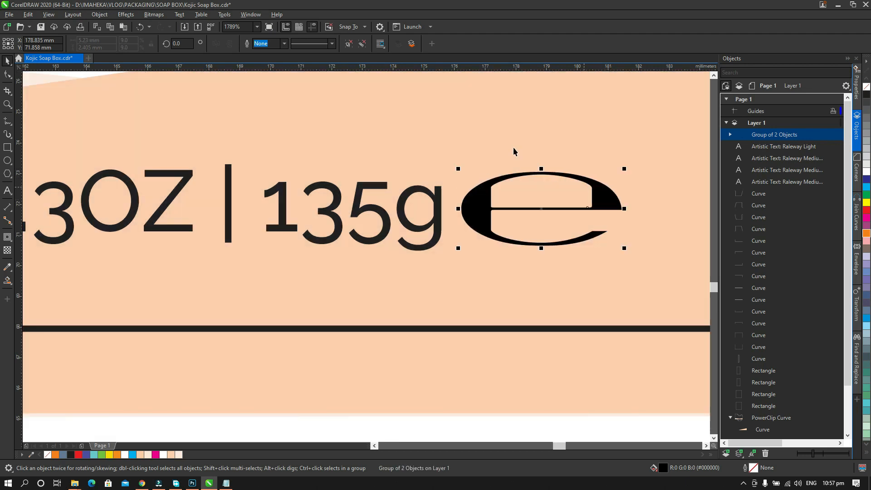
pyautogui.click(509, 137)
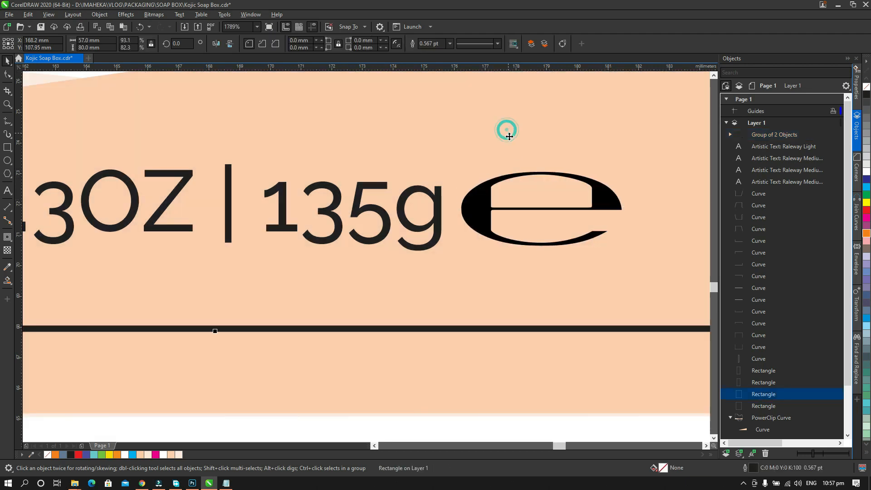
# Enlarge the estimated symbol beside "135g" slightly, to about 5.7 mm wide.
pyautogui.scroll(-2, 512, 156)
pyautogui.moveTo(513, 169); pyautogui.dragTo(475, 234)
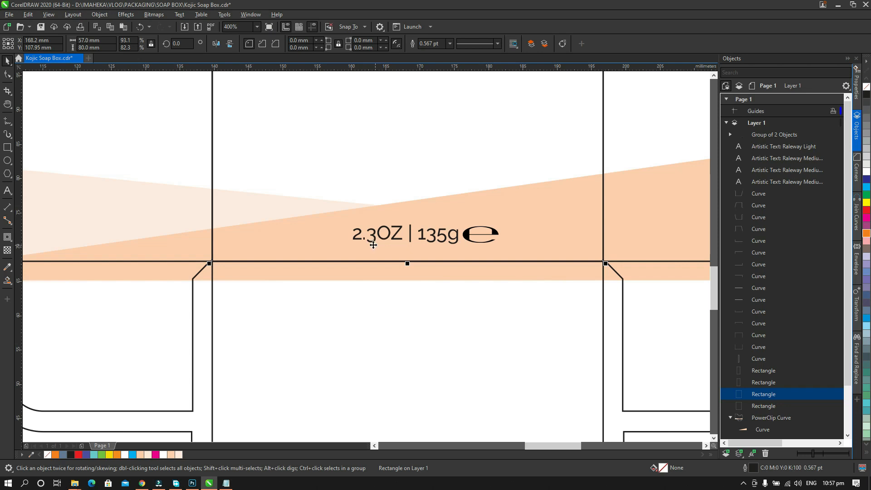
pyautogui.click(468, 239)
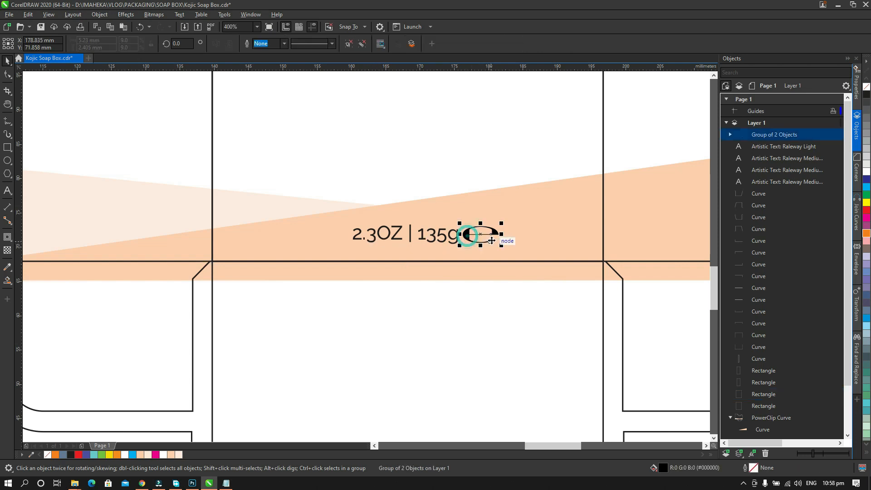
pyautogui.press('z')
pyautogui.moveTo(328, 195)
pyautogui.mouseDown()
pyautogui.moveTo(483, 251)
pyautogui.moveTo(522, 288)
pyautogui.mouseUp()
pyautogui.press('space')
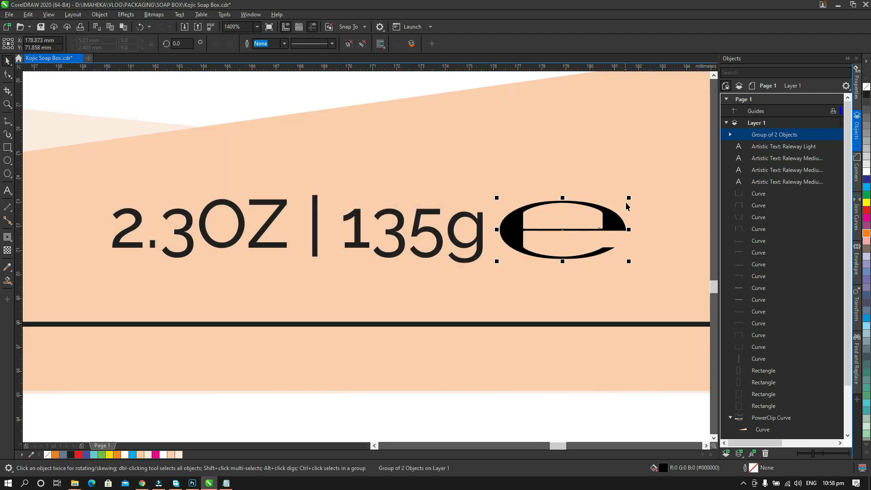
pyautogui.moveTo(632, 192); pyautogui.dragTo(623, 224)
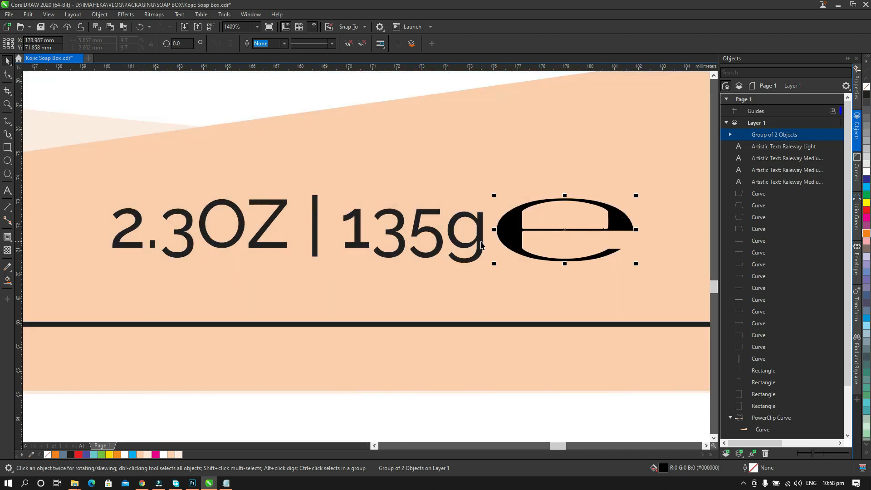
# Fill the estimated symbol and the weight text with the same black, C0 M0 Y0 K100.
pyautogui.keyDown('shift'); pyautogui.click(482, 245); pyautogui.keyUp('shift')
pyautogui.click(515, 175)
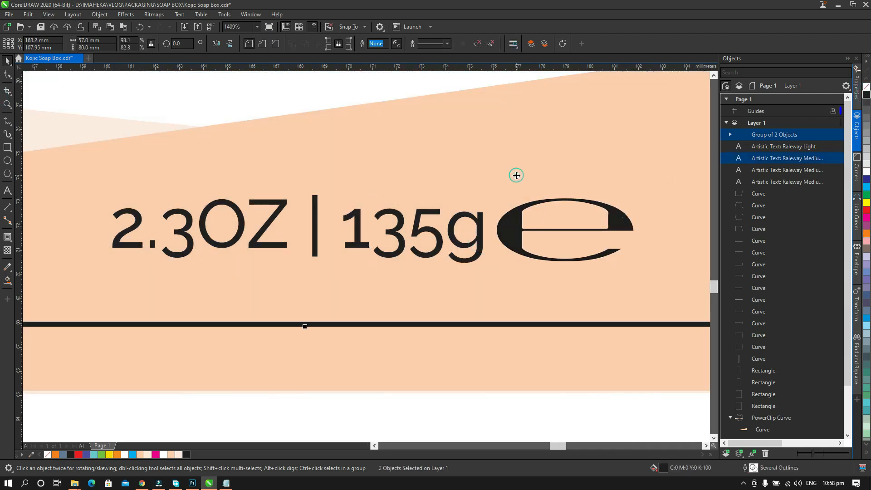
pyautogui.scroll(-4, 515, 175)
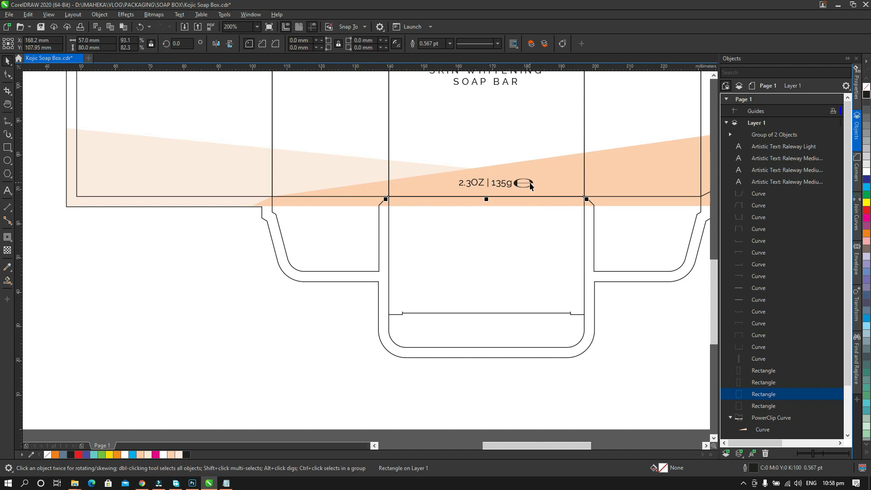
# Move the weight text and estimated symbol together so they sit centred across the front panel's width.
pyautogui.click(525, 182)
pyautogui.keyDown('shift'); pyautogui.click(488, 183); pyautogui.keyUp('shift')
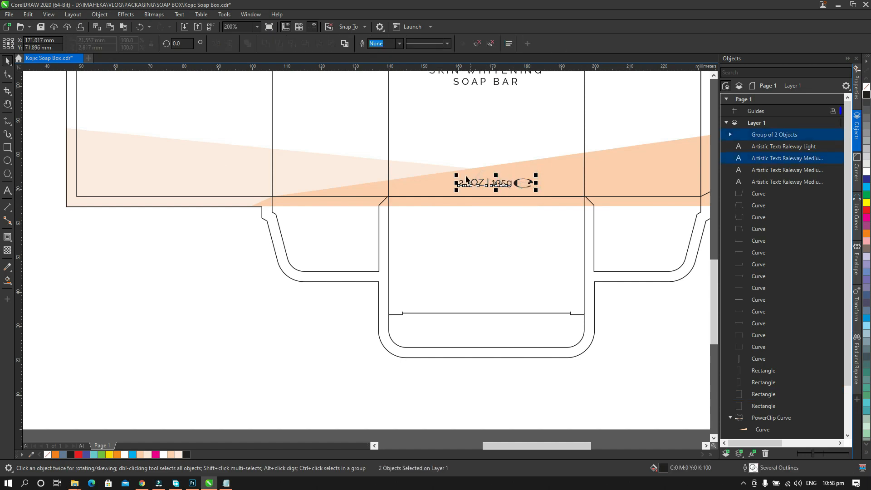
pyautogui.press('F2')
pyautogui.moveTo(406, 150); pyautogui.dragTo(500, 233)
pyautogui.scroll(-2, 510, 231)
pyautogui.click(517, 172)
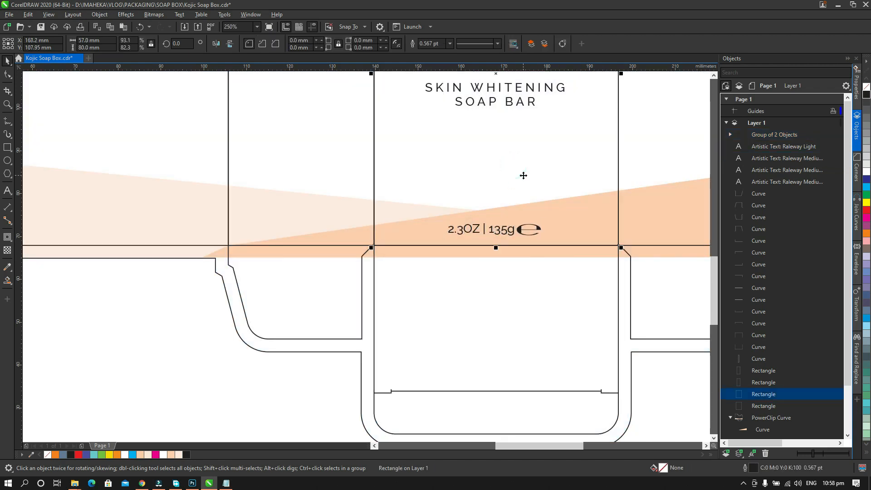
# Nudge the weight text and estimated symbol together slightly upward within the front panel's peach band.
pyautogui.click(513, 233)
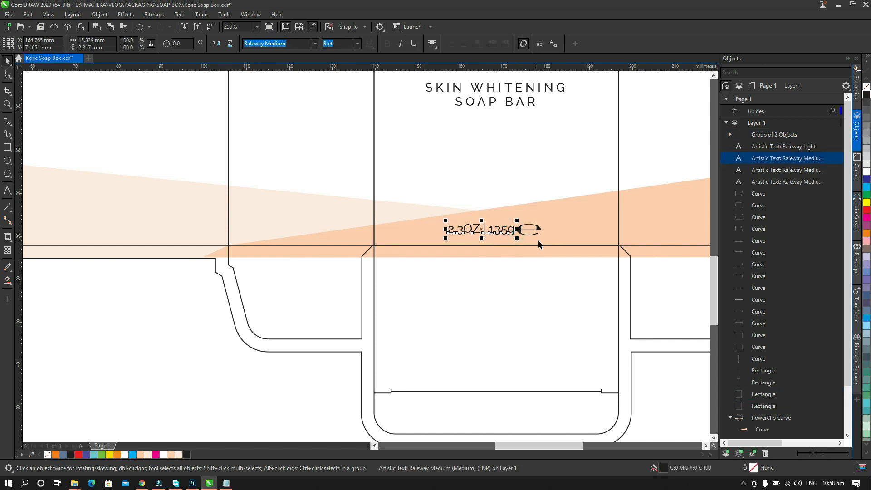
pyautogui.keyDown('shift'); pyautogui.click(539, 231); pyautogui.keyUp('shift')
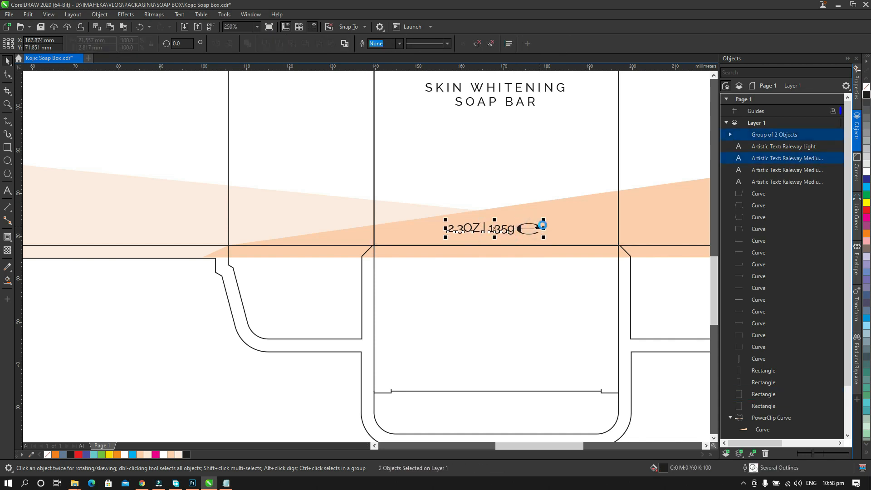
pyautogui.scroll(-4, 543, 228)
pyautogui.press('h')
pyautogui.moveTo(532, 199); pyautogui.dragTo(506, 252)
pyautogui.press('z')
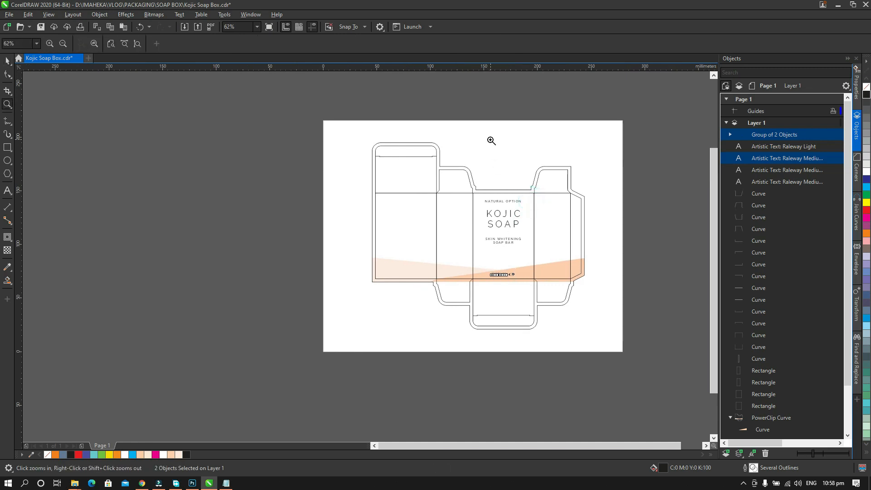
pyautogui.click(491, 139)
pyautogui.press('h')
pyautogui.moveTo(401, 267); pyautogui.dragTo(435, 102)
pyautogui.moveTo(443, 235); pyautogui.dragTo(455, 204)
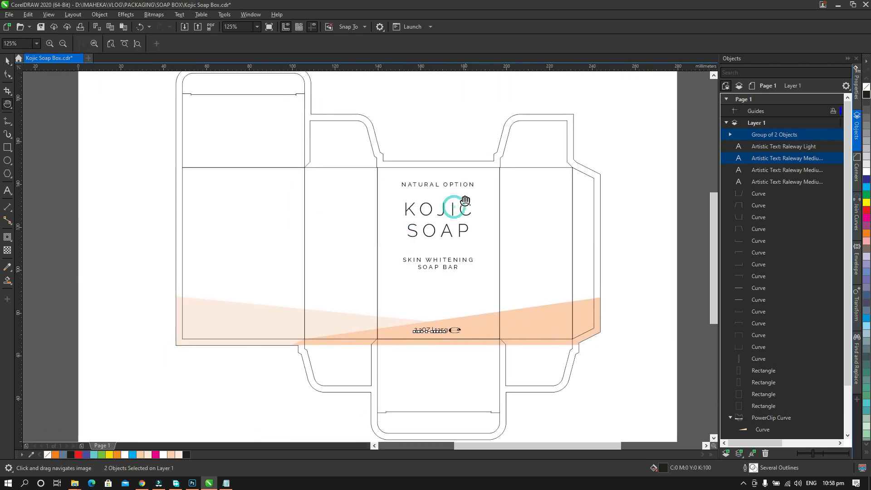
# Scale the weight text and estimated symbol together down to about 78% around their shared centre.
pyautogui.press('space')
pyautogui.click(456, 119)
pyautogui.press('z')
pyautogui.moveTo(395, 304); pyautogui.dragTo(496, 352)
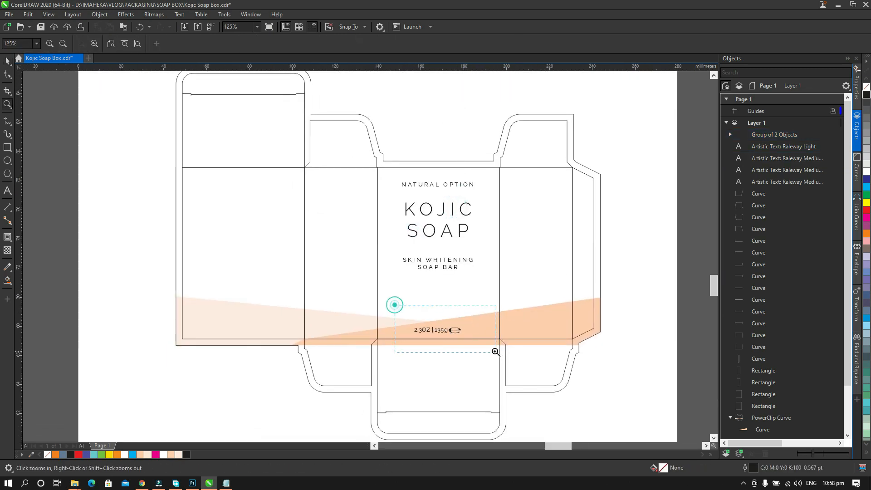
pyautogui.press('space')
pyautogui.click(464, 260)
pyautogui.keyDown('shift'); pyautogui.click(381, 270); pyautogui.keyUp('shift')
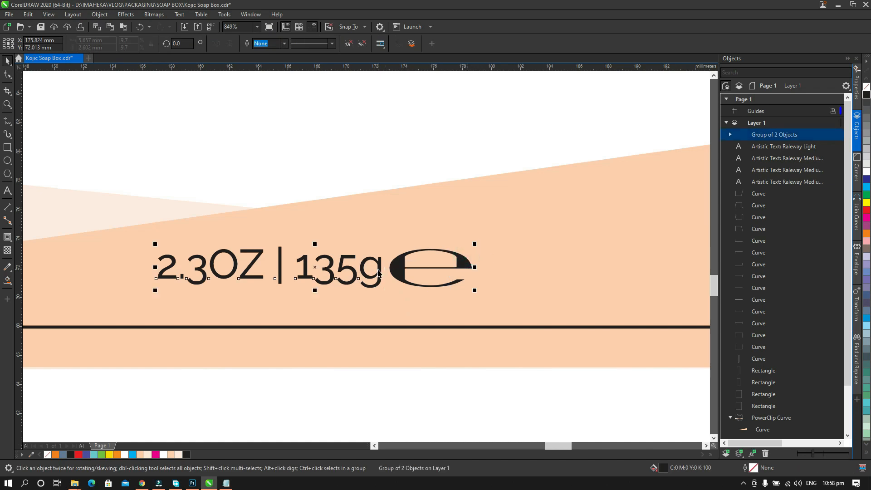
pyautogui.moveTo(475, 241); pyautogui.dragTo(441, 226)
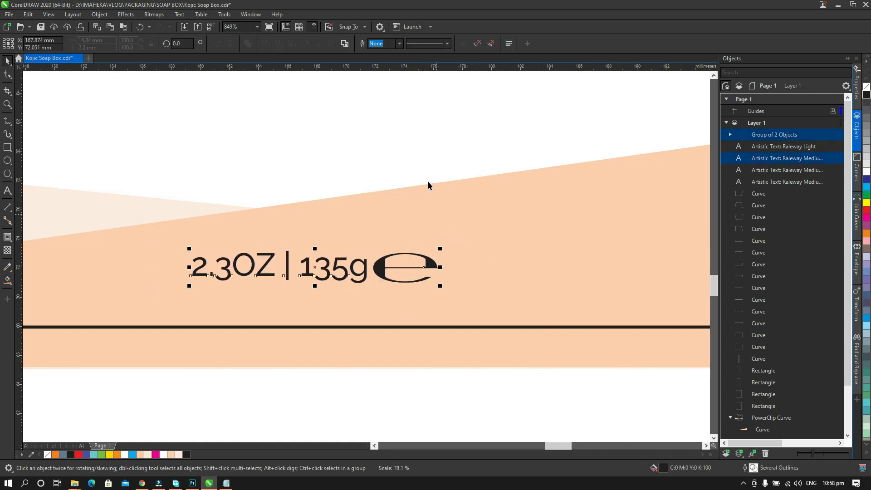
pyautogui.scroll(-2, 429, 173)
pyautogui.press('h')
pyautogui.moveTo(484, 206); pyautogui.dragTo(505, 327)
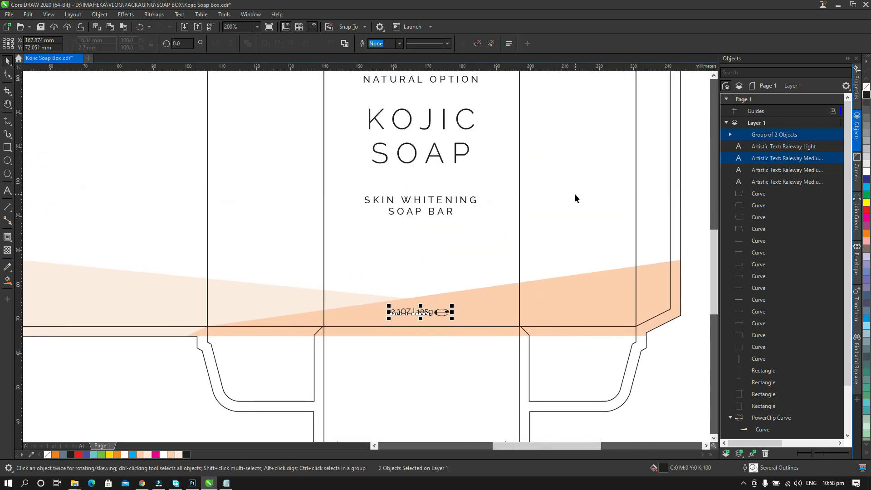
# Copy "NATURAL OPTION" onto the side panel next to the glue flap, rotate it 90° and centre it on that panel.
pyautogui.scroll(-1, 573, 194)
pyautogui.moveTo(543, 189); pyautogui.dragTo(521, 222)
pyautogui.click(489, 170)
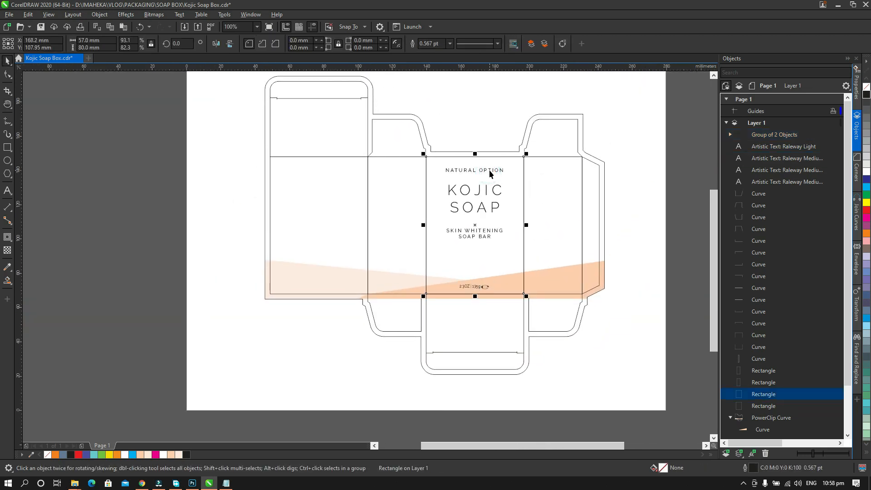
pyautogui.click(491, 170)
pyautogui.moveTo(492, 170); pyautogui.dragTo(553, 191)
pyautogui.click(564, 223)
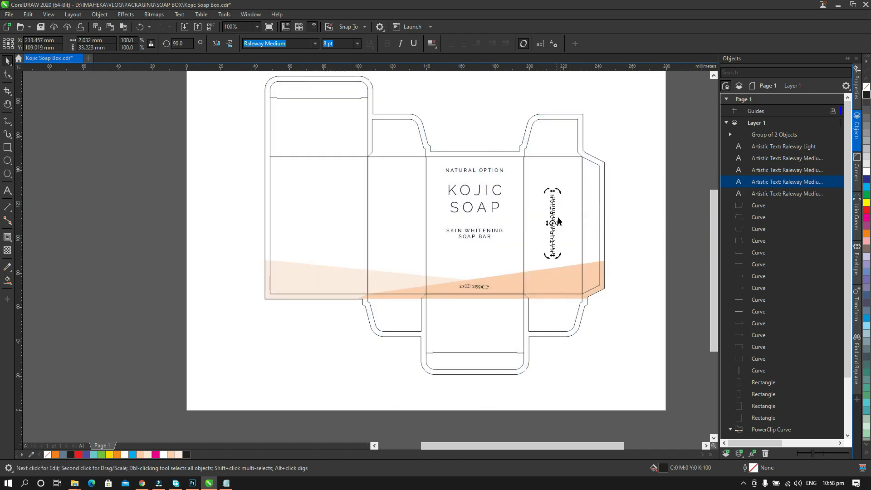
pyautogui.moveTo(554, 235); pyautogui.dragTo(555, 230)
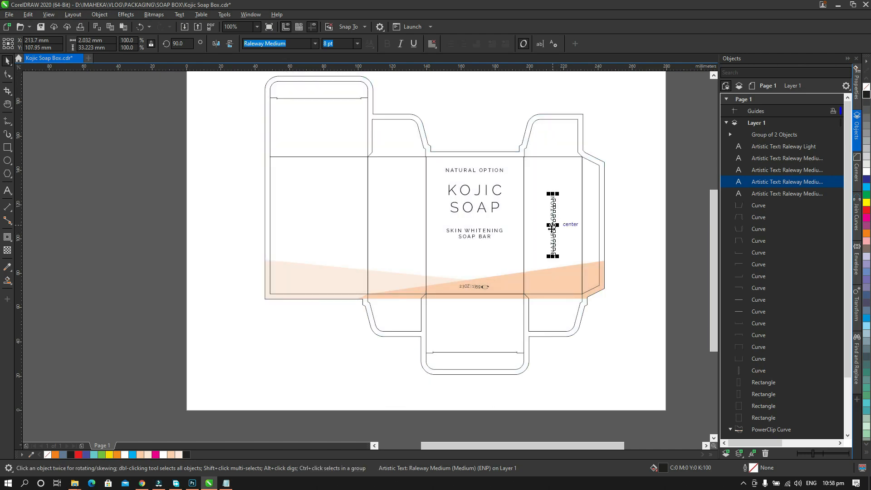
# Duplicate the rotated "NATURAL OPTION" text and move the copy horizontally onto the side panel between the back and front panels.
pyautogui.press('KP_Add')
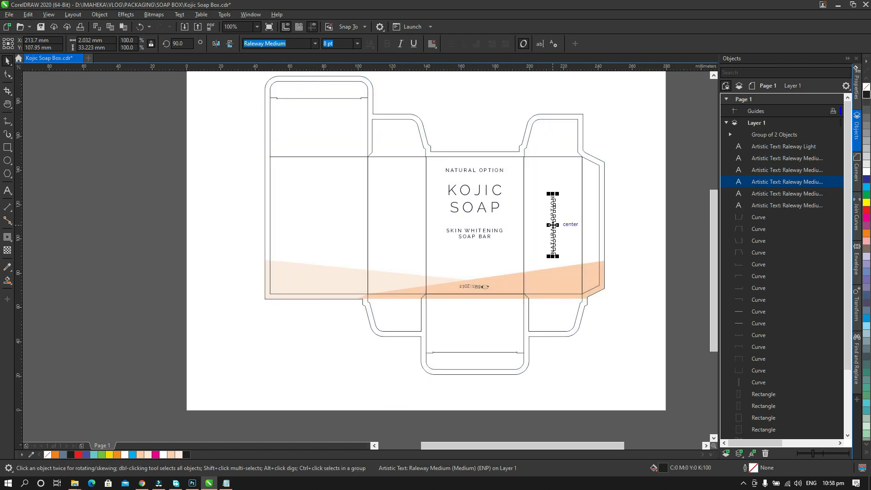
pyautogui.moveTo(553, 224); pyautogui.dragTo(397, 224)
pyautogui.press('h')
pyautogui.moveTo(485, 175); pyautogui.dragTo(507, 203)
pyautogui.click(474, 135)
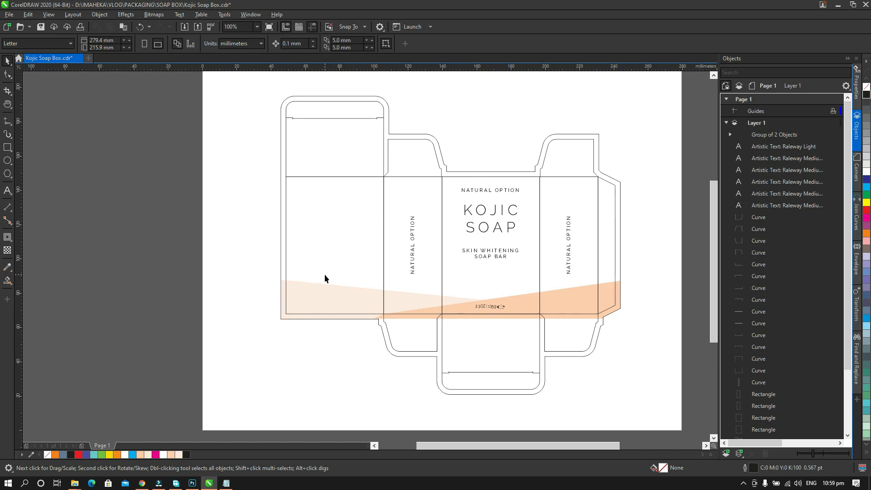
# Copy the soap description, warning and ingredients text from the CONTENT file in Notepad and return to the CorelDRAW dieline.
pyautogui.click(226, 483)
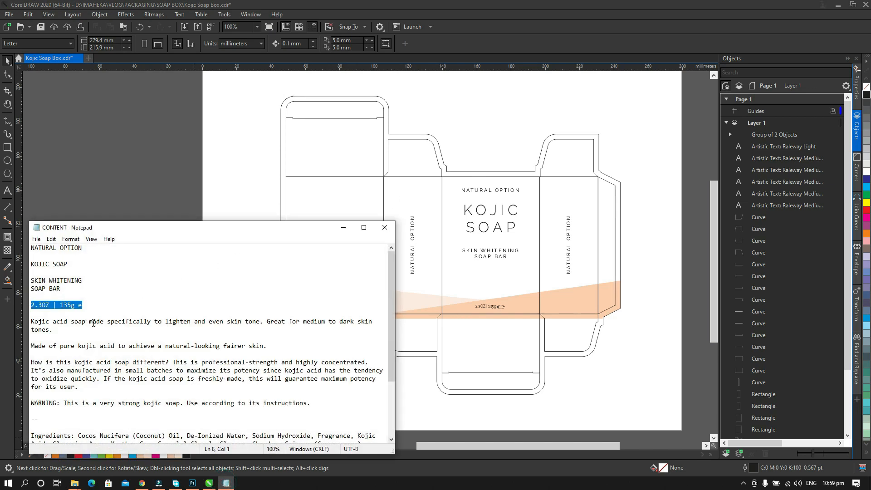
pyautogui.scroll(-1, 94, 323)
pyautogui.moveTo(32, 297); pyautogui.dragTo(153, 435)
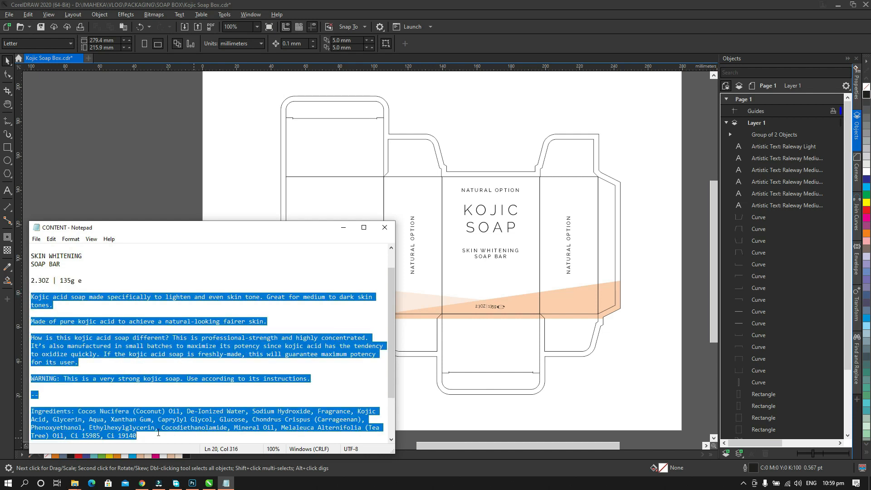
pyautogui.click(223, 180)
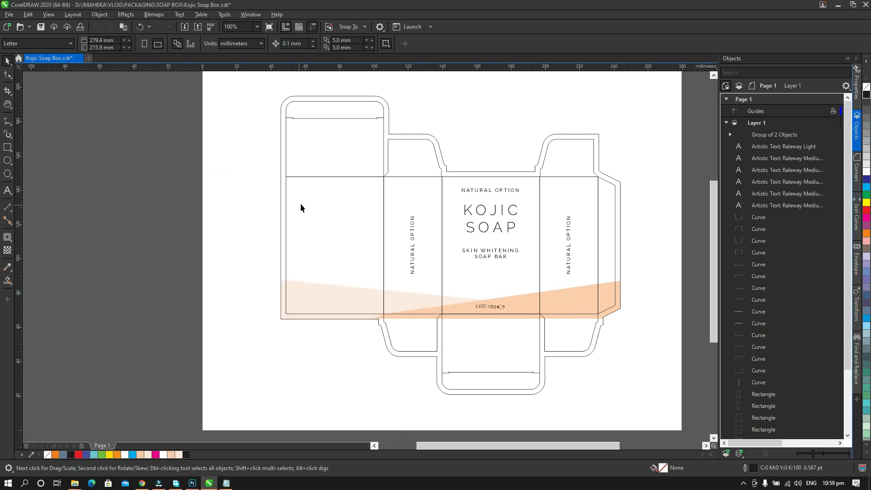
# Create a paragraph text frame about 43 × 54 mm on the blank back panel and paste the copied soap description into it.
pyautogui.press('F8')
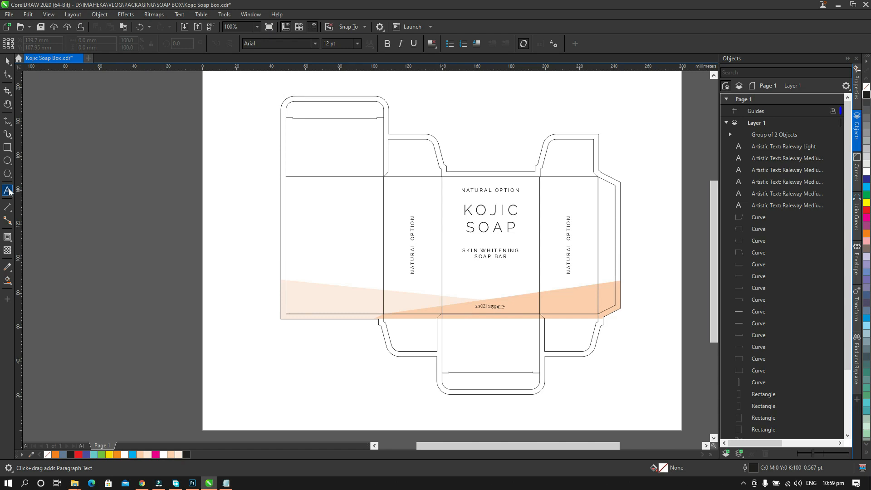
pyautogui.click(229, 216)
pyautogui.hotkey('ctrl', 'z')
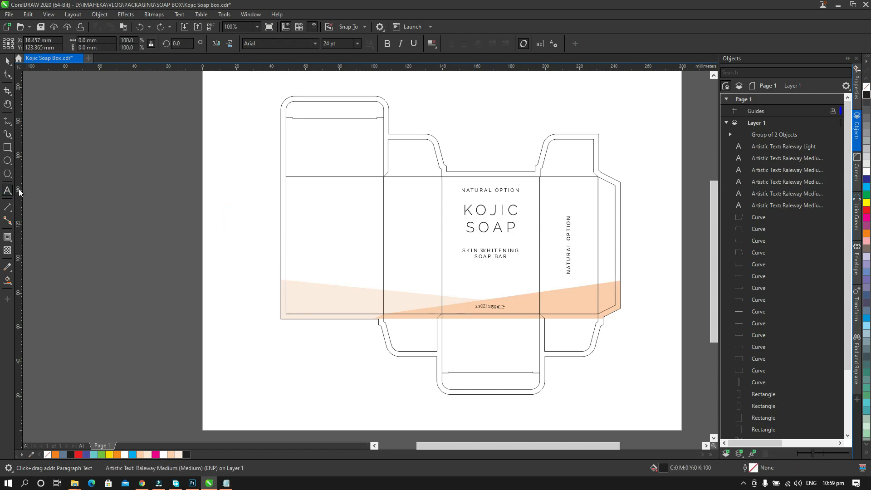
pyautogui.moveTo(299, 187); pyautogui.dragTo(372, 281)
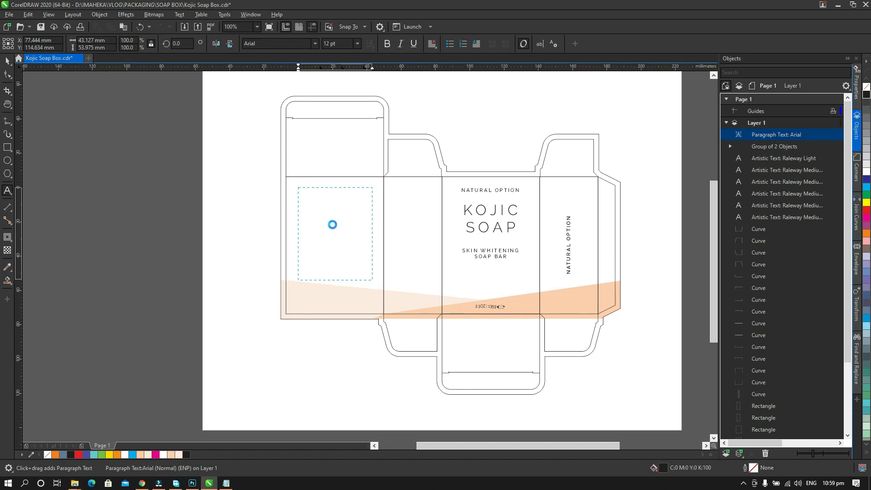
pyautogui.hotkey('ctrl', 'v')
# Set the back panel paragraph text to 5.5 pt.
pyautogui.hotkey('ctrl', 'space')
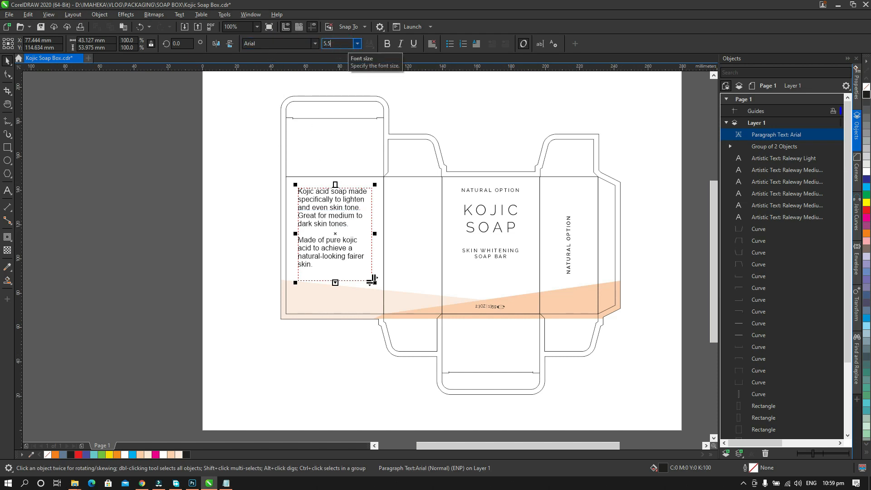
pyautogui.press('Return')
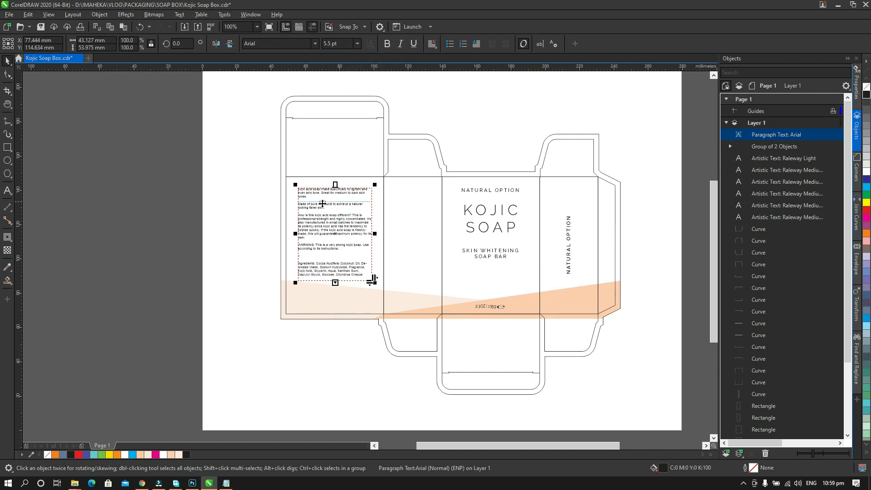
pyautogui.click(250, 185)
# Shift the back panel text frame slightly toward the panel's outer edge and widen it to about 47 mm.
pyautogui.press('F2')
pyautogui.moveTo(241, 164); pyautogui.dragTo(418, 320)
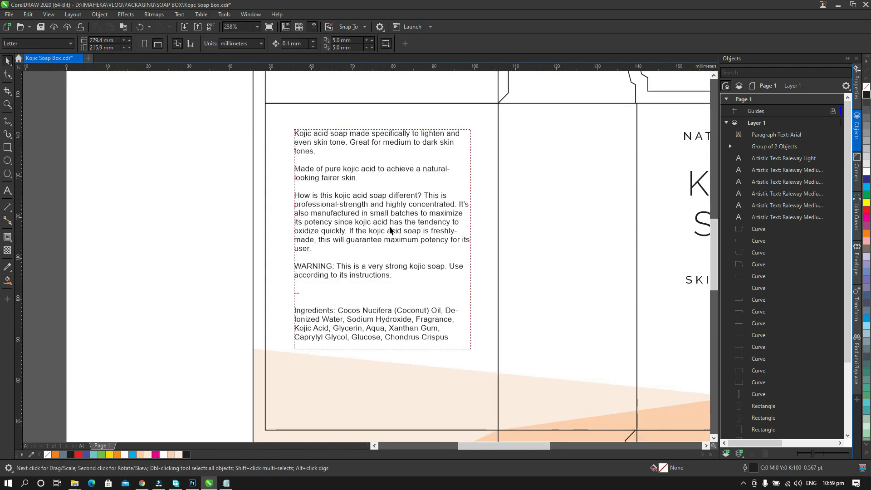
pyautogui.moveTo(403, 209); pyautogui.dragTo(392, 208)
pyautogui.moveTo(465, 237); pyautogui.dragTo(479, 237)
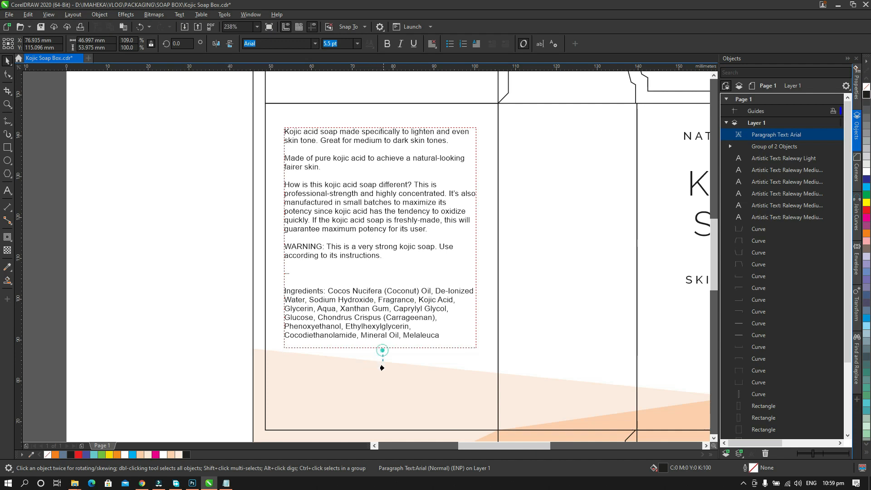
# Try to extend the back panel text frame downward to about 57.8 mm tall so the full ingredients list fits.
pyautogui.click(381, 349)
pyautogui.click(400, 340)
pyautogui.moveTo(380, 350); pyautogui.dragTo(385, 368)
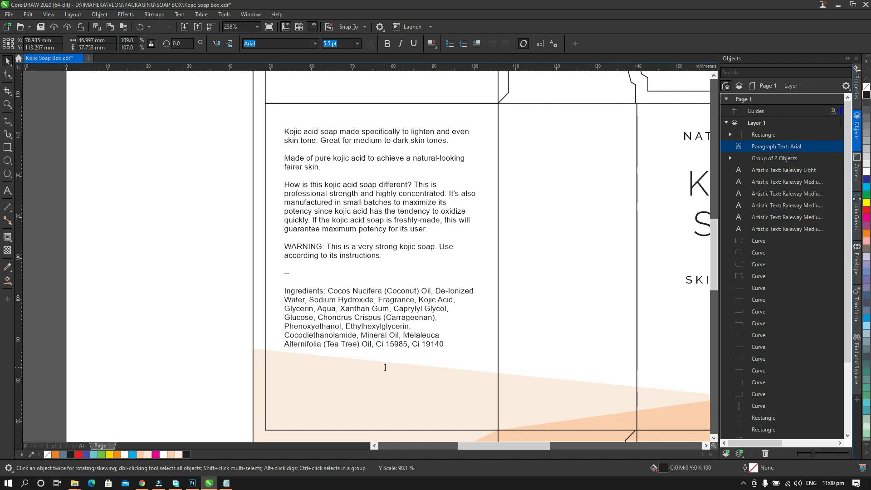
pyautogui.click(412, 389)
pyautogui.click(386, 364)
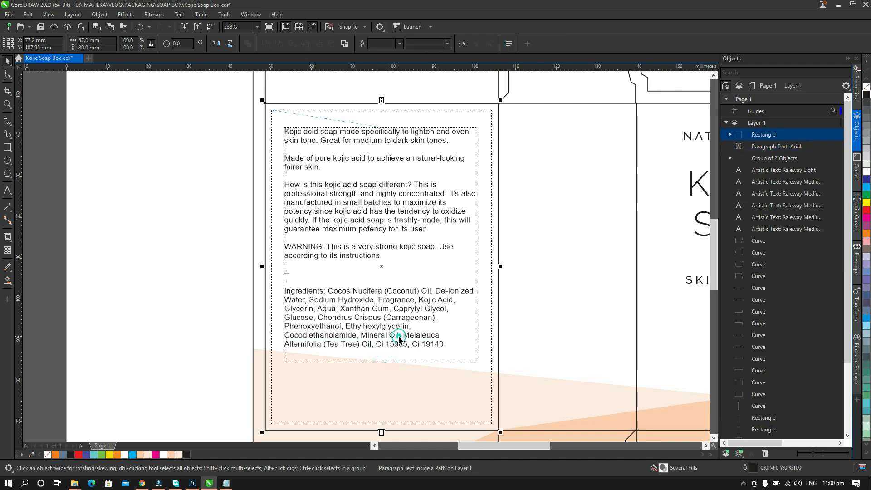
# Undo the last frame height change and the accidental text path inside the back panel rectangle.
pyautogui.click(220, 321)
pyautogui.scroll(-3, 399, 299)
pyautogui.press('h')
pyautogui.moveTo(392, 286); pyautogui.dragTo(359, 301)
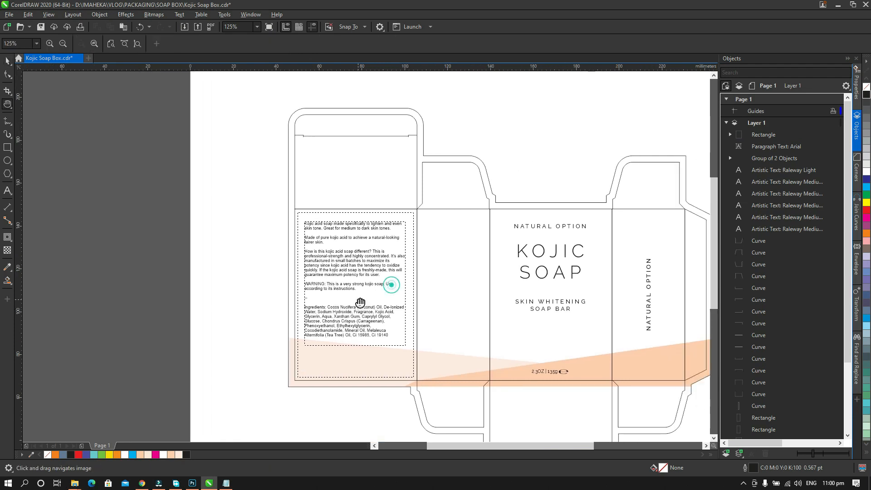
pyautogui.press('space')
pyautogui.click(368, 307)
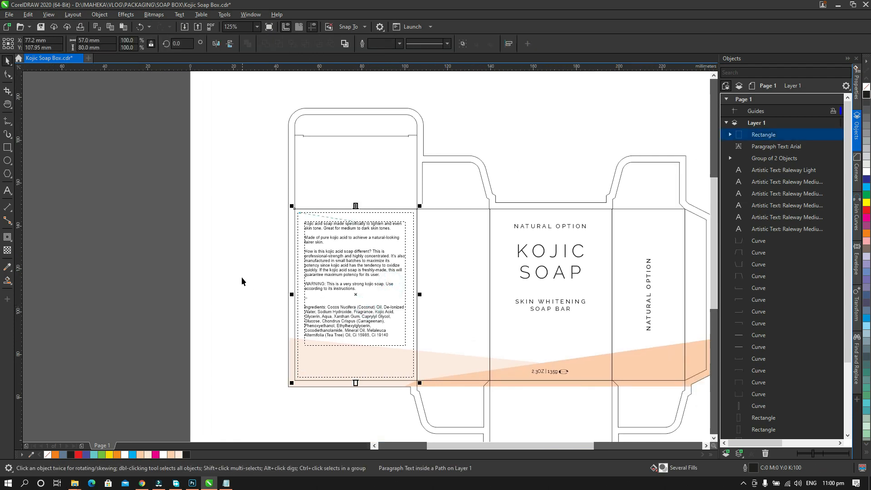
pyautogui.hotkey('ctrl', 'z')
pyautogui.hotkey('ctrl', 'z')
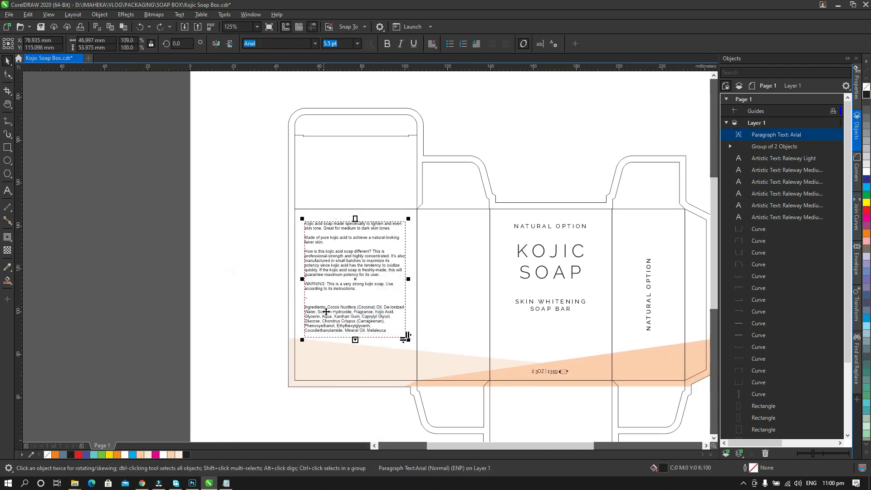
# Extend the back panel text frame downward to about 58.7 mm tall and nudge it slightly to centre it on the panel.
pyautogui.moveTo(355, 340); pyautogui.dragTo(356, 355)
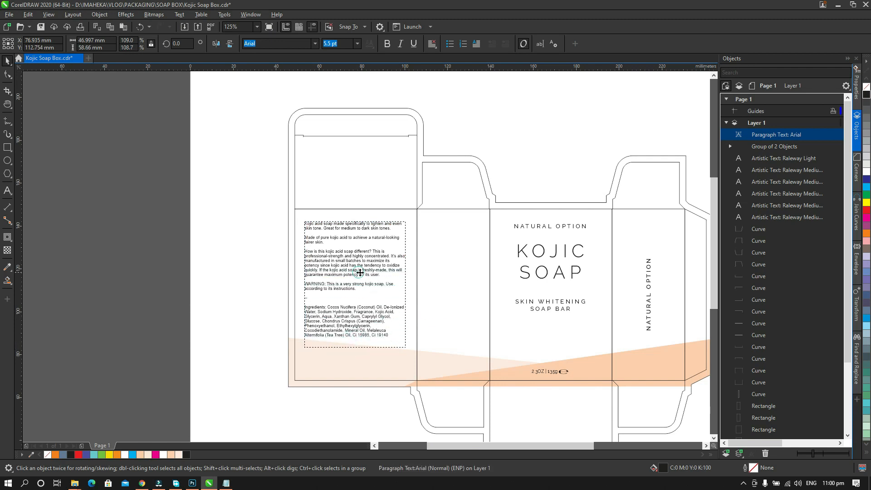
pyautogui.moveTo(360, 272); pyautogui.dragTo(361, 275)
pyautogui.press('z')
pyautogui.moveTo(265, 178); pyautogui.dragTo(467, 386)
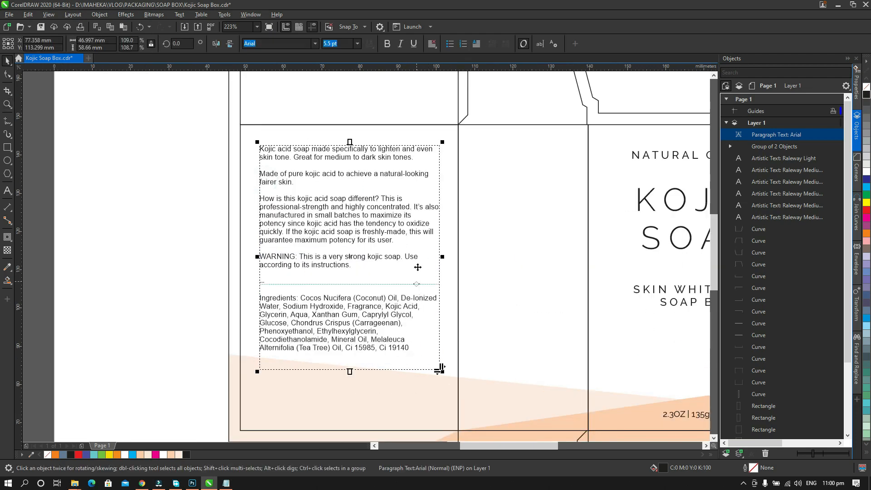
# Apply Full Justify alignment to the back panel paragraph text.
pyautogui.click(432, 44)
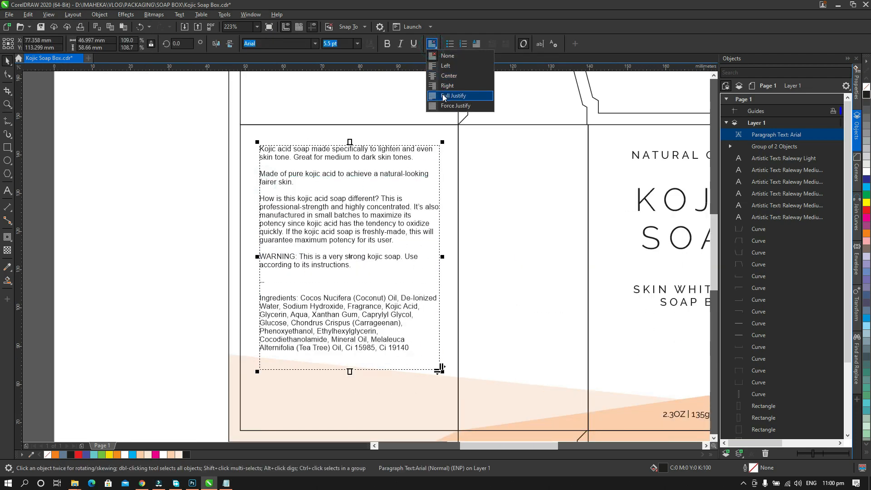
pyautogui.click(441, 93)
pyautogui.click(217, 233)
pyautogui.scroll(-3, 204, 230)
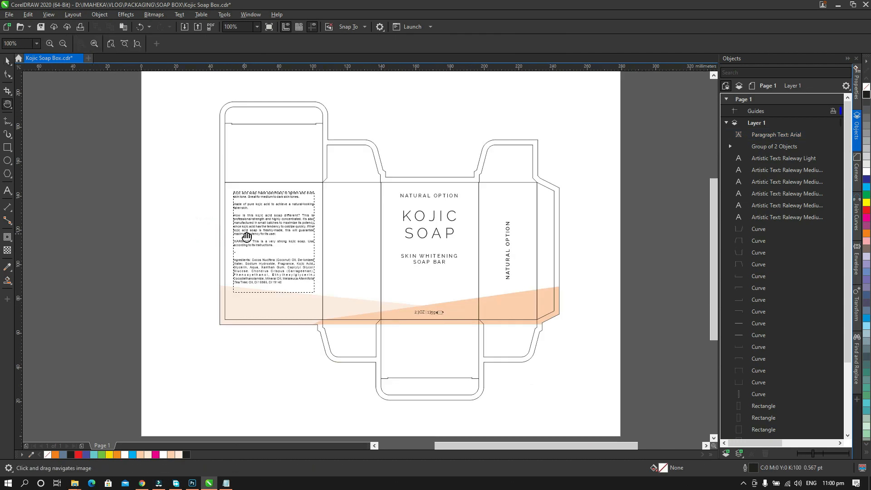
# Copy the company name, postal address and website lines from the CONTENT file in Notepad, then minimize Notepad.
pyautogui.click(226, 483)
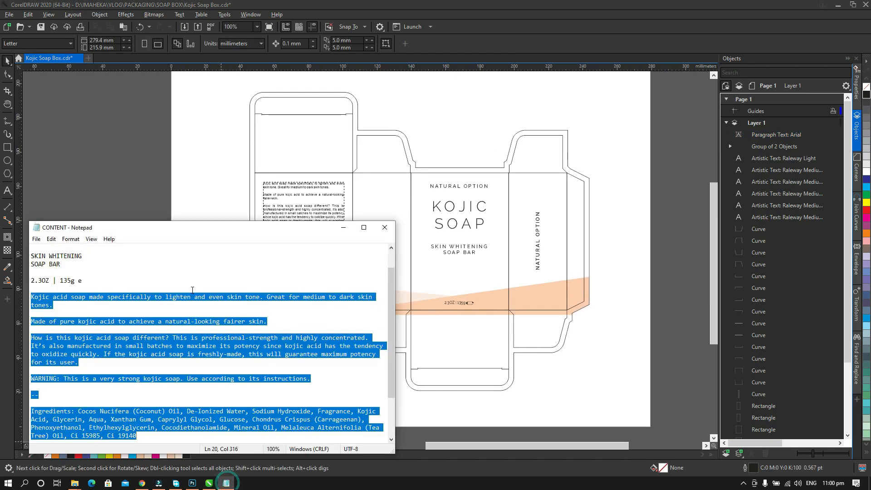
pyautogui.scroll(-3, 136, 362)
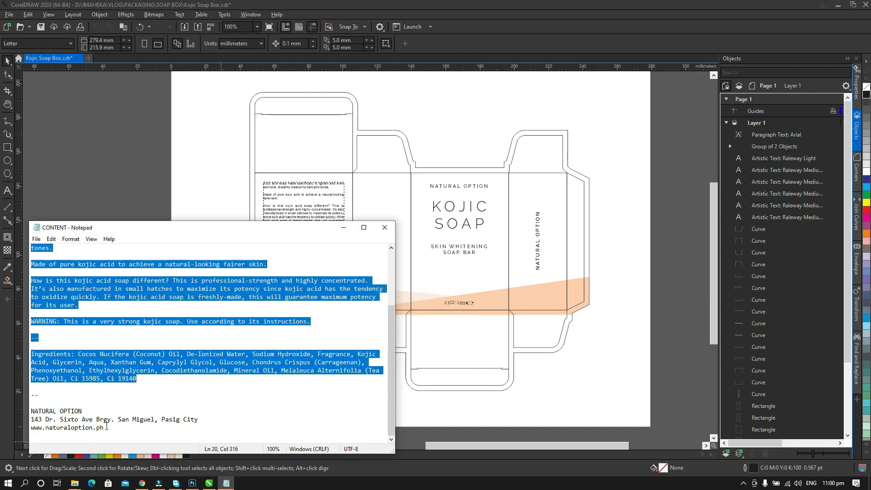
pyautogui.moveTo(107, 427); pyautogui.dragTo(30, 412)
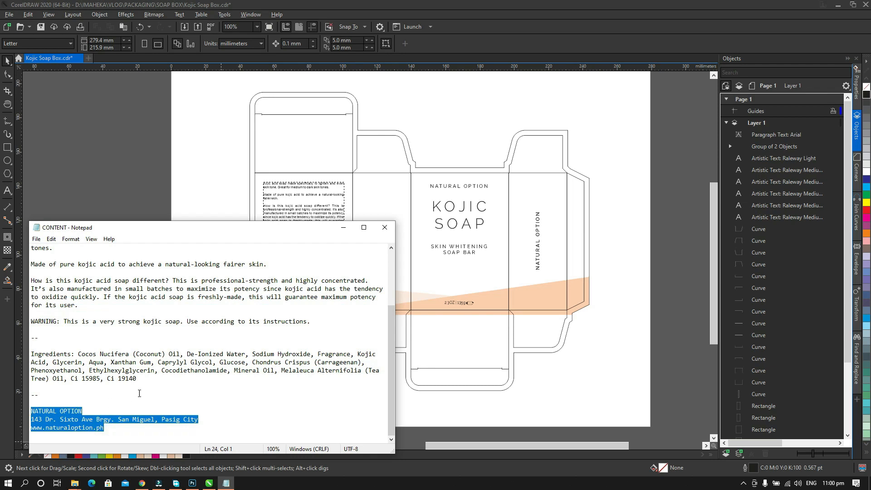
pyautogui.click(340, 228)
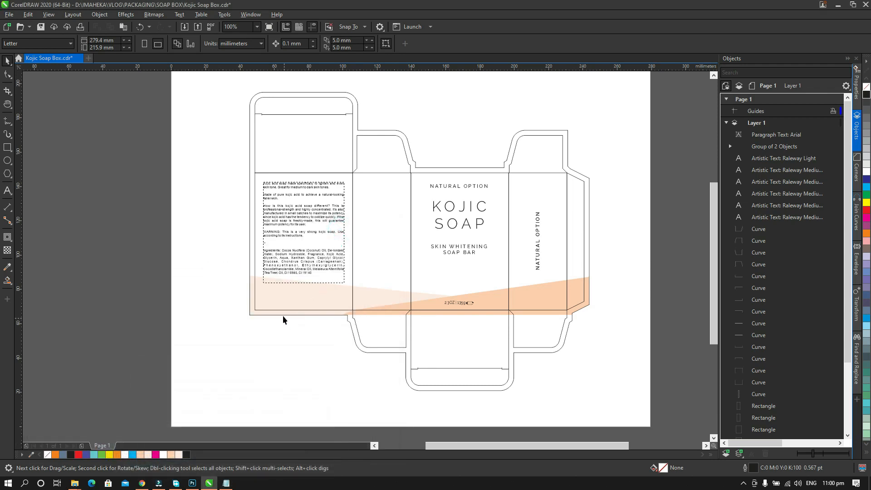
# Duplicate the back panel paragraph text frame and move the copy straight down so it starts inside the peach band.
pyautogui.press('F2')
pyautogui.moveTo(241, 235); pyautogui.dragTo(369, 356)
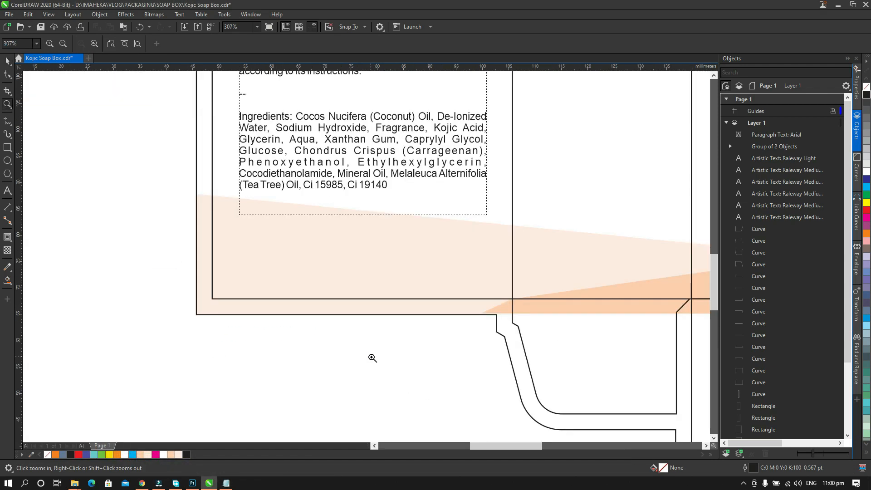
pyautogui.scroll(-3, 348, 169)
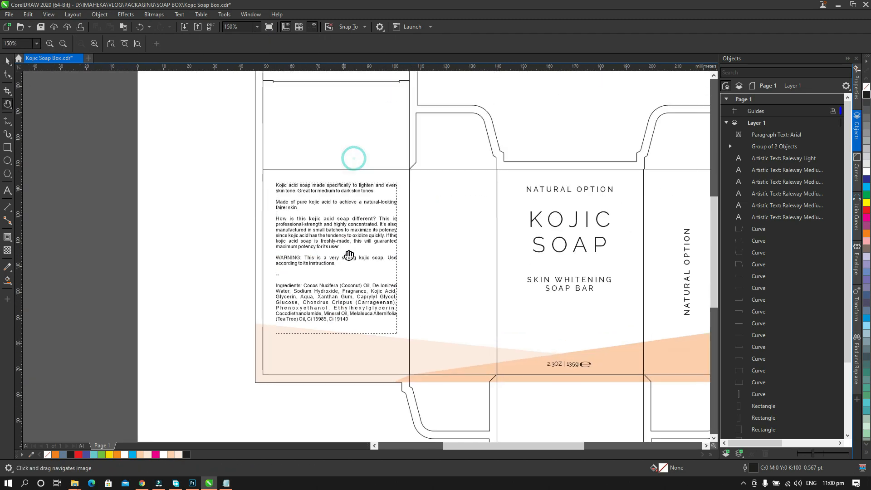
pyautogui.click(355, 218)
pyautogui.hotkey('ctrl', 'c')
pyautogui.hotkey('ctrl', 'v')
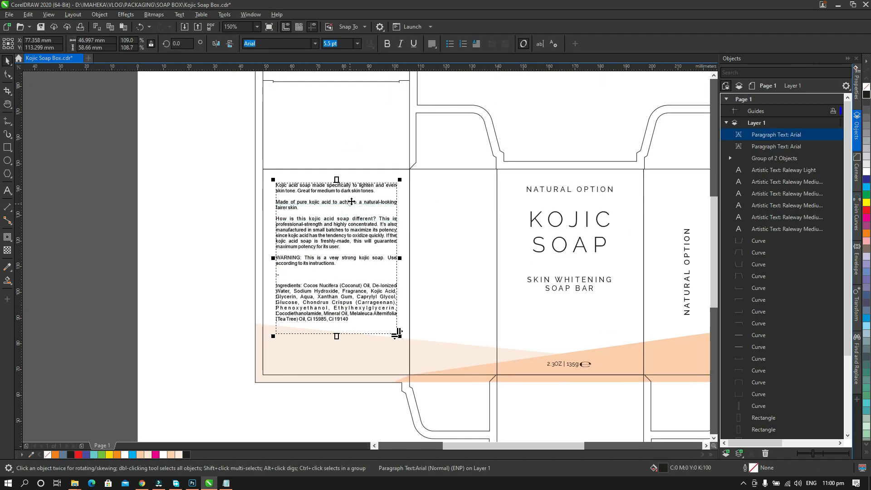
pyautogui.moveTo(355, 193); pyautogui.dragTo(335, 343)
pyautogui.moveTo(335, 347); pyautogui.dragTo(334, 348)
# Replace the duplicated frame's text with the copied company name, postal address and website.
pyautogui.doubleClick(332, 354)
pyautogui.hotkey('ctrl', 'a')
pyautogui.hotkey('ctrl', 'v')
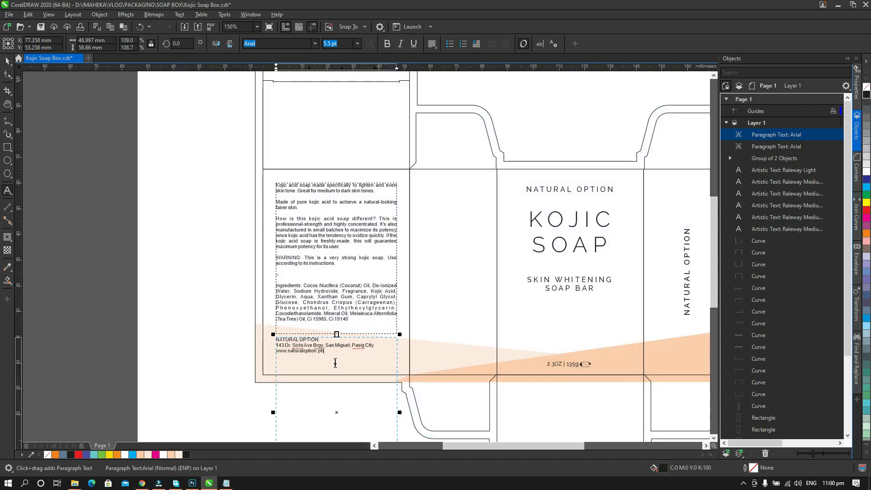
pyautogui.hotkey('ctrl', 'space')
# Shorten the company details frame to about 8.5 mm tall and move it down about 3.5 mm within the peach band.
pyautogui.scroll(-3, 338, 363)
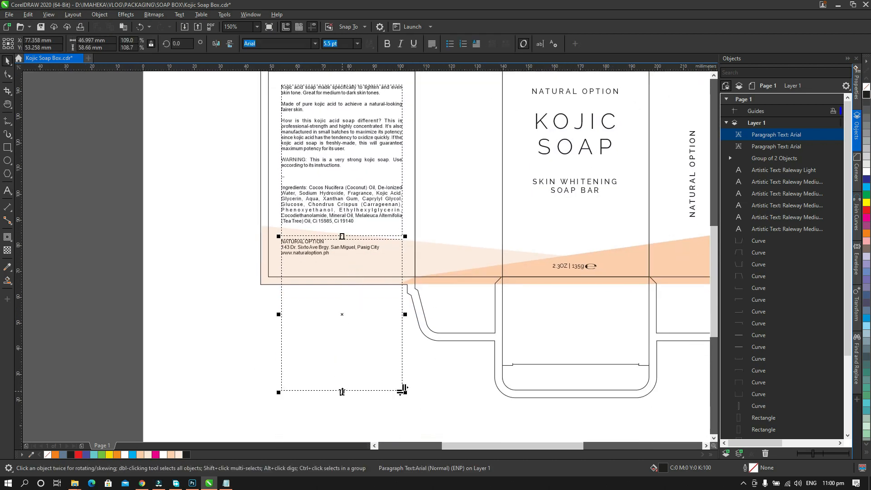
pyautogui.moveTo(343, 393); pyautogui.dragTo(342, 262)
pyautogui.press('z')
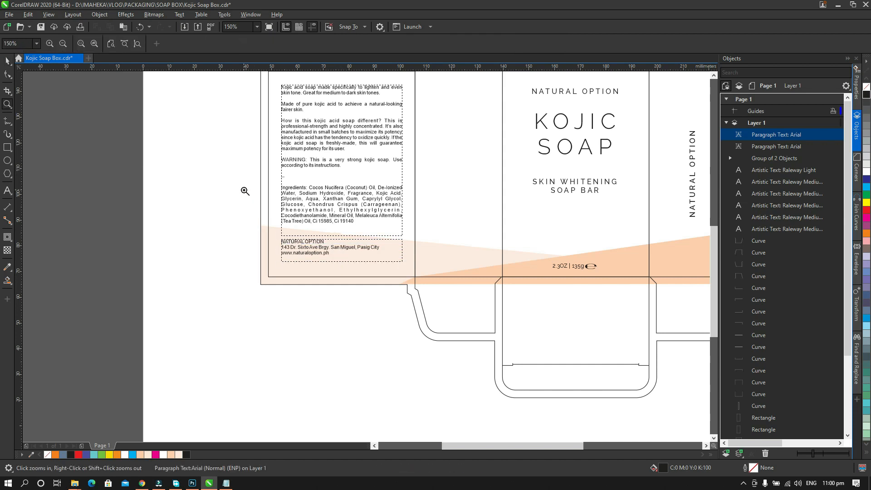
pyautogui.moveTo(245, 191); pyautogui.dragTo(423, 323)
pyautogui.press('space')
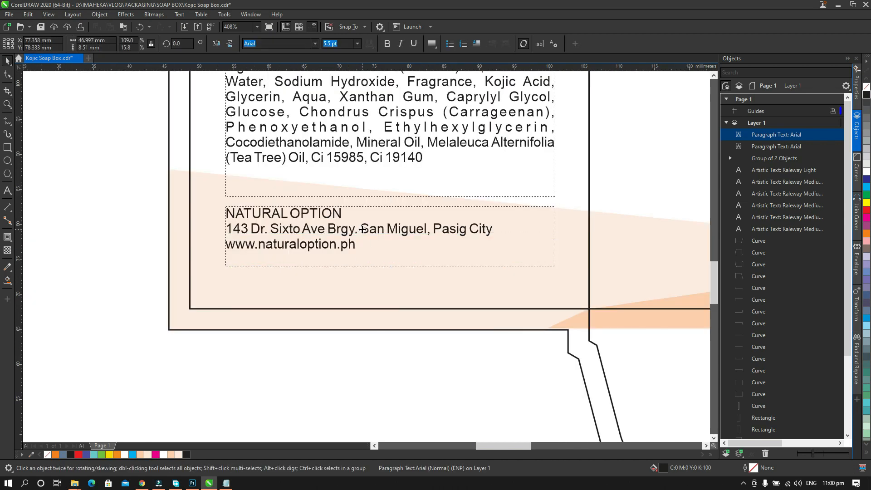
pyautogui.moveTo(363, 229); pyautogui.dragTo(363, 254)
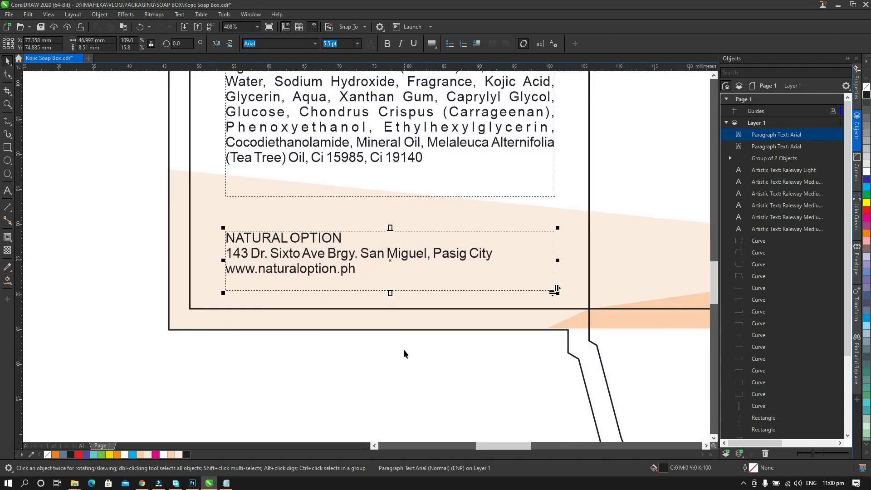
pyautogui.click(405, 354)
# Make the NATURAL OPTION line of the back panel's company details bold.
pyautogui.scroll(-4, 404, 352)
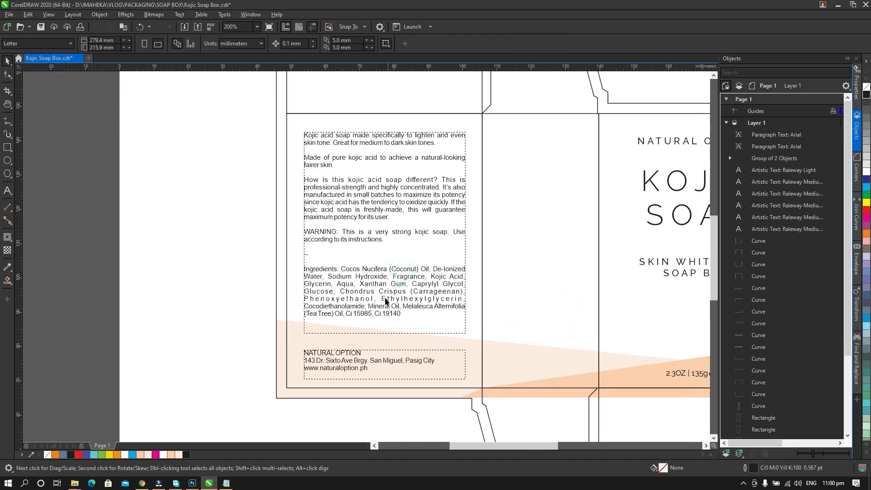
pyautogui.press('h')
pyautogui.moveTo(403, 287); pyautogui.dragTo(362, 296)
pyautogui.press('space')
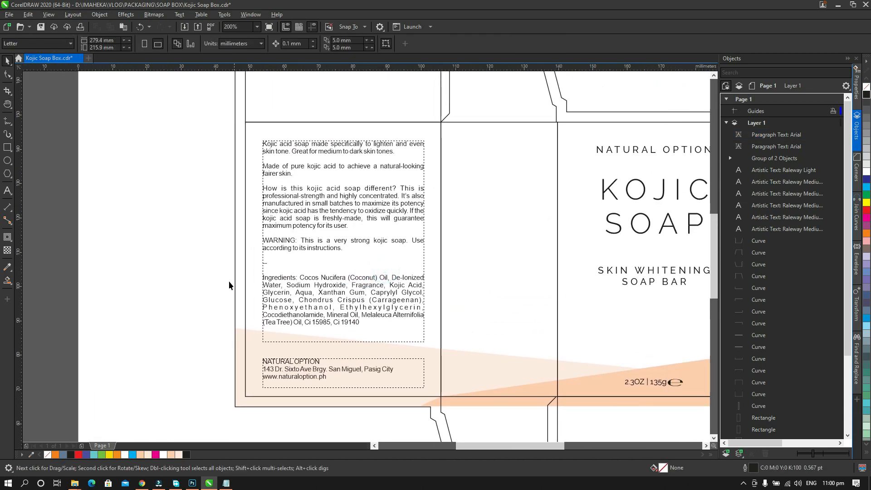
pyautogui.press('F8')
pyautogui.click(304, 362)
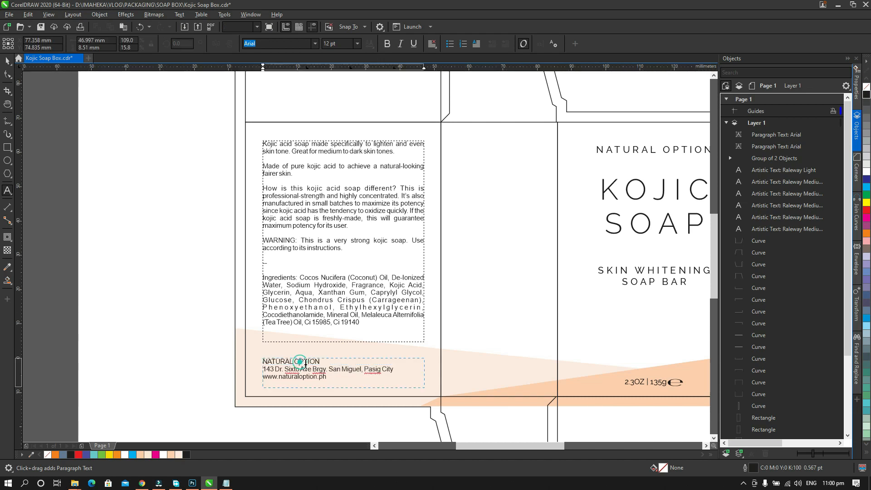
pyautogui.moveTo(325, 362); pyautogui.dragTo(262, 359)
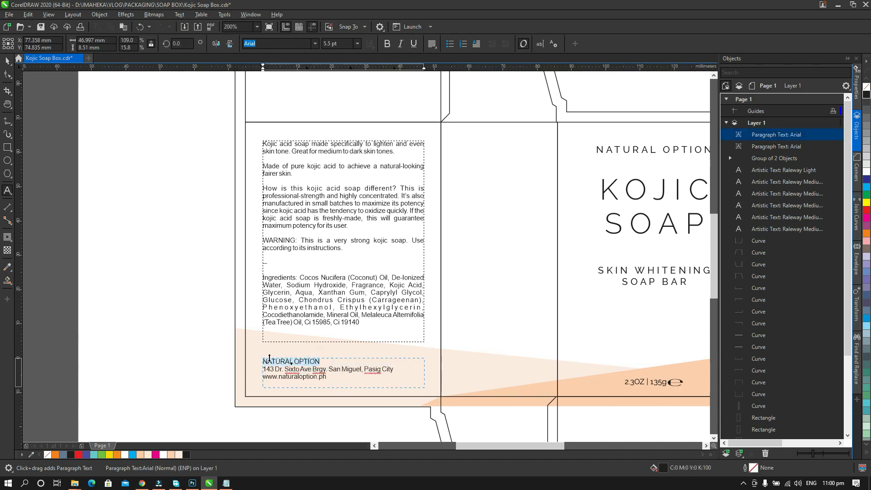
pyautogui.hotkey('ctrl', 'b')
pyautogui.hotkey('ctrl', 'space')
pyautogui.click(196, 292)
# Duplicate the vertical NATURAL OPTION text and move the copy straight across to the narrow side panel between the back and front panels.
pyautogui.scroll(-1, 338, 311)
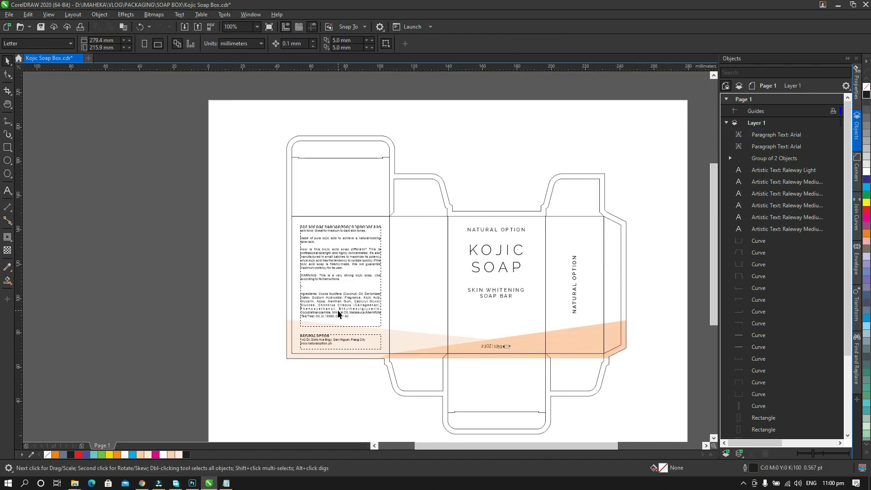
pyautogui.press('h')
pyautogui.moveTo(352, 303); pyautogui.dragTo(301, 295)
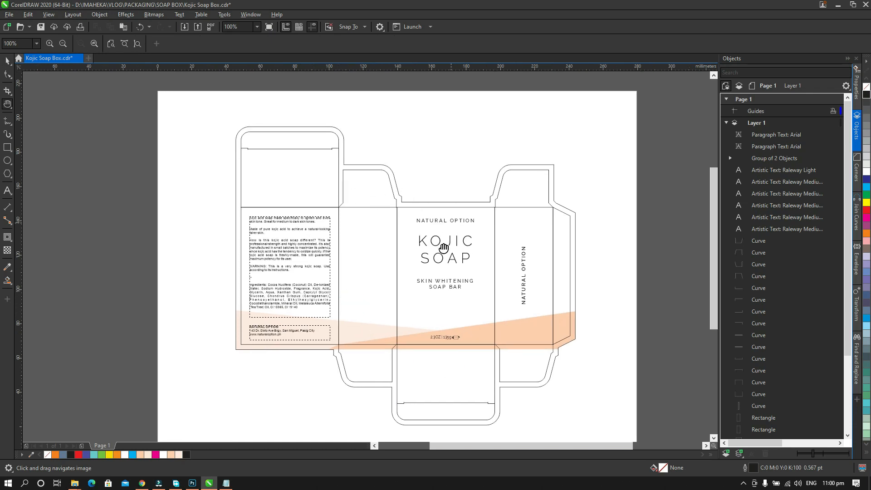
pyautogui.press('space')
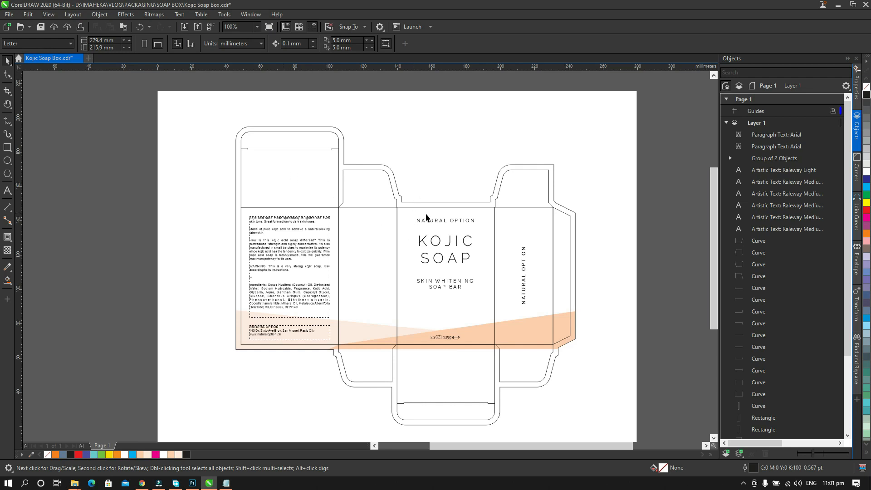
pyautogui.click(434, 222)
pyautogui.click(525, 269)
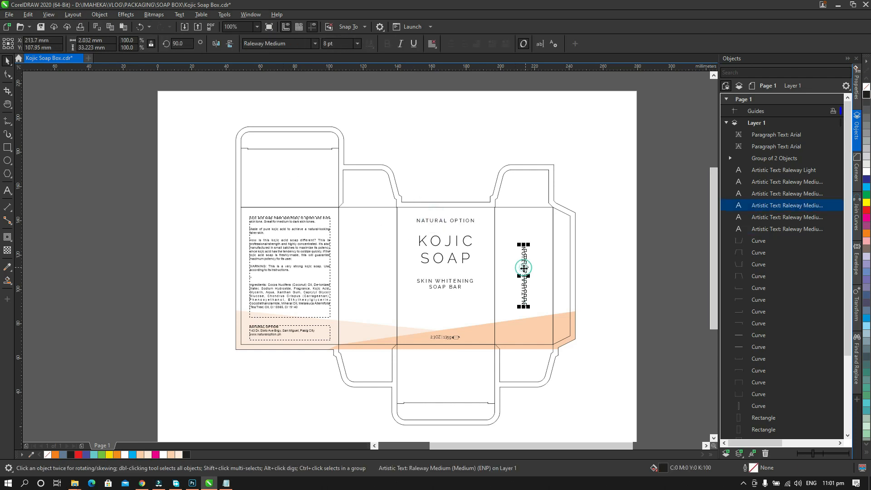
pyautogui.press('+')
pyautogui.moveTo(525, 276); pyautogui.dragTo(368, 276)
pyautogui.click(465, 169)
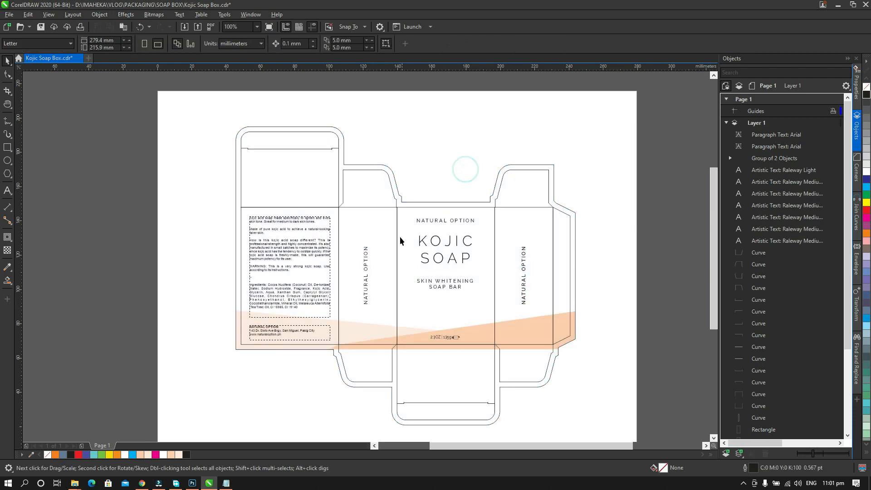
# Copy the vertical NATURAL OPTION text onto the flap above the back panel and rotate the copy so it reads upside down.
pyautogui.click(367, 271)
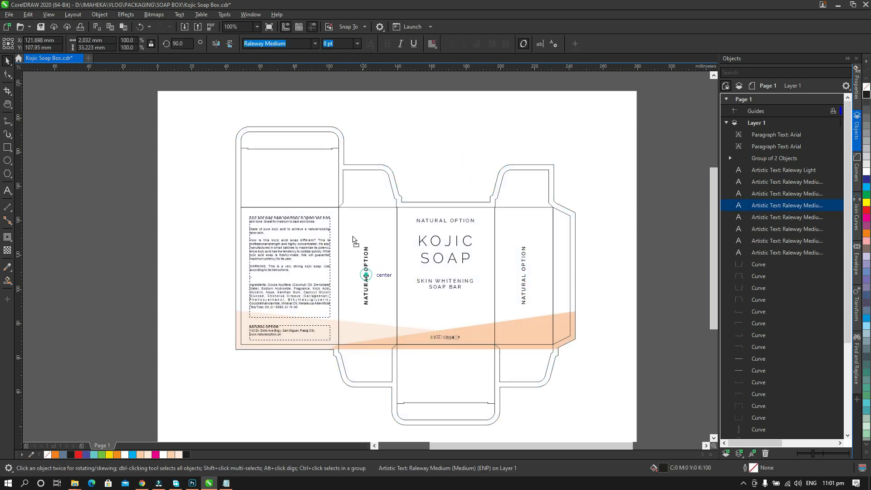
pyautogui.moveTo(367, 275); pyautogui.dragTo(291, 177)
pyautogui.click(291, 177)
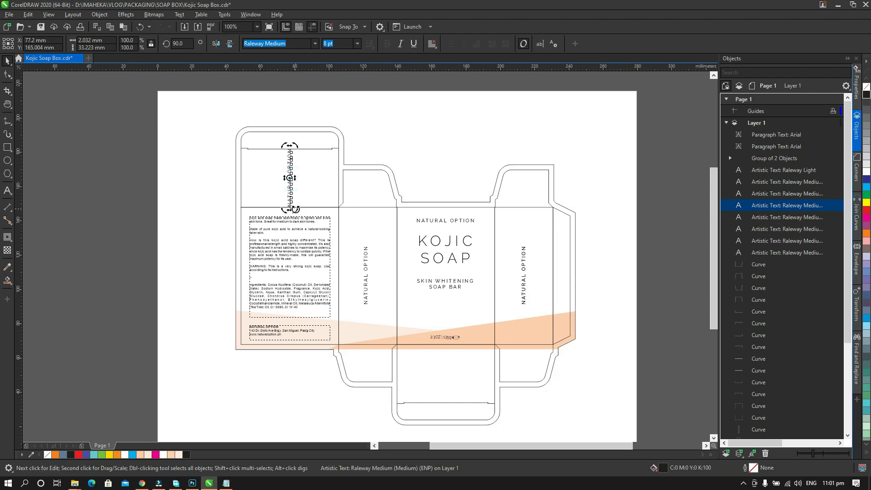
pyautogui.moveTo(296, 209); pyautogui.dragTo(341, 132)
pyautogui.click(407, 153)
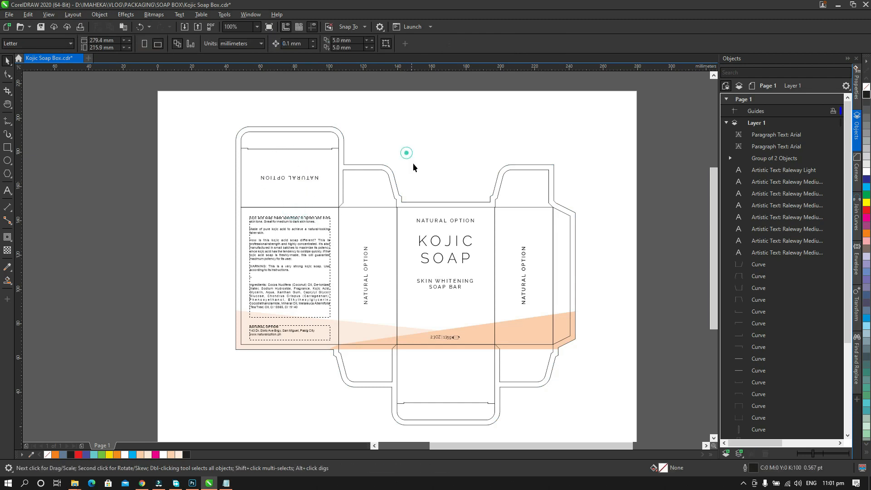
# Import the barcode file from the Kojic Soap Box folder onto the page below the back panel and ungroup it.
pyautogui.press('h')
pyautogui.moveTo(444, 230); pyautogui.dragTo(445, 201)
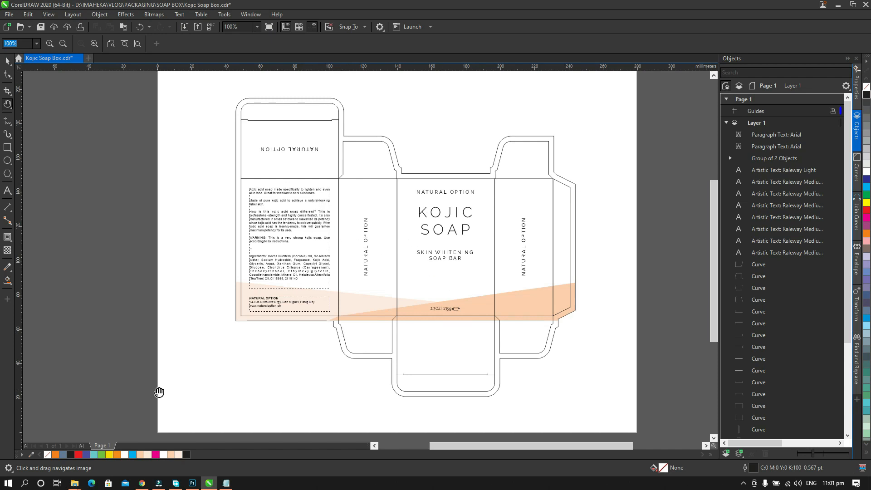
pyautogui.moveTo(75, 483)
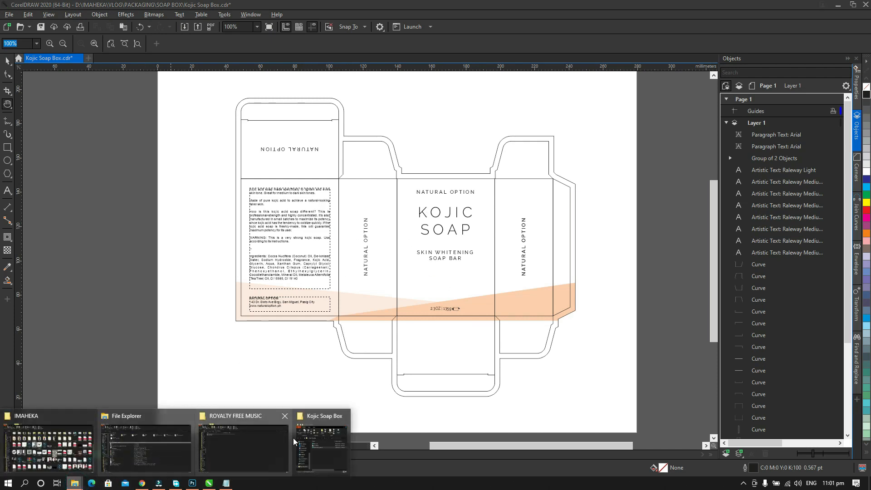
pyautogui.click(336, 445)
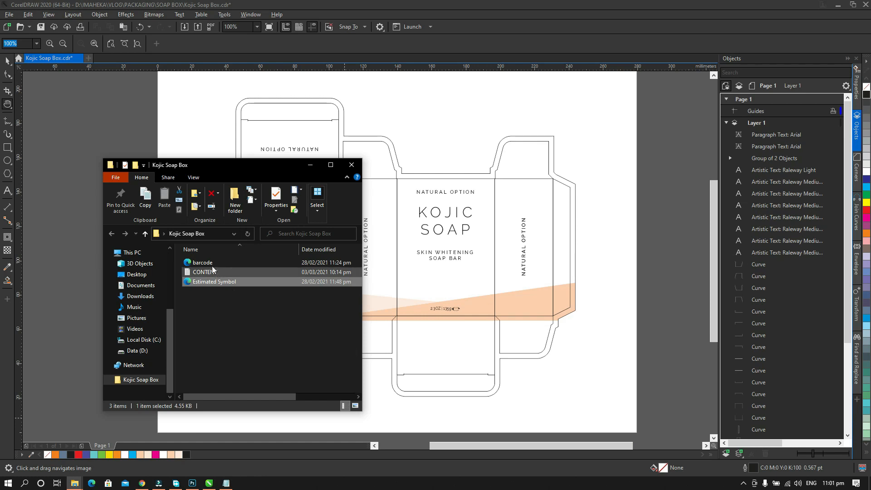
pyautogui.moveTo(207, 263); pyautogui.dragTo(287, 369)
pyautogui.hotkey('ctrl', 'u')
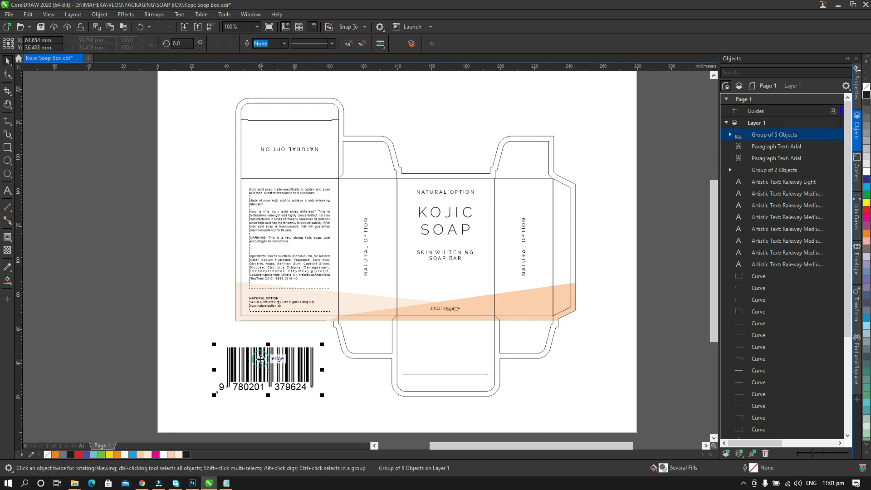
# Select the bars, digits and white background of the ungrouped barcode together.
pyautogui.click(205, 316)
pyautogui.click(277, 361)
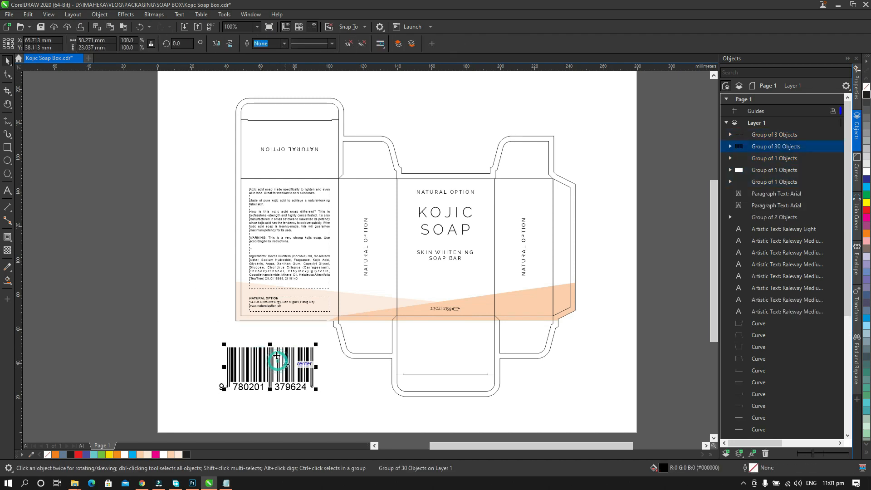
pyautogui.moveTo(207, 351); pyautogui.dragTo(356, 412)
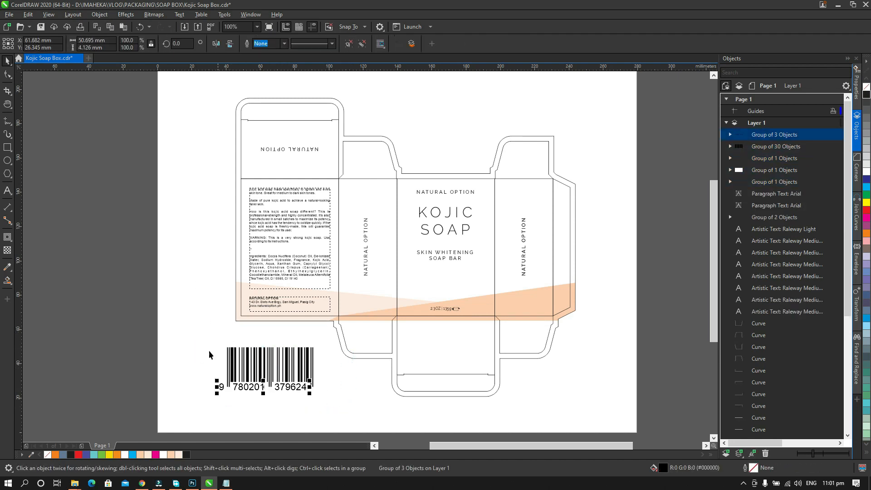
pyautogui.moveTo(187, 327); pyautogui.dragTo(339, 411)
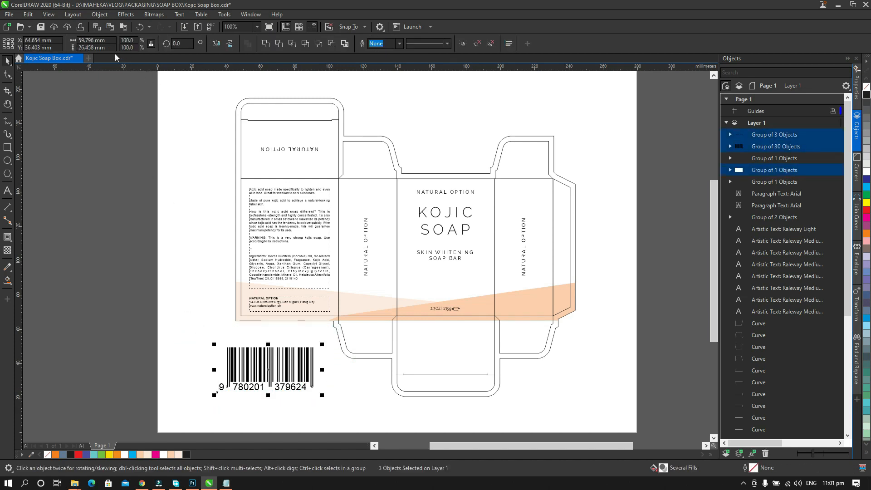
pyautogui.click(151, 44)
pyautogui.click(115, 41)
pyautogui.press('Return')
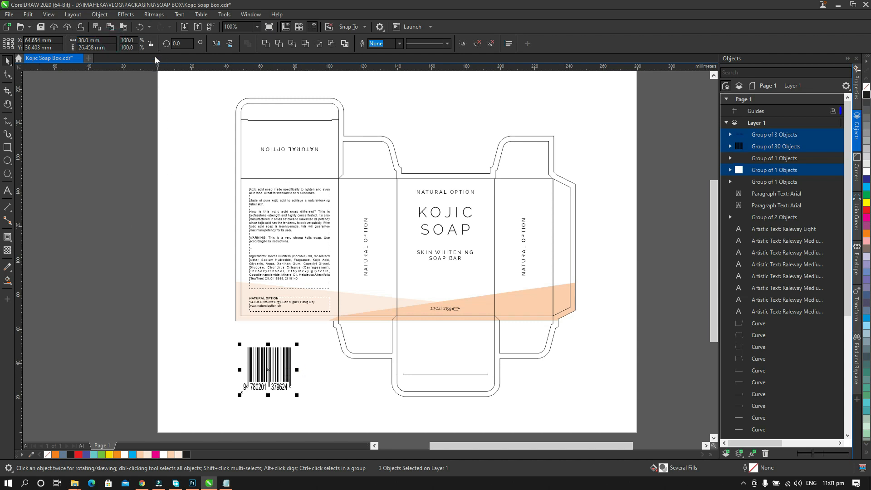
pyautogui.hotkey('ctrl', 'z')
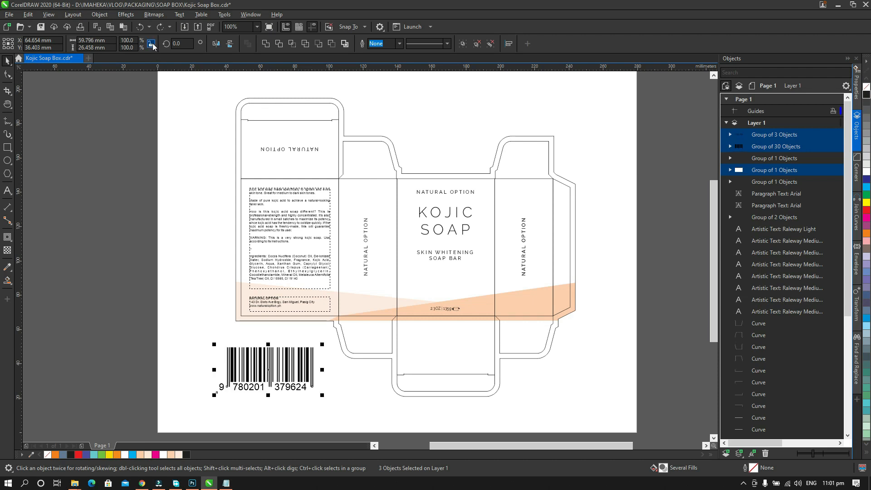
# Scale the selected barcode parts proportionally to 30 mm wide and group them.
pyautogui.click(152, 44)
pyautogui.write('30')
pyautogui.press('Return')
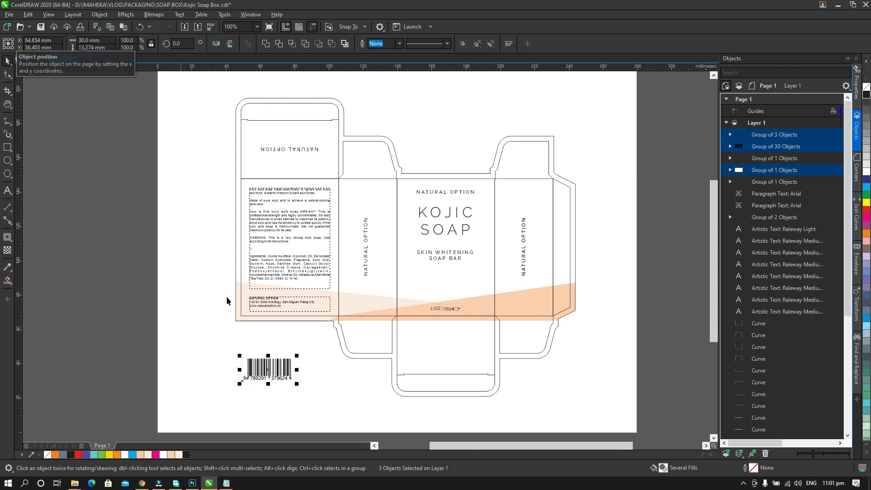
pyautogui.hotkey('ctrl', 'g')
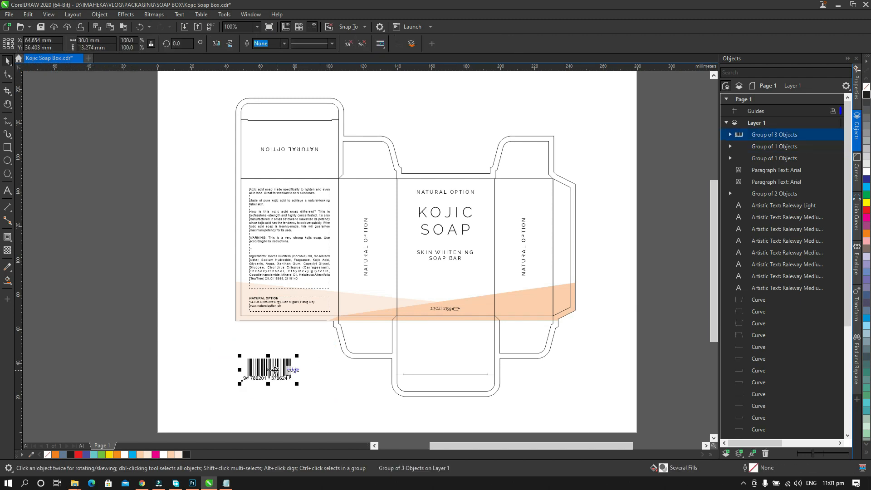
# Move the barcode group to the middle of the flap below the front panel.
pyautogui.moveTo(276, 371); pyautogui.dragTo(369, 310)
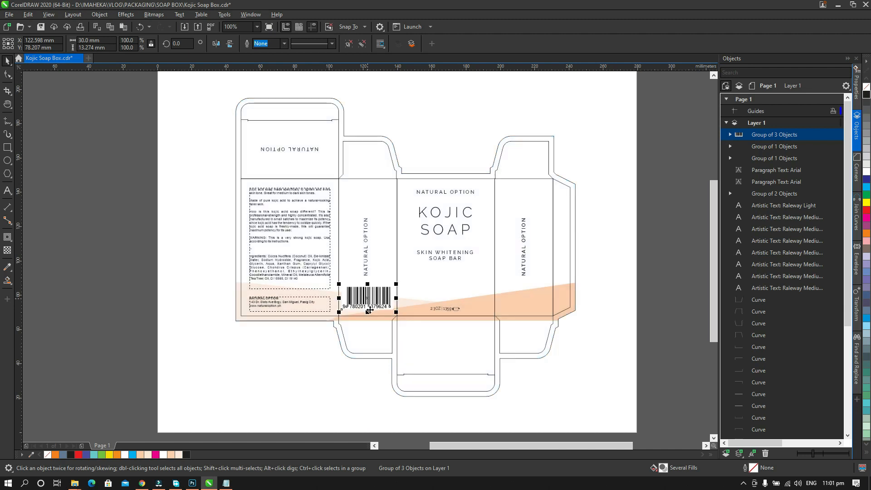
pyautogui.click(340, 375)
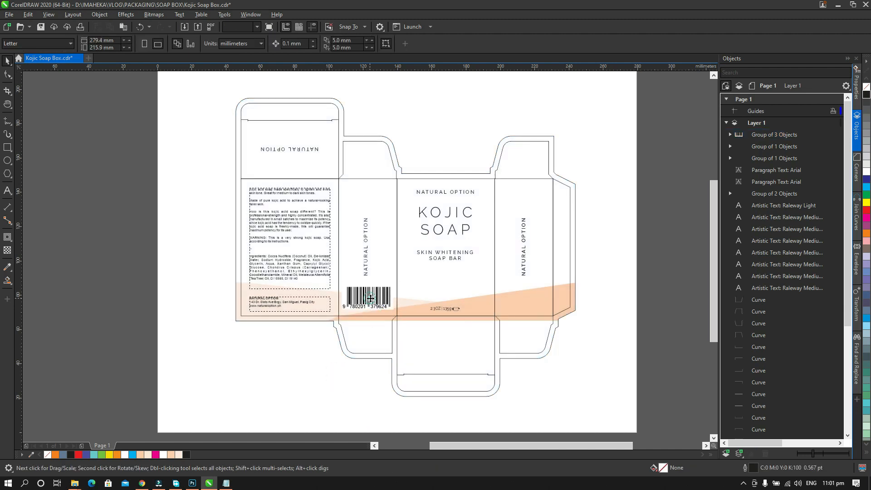
pyautogui.click(370, 298)
pyautogui.moveTo(368, 298); pyautogui.dragTo(446, 350)
pyautogui.click(543, 377)
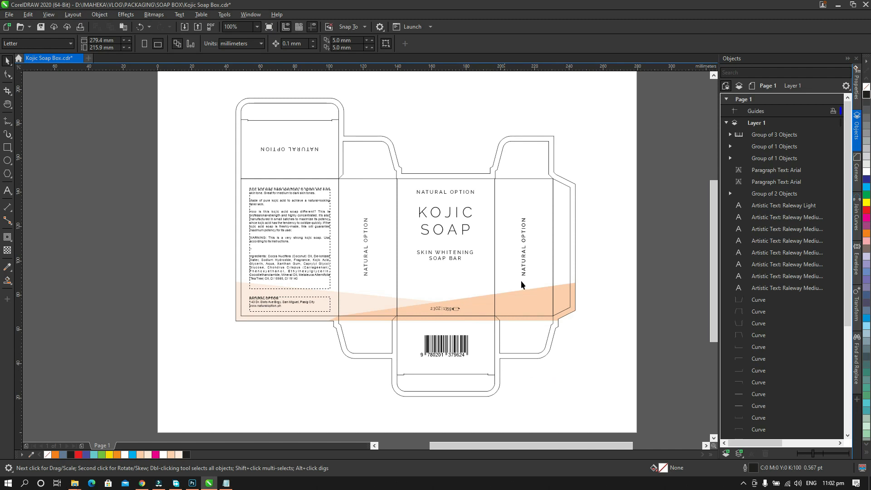
pyautogui.press('h')
pyautogui.moveTo(521, 281); pyautogui.dragTo(492, 277)
pyautogui.press('space')
pyautogui.press('z')
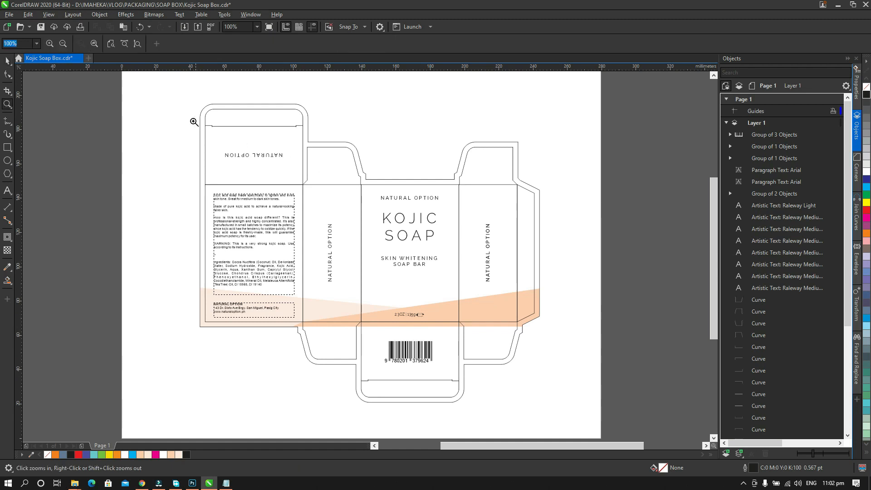
pyautogui.moveTo(185, 95); pyautogui.dragTo(558, 407)
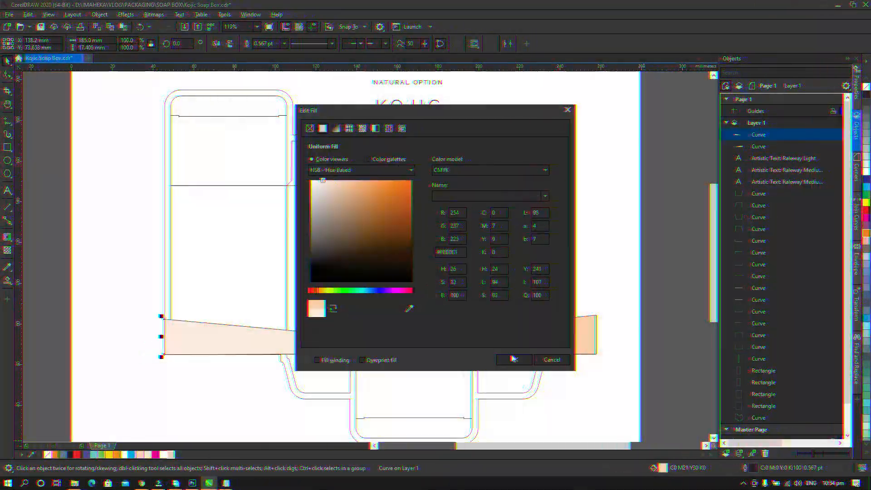
pyautogui.click(513, 359)
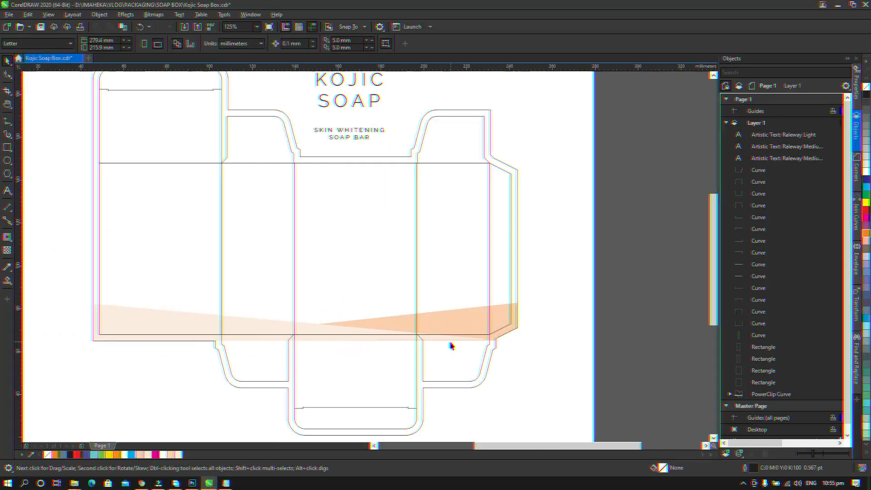
pyautogui.click(452, 346)
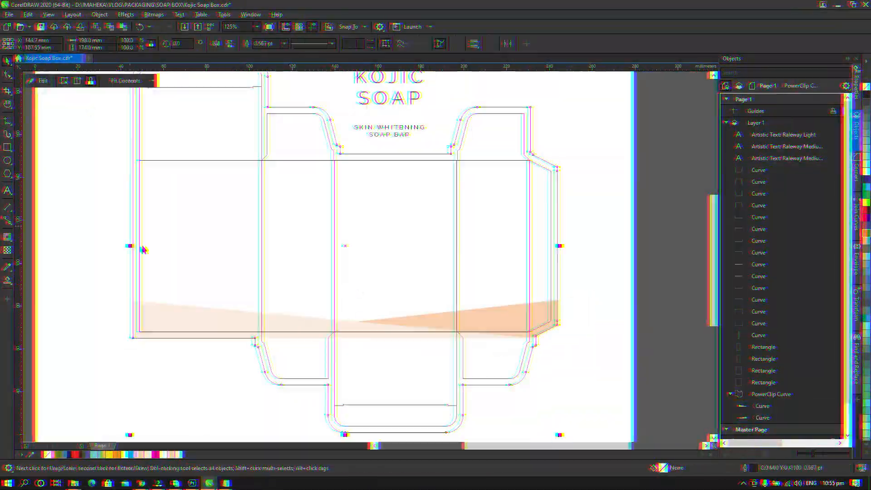